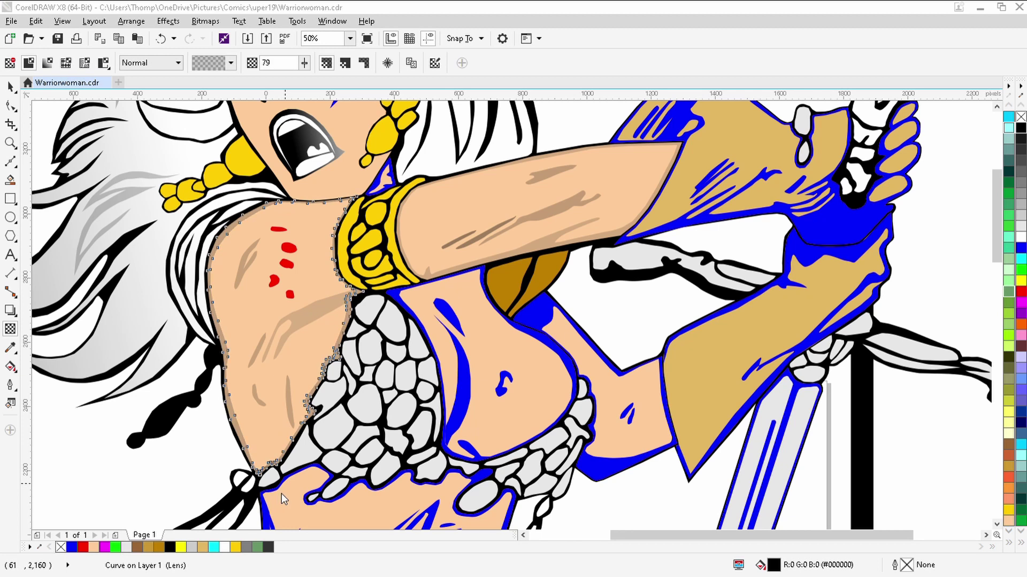
Recolour the blue shading shapes on the chest black and give them a uniform transparency of 79
left_click(469, 394)
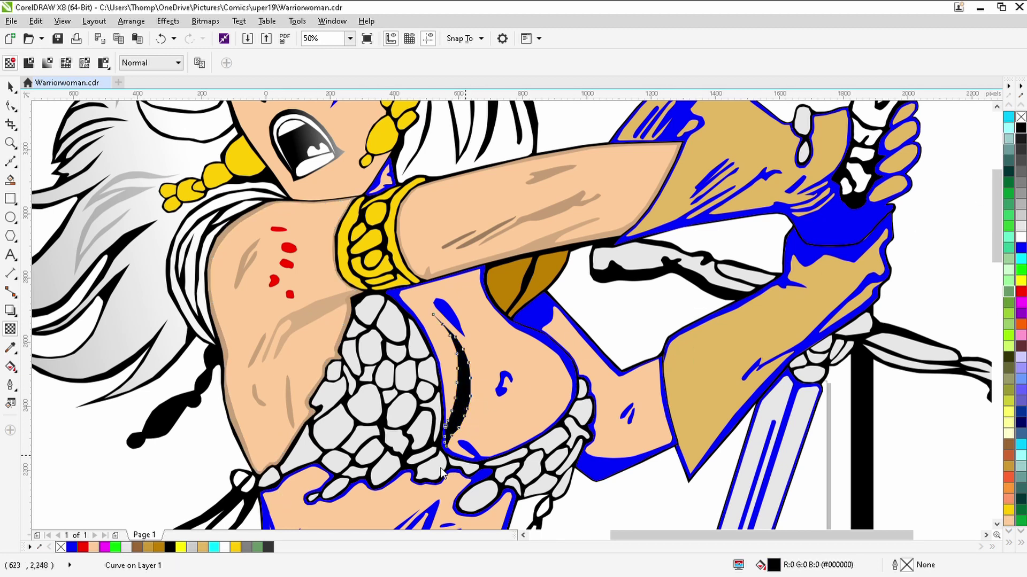
key("ctrl+r")
left_click(560, 369)
left_click(512, 381, "shift")
key("ctrl+r")
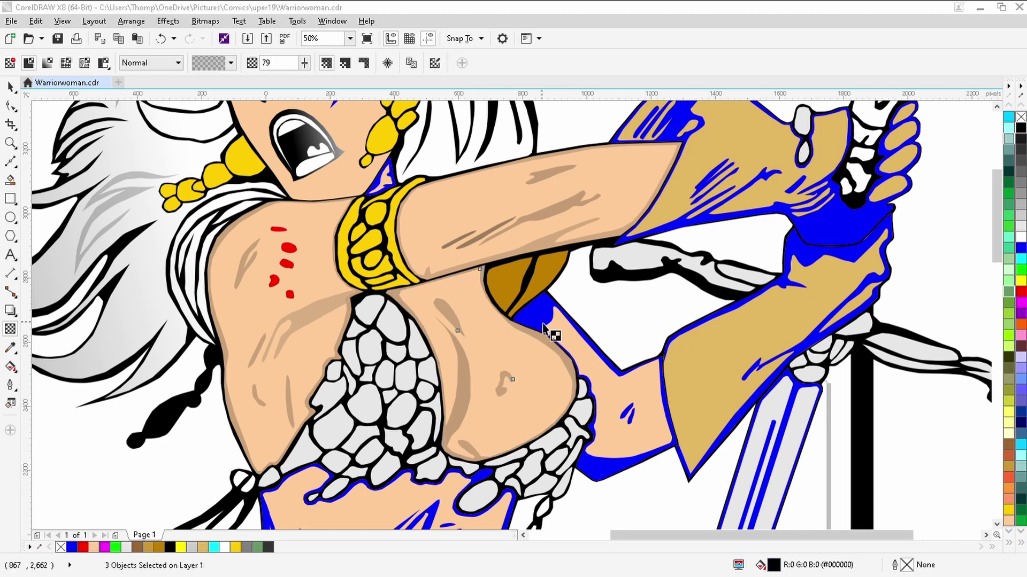
Turn the blue marks and edge shadows on the bare forearm near the elbow into transparent black shading
left_click(618, 420)
left_click(631, 425, "shift")
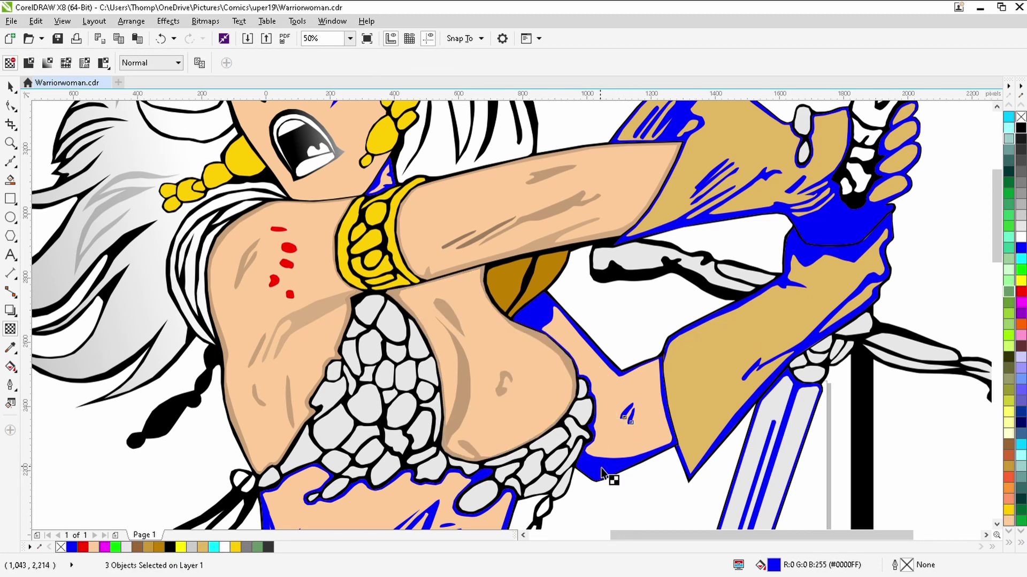
left_click(1020, 128)
left_click(601, 474)
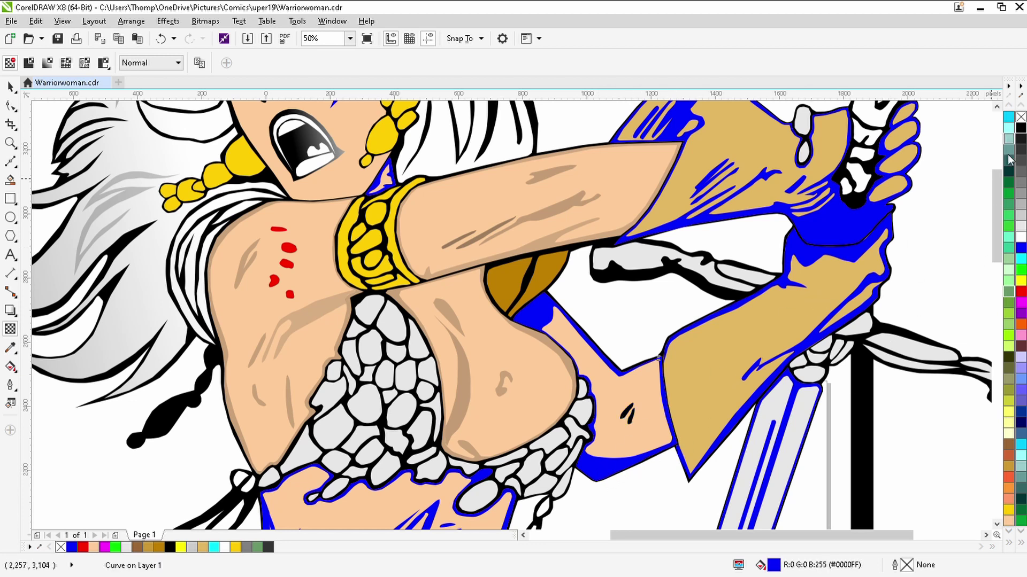
left_click(1021, 127)
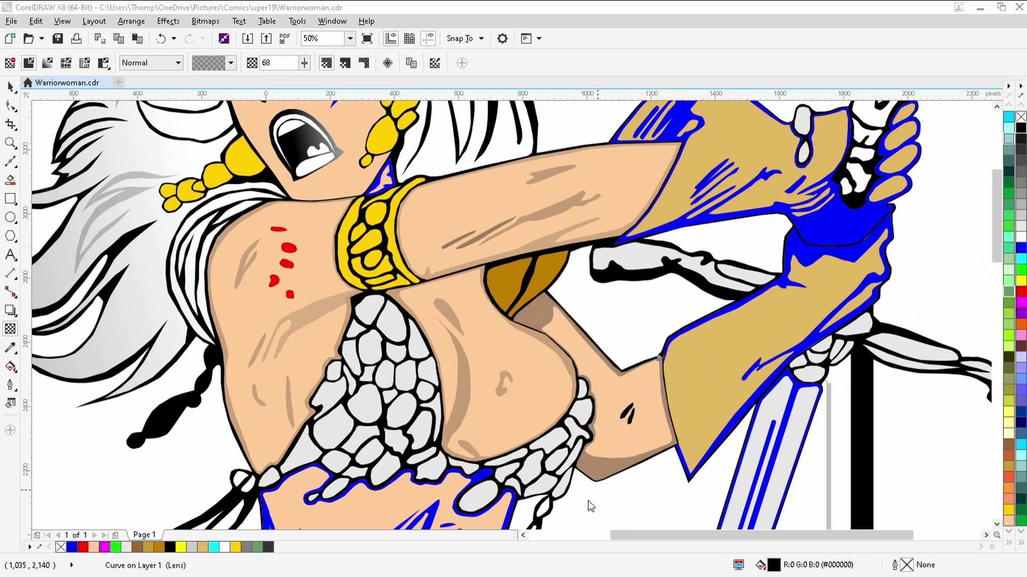
left_click(621, 441)
Make the blue glove shadows black, with transparency 91 on the lower glove and 85 on the upper glove and fingers
left_click(690, 335)
left_click(1021, 128)
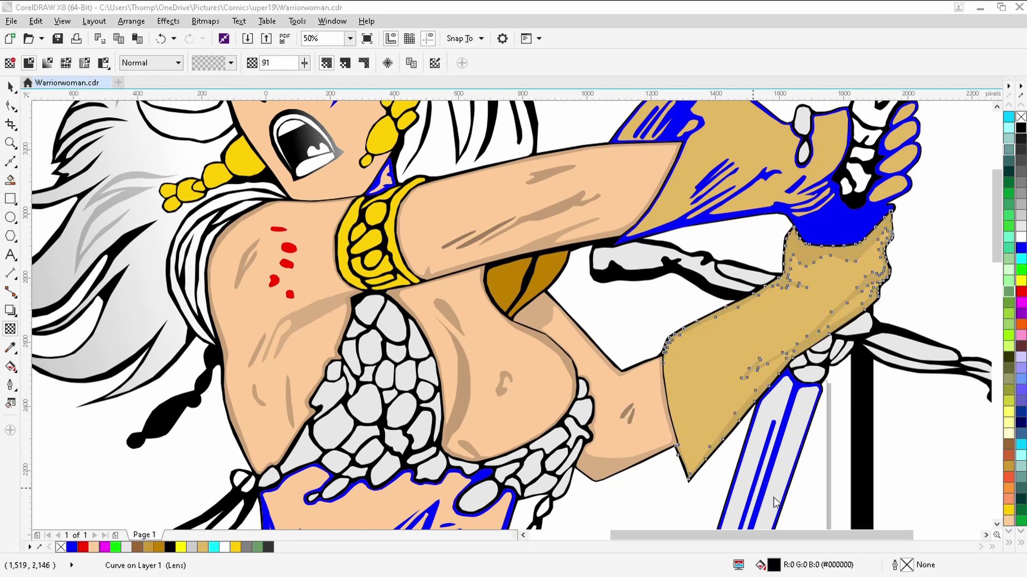
left_click(770, 223)
key("ctrl+r")
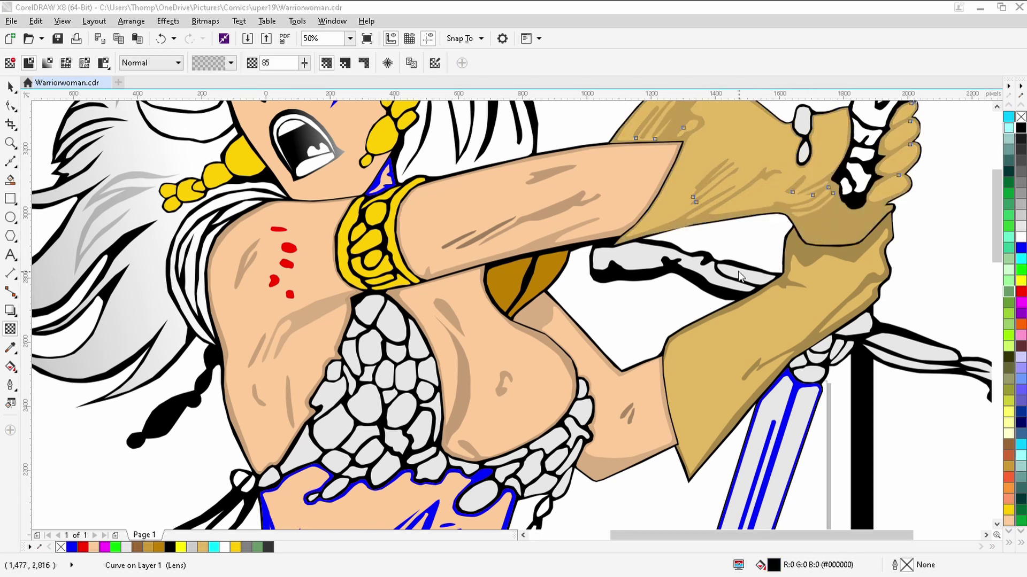
Delete the brown shape behind the chest, below the outstretched arm
left_click(517, 279)
left_click(512, 284, "shift")
key("Delete")
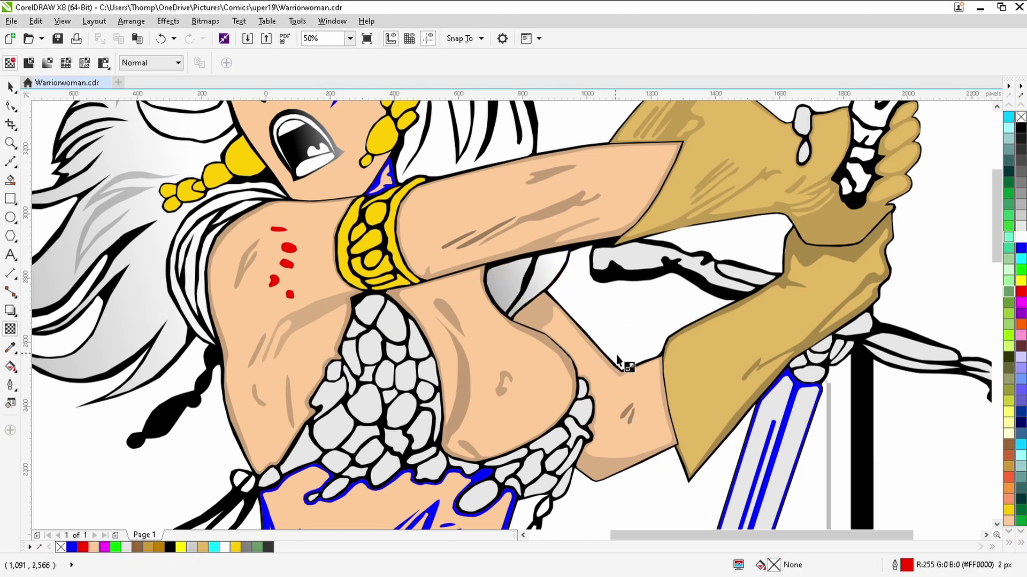
Recolour the blue lines and edges on the sword blade black and make them semi-transparent
left_click(793, 407)
left_click(1020, 129)
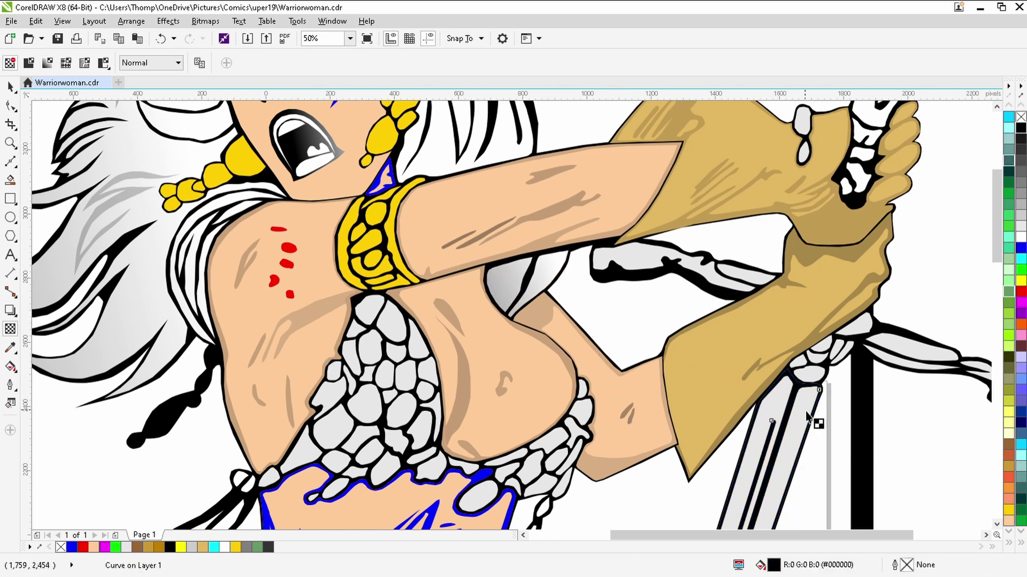
left_click(995, 525)
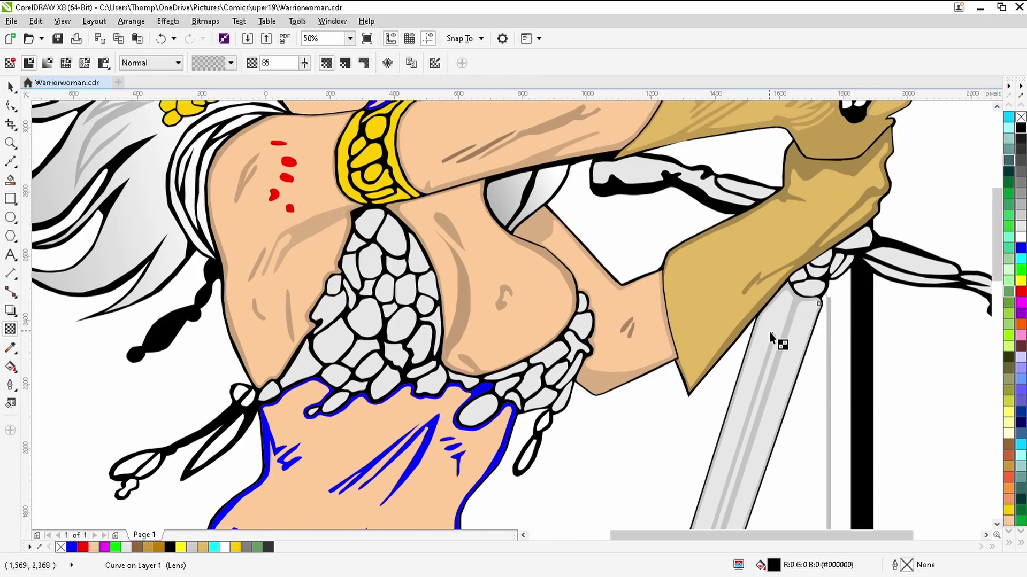
left_click(928, 371)
Fill the blue shadow along the torso's outline with black at a uniform transparency of 62
left_click(482, 393)
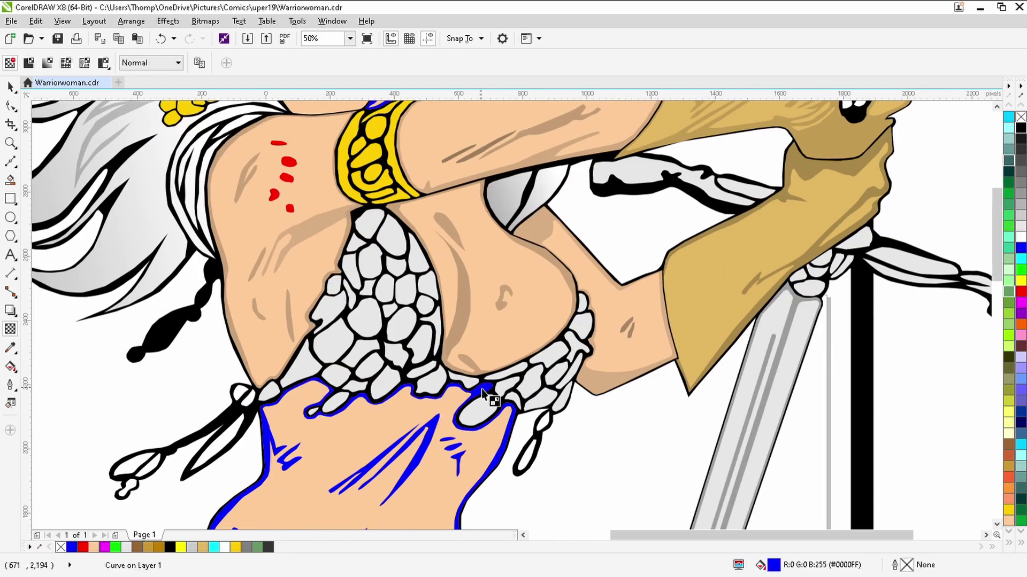
left_click_drag(1019, 131, 505, 394)
left_click(347, 366)
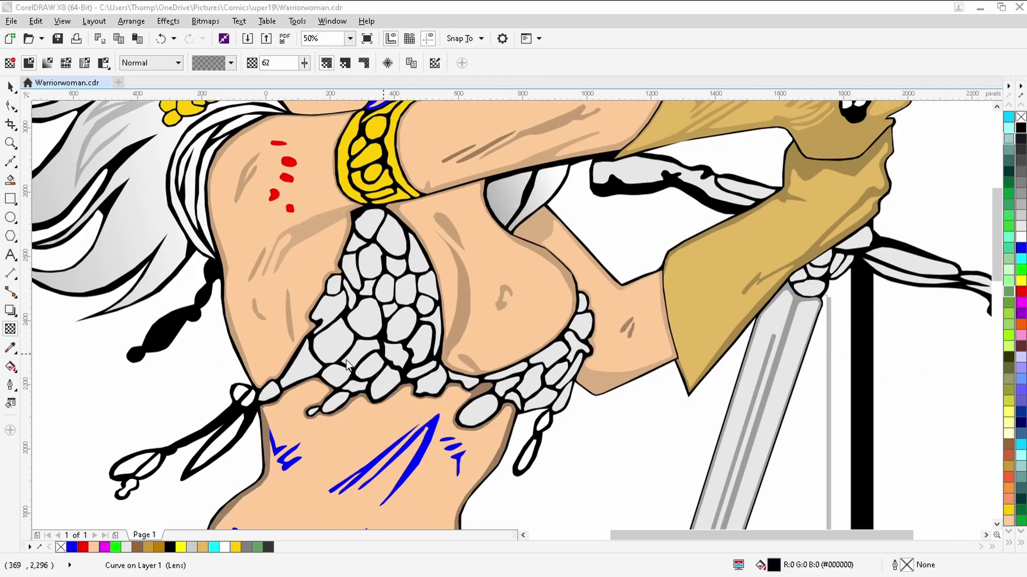
Turn the blue rib marks on the upper torso black with a uniform transparency of 74
left_click(452, 451)
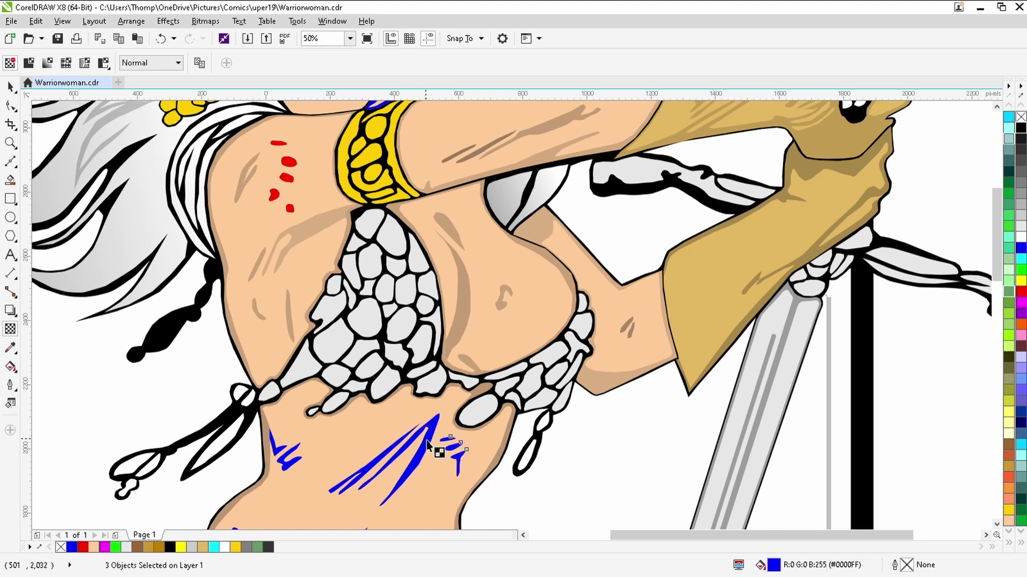
left_click(1020, 132)
left_click(363, 397)
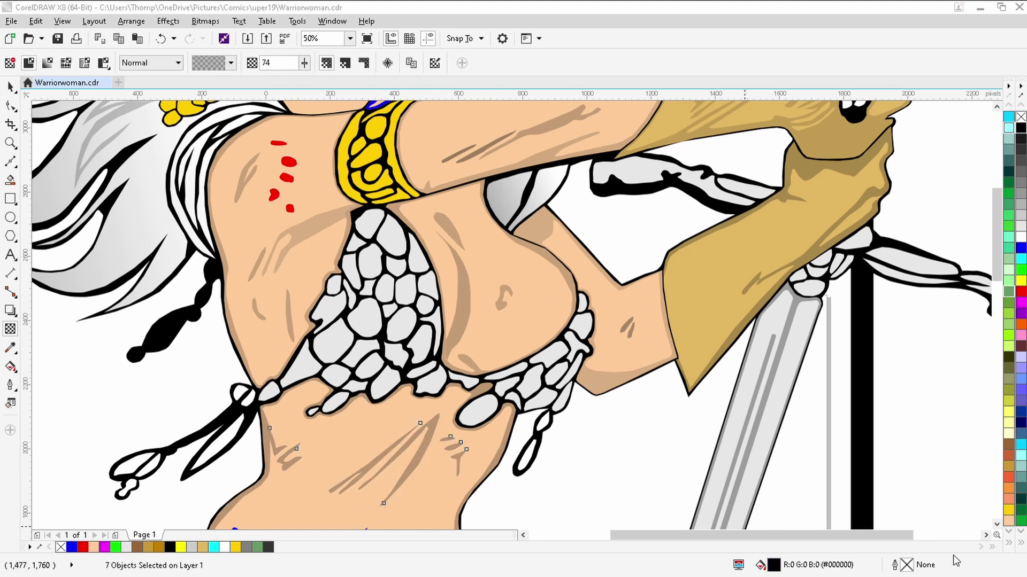
Select the blue muscle marks across the belly and make them black with transparency 74
scroll(224, 310, "down", 5)
left_click(223, 310)
left_click(235, 274, "shift")
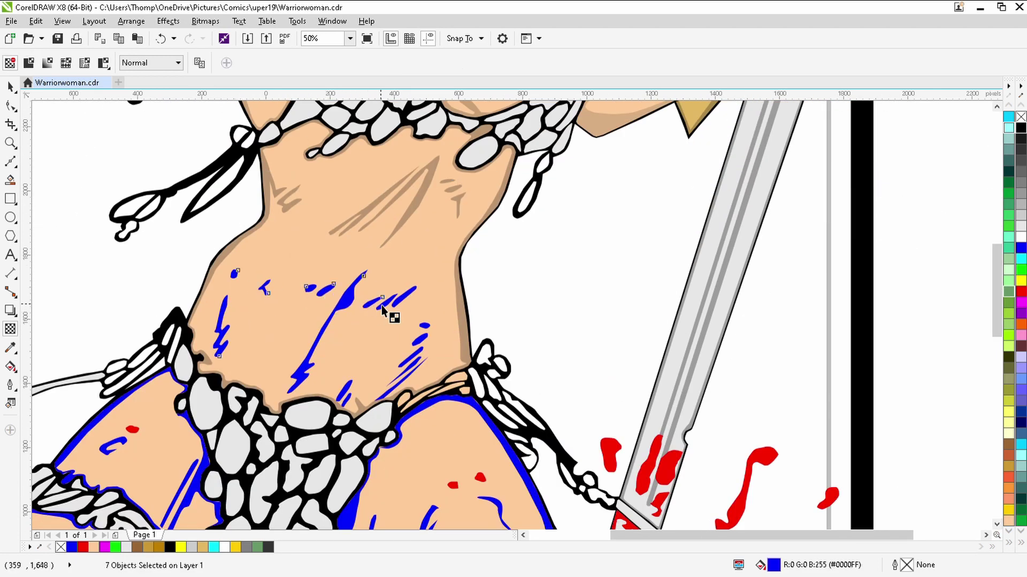
left_click(424, 325, "shift")
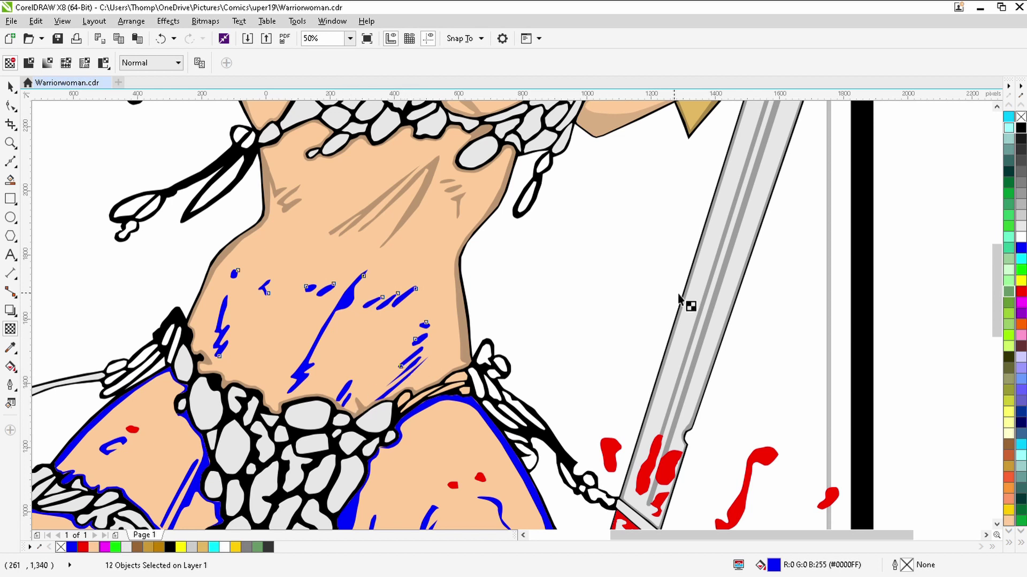
left_click(1021, 128)
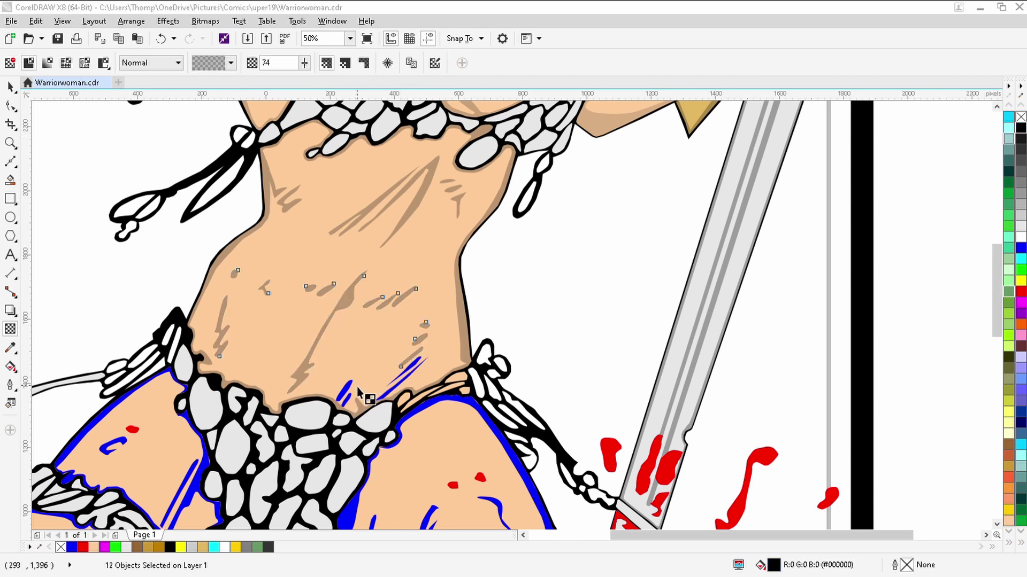
Recolour the remaining blue strokes just above the belt black with a uniform transparency of 66
left_click(348, 402)
left_click(384, 397, "shift")
left_click(401, 377)
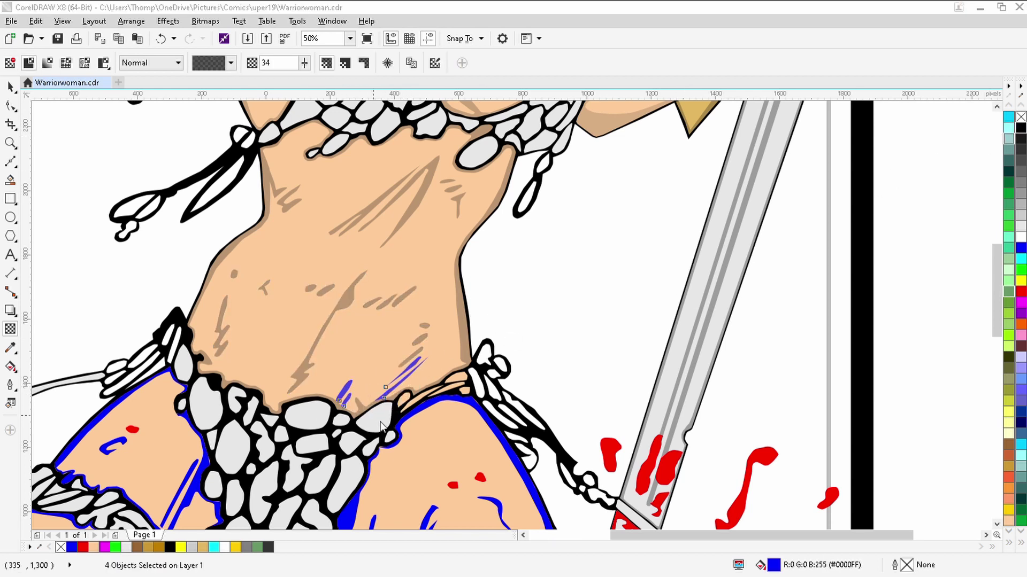
left_click(1021, 128)
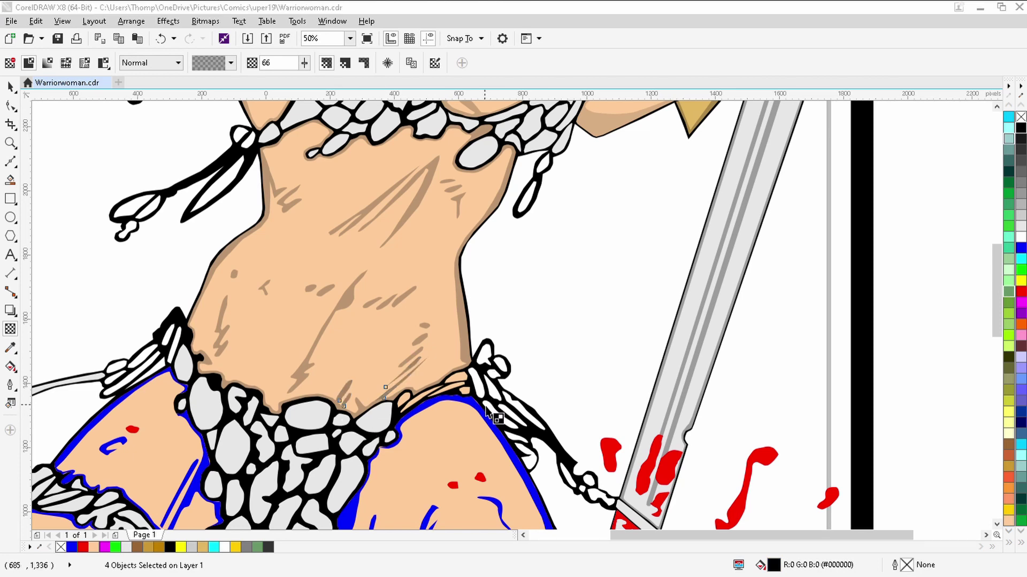
left_click(641, 424)
Make the blue marks and outer edge shadow on the bent leg's upper thigh black with transparency 81
left_click(996, 525)
scroll(454, 371, "down", 3)
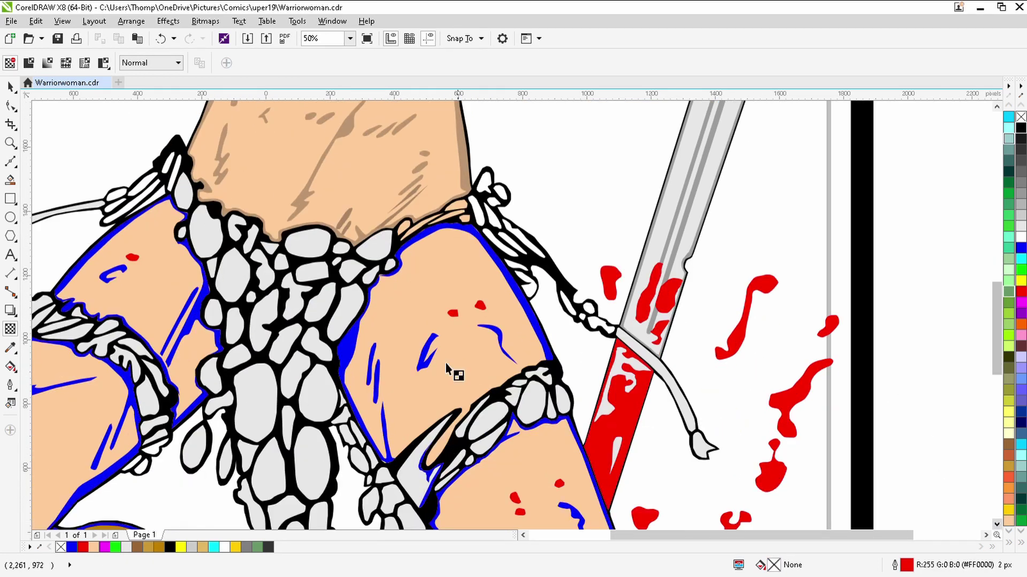
left_click(111, 281)
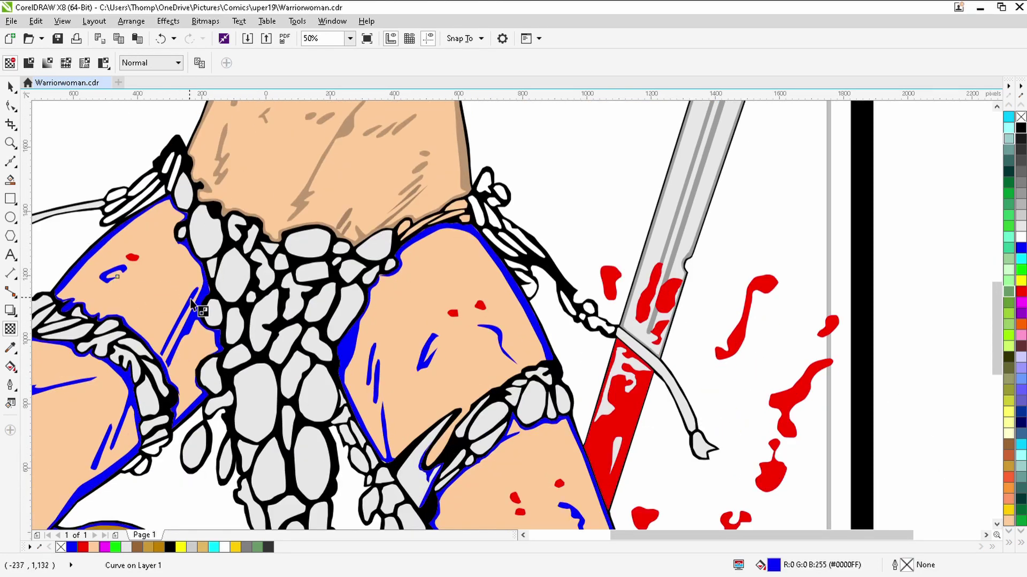
left_click(1021, 128)
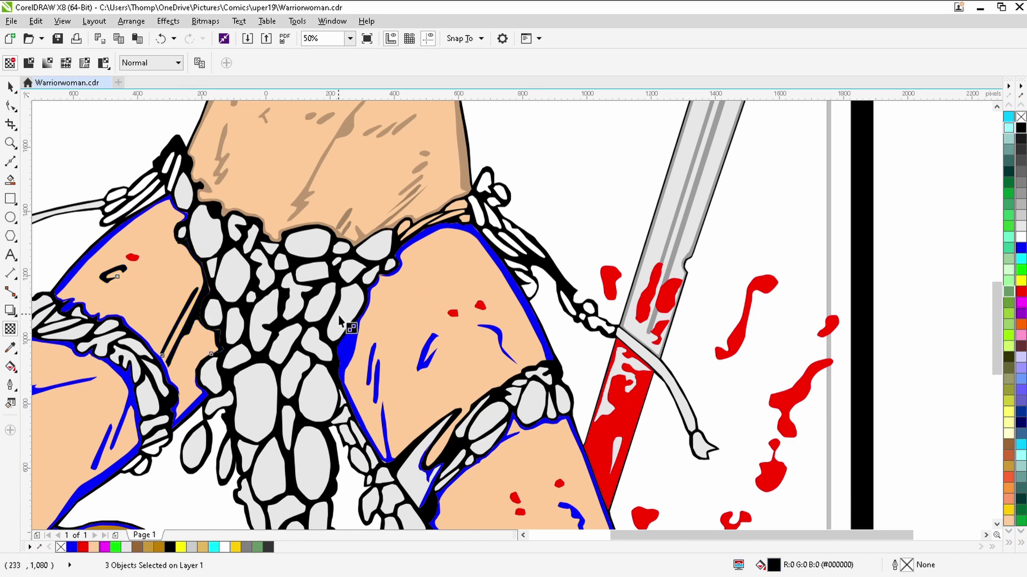
left_click(29, 62)
Turn the blue shadows along the thigh band and the thigh's lower corner black with transparency 68
left_click(116, 319)
left_click_drag(116, 319, 119, 322)
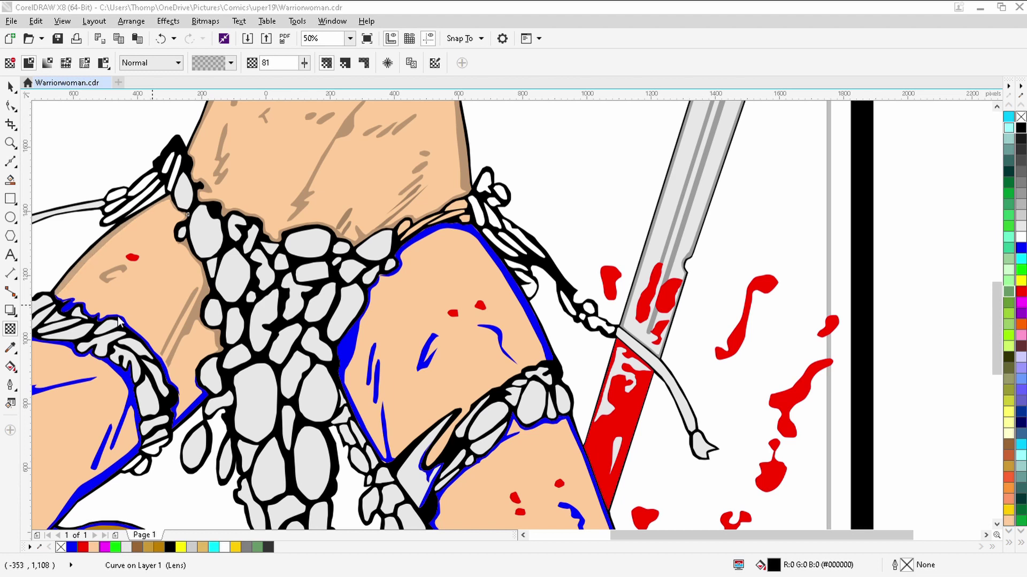
left_click(190, 419)
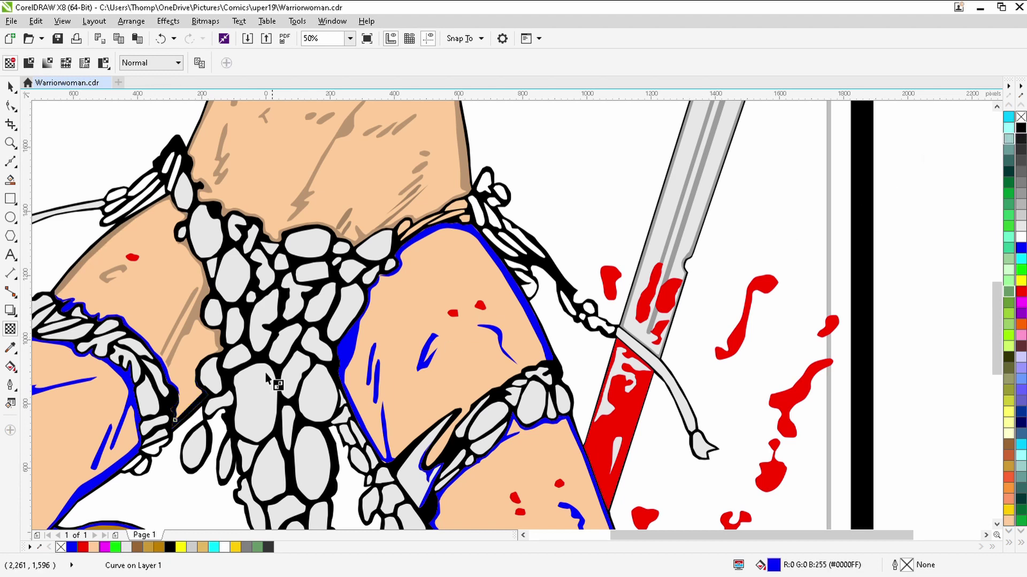
left_click(176, 393)
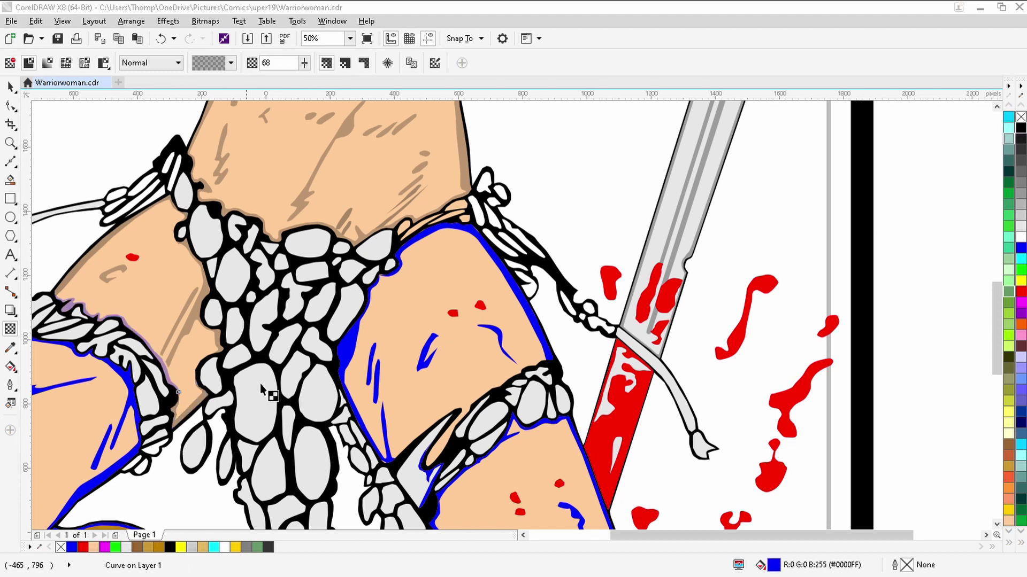
Turn the bent leg's blue outline shadow and the crease strokes behind the knee into semi-transparent black
scroll(994, 529, "down", 3)
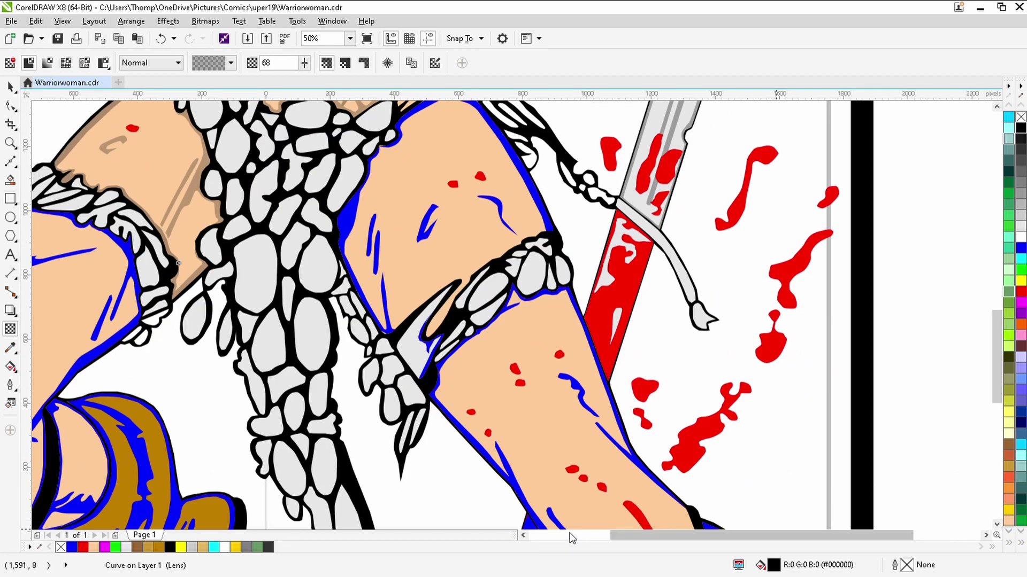
left_click(524, 536)
left_click(524, 535)
left_click(507, 247)
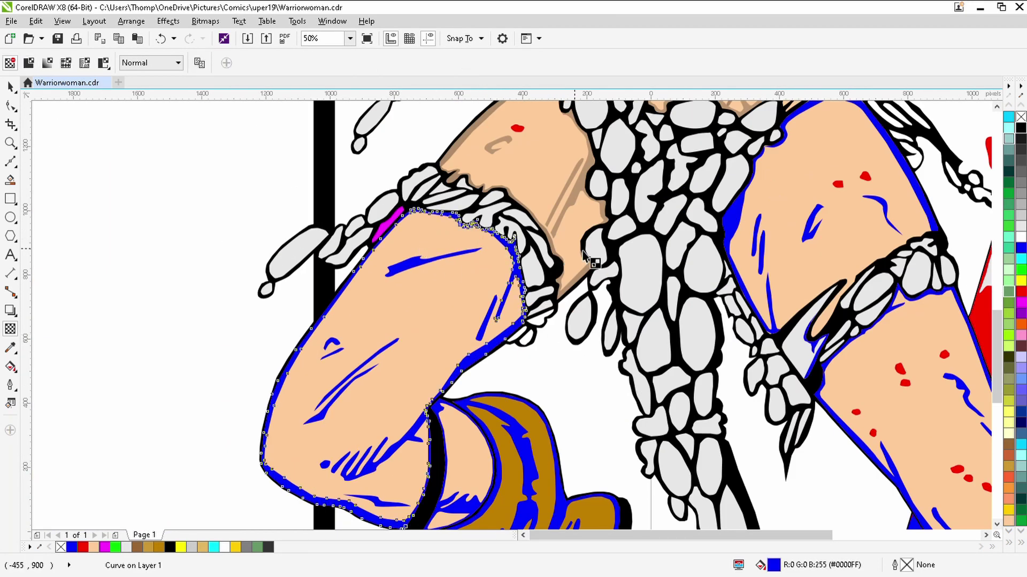
scroll(403, 417, "down", 1)
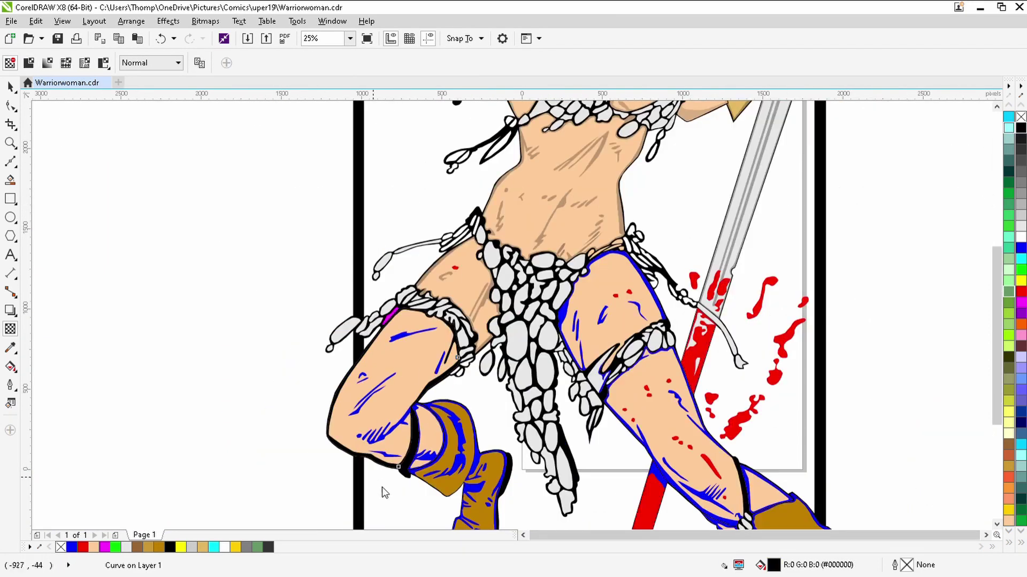
left_click(383, 487)
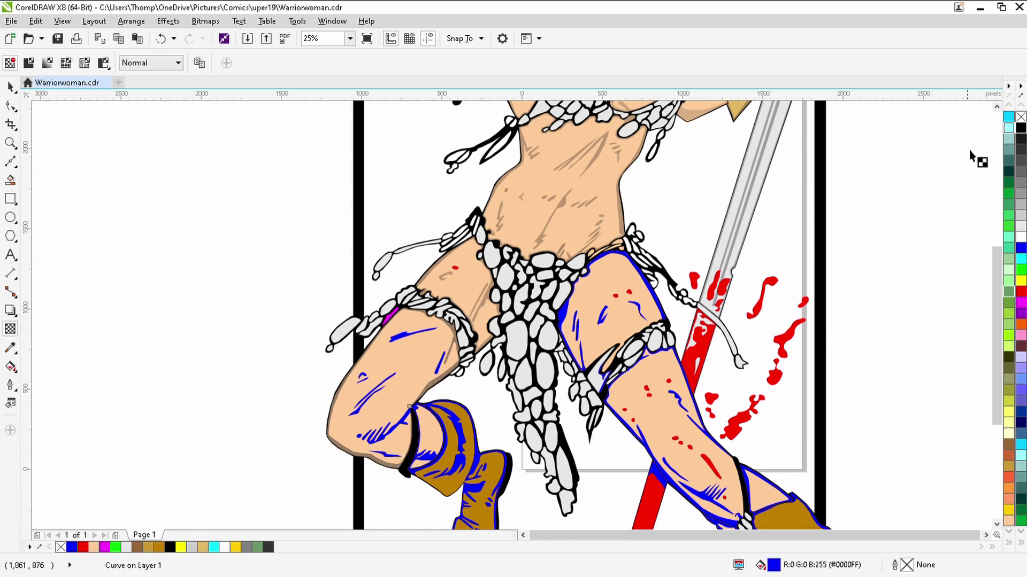
left_click_drag(459, 394, 383, 466)
Select the remaining blue detail strokes on the bent leg and make them black with transparency 68
left_click(358, 406)
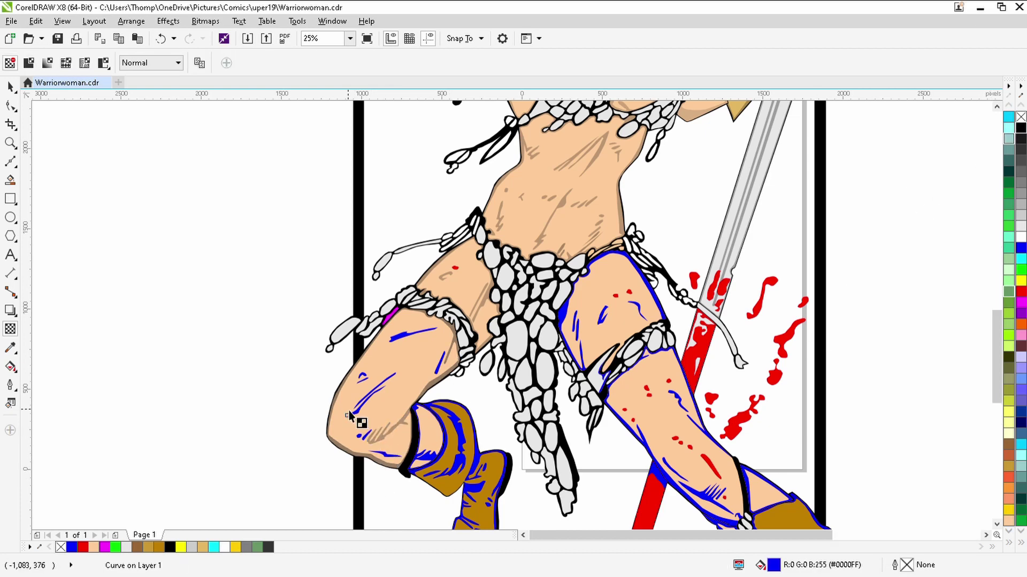
scroll(357, 406, "up", 2)
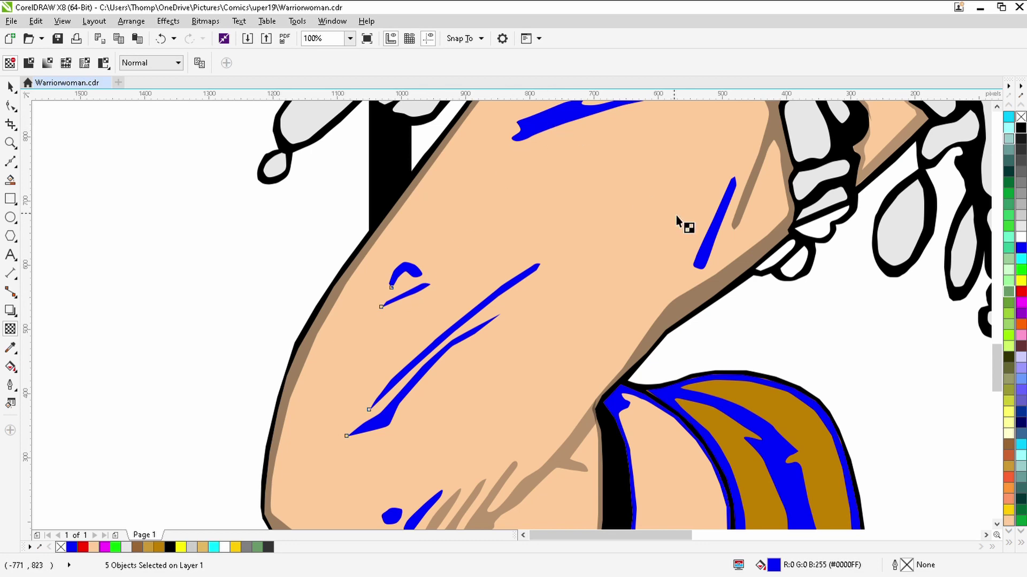
scroll(498, 284, "down", 2)
scroll(492, 408, "up", 2)
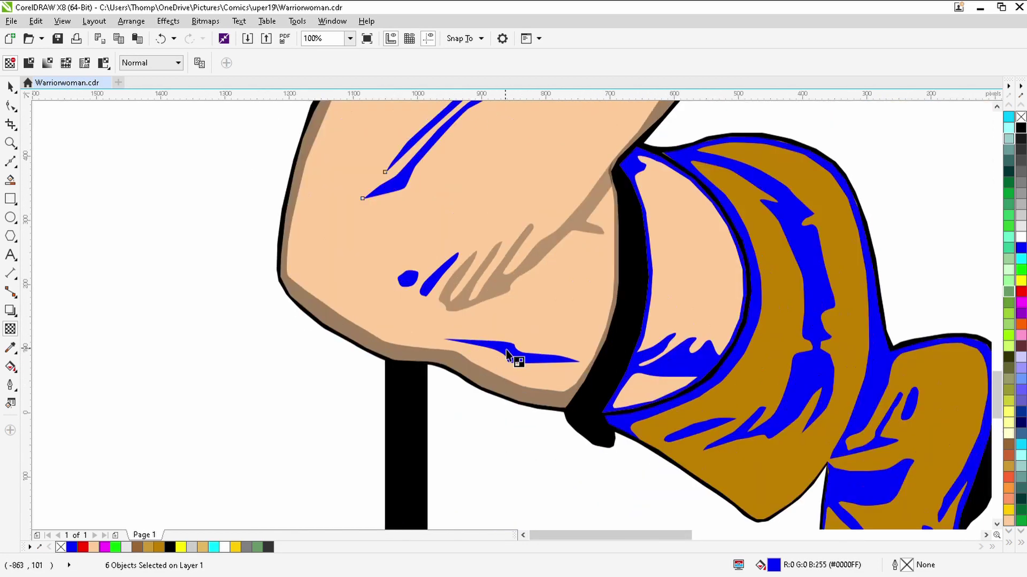
left_click(1020, 127)
left_click(414, 279, "shift")
left_click(426, 289, "shift")
left_click(1020, 127)
scroll(506, 278, "down", 2)
left_click(533, 316)
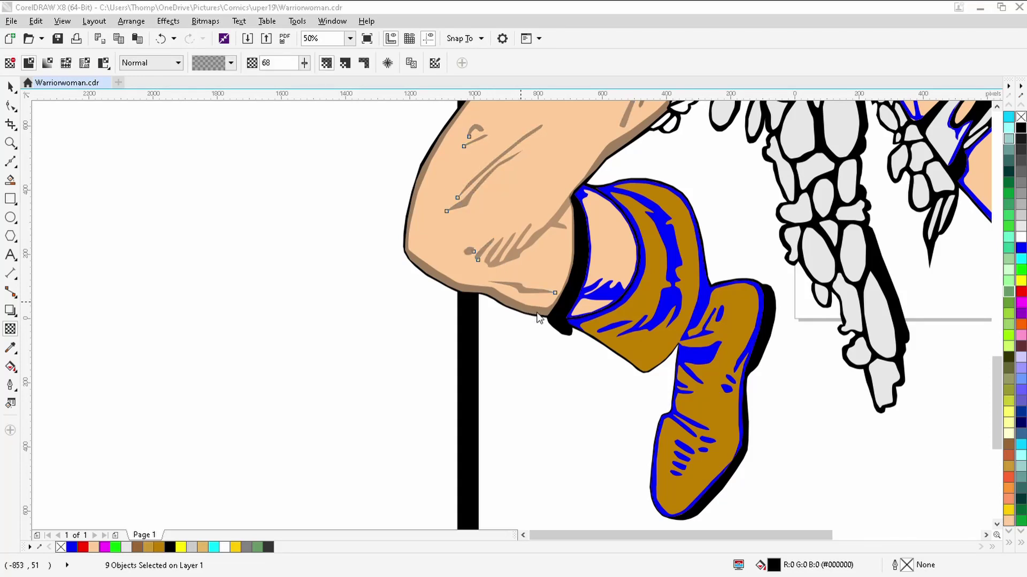
left_click(364, 286)
Recolour the blue shading on the calf above the brown boot black with transparency 74
left_click(619, 300)
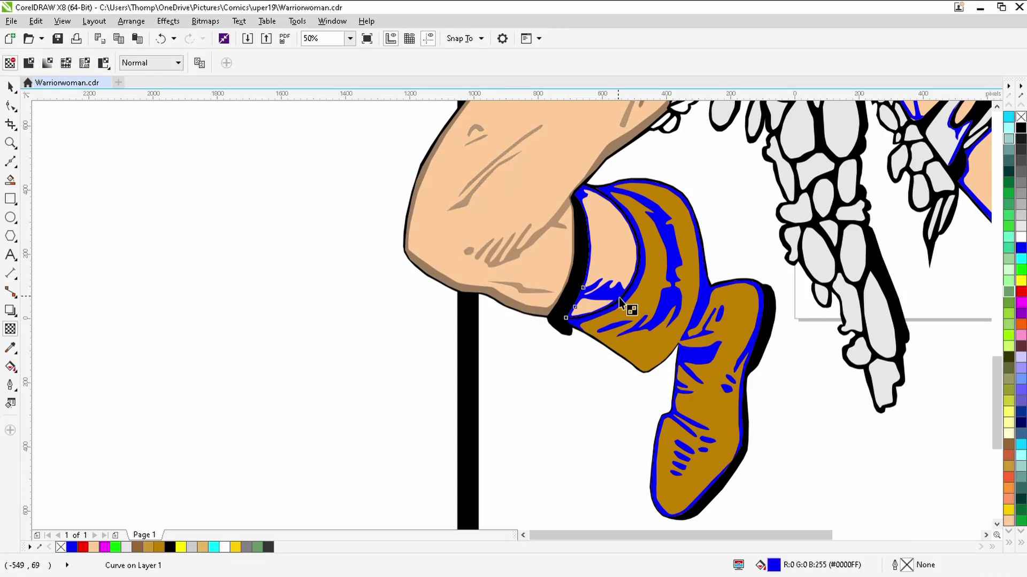
left_click(1021, 127)
left_click(592, 337)
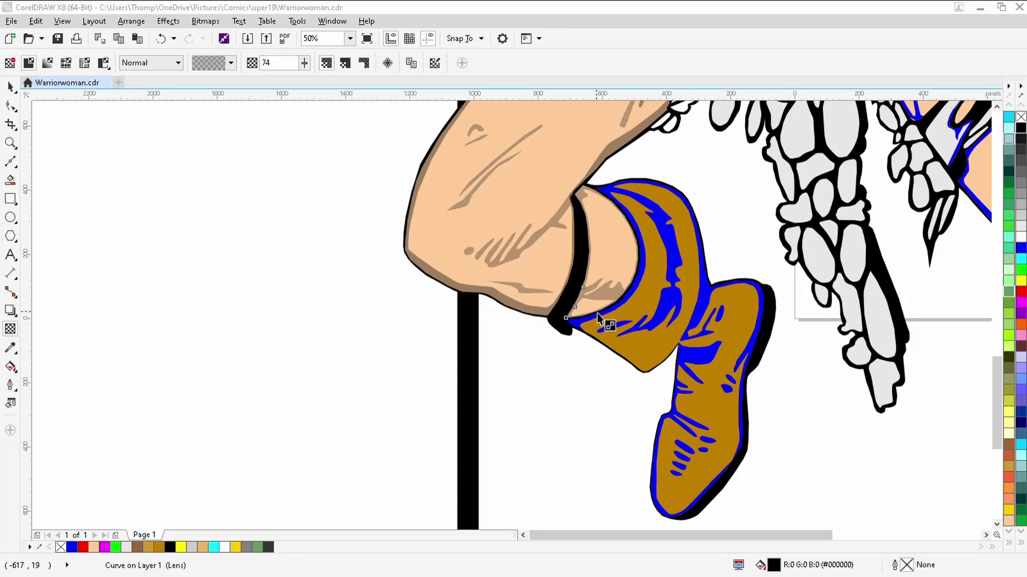
Give the bent leg's boot shadows transparency 68 on the blue cuff shapes and 72 with black on the foot outline
left_click(531, 333)
scroll(587, 327, "up", 1)
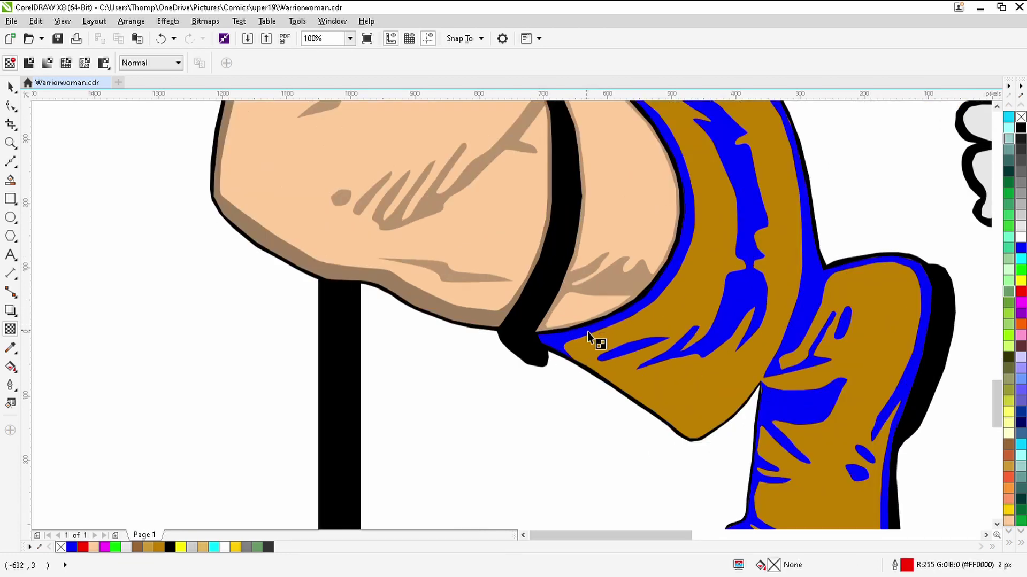
left_click(588, 334)
left_click(629, 350, "shift")
scroll(618, 374, "down", 1)
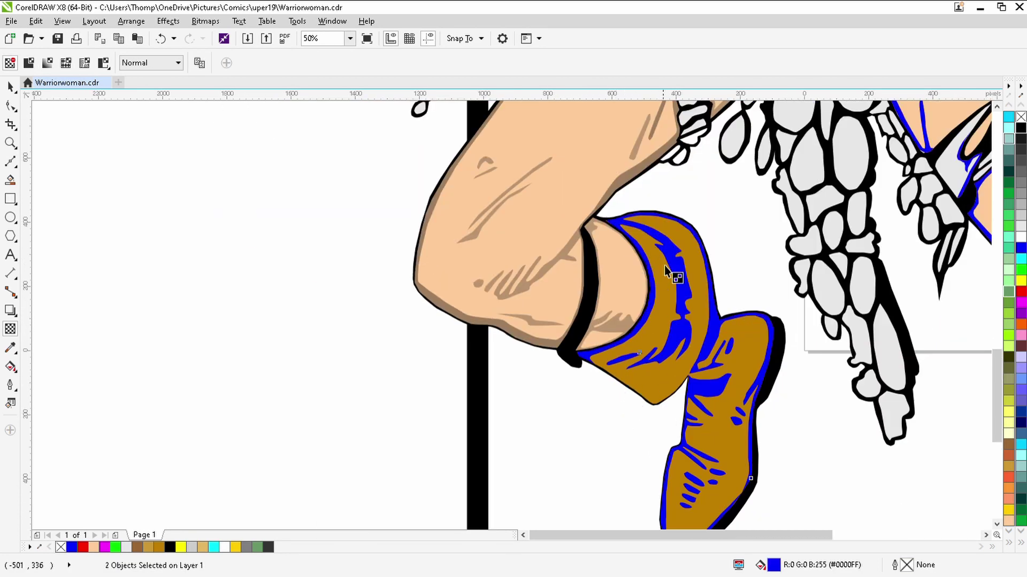
scroll(680, 416, "down", 1)
left_click(670, 475)
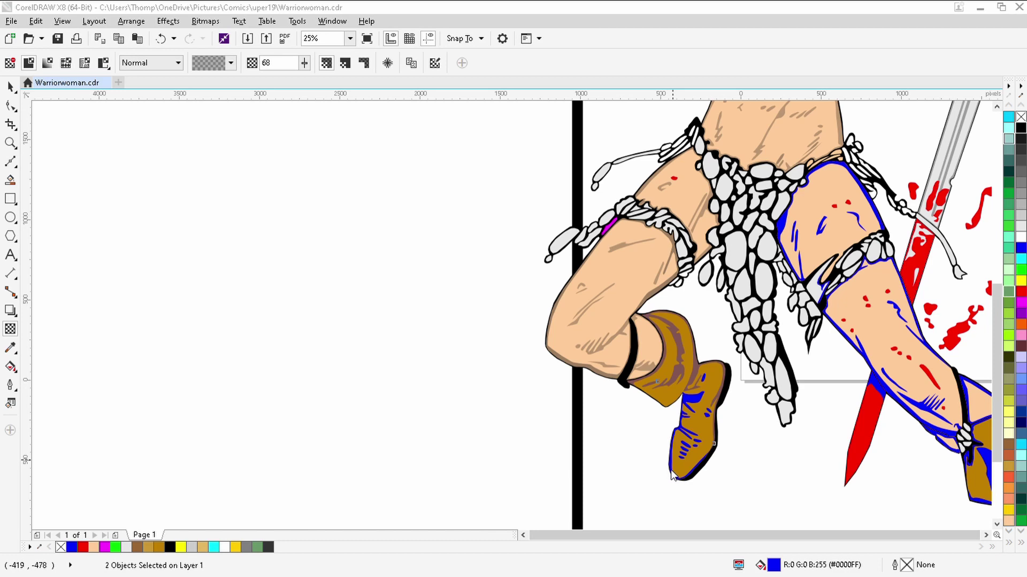
left_click(679, 472)
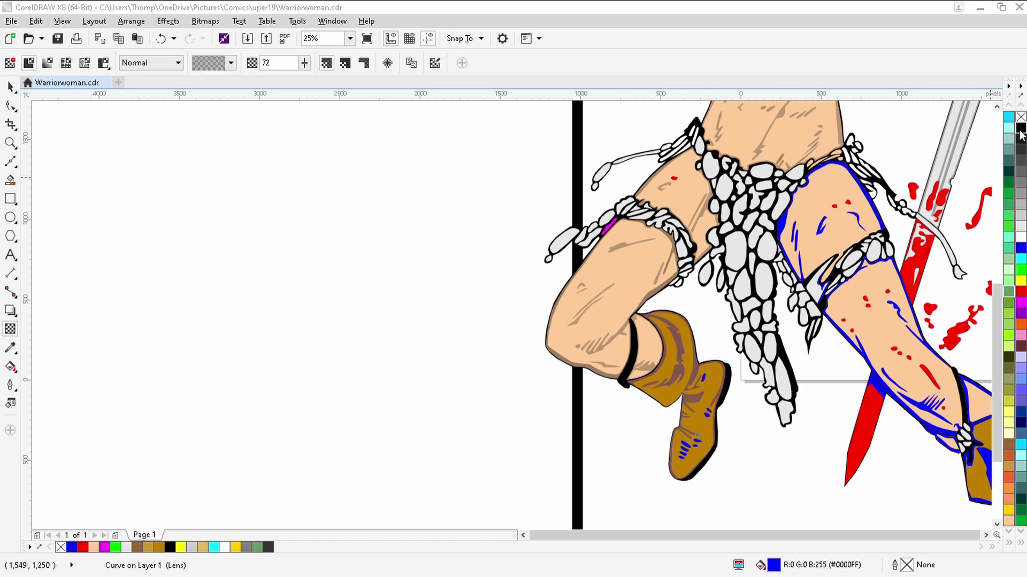
Turn the small blue crease strokes on the foot of the bent leg's boot into semi-transparent black
scroll(676, 431, "up", 2)
left_click(660, 403)
left_click(662, 374, "shift")
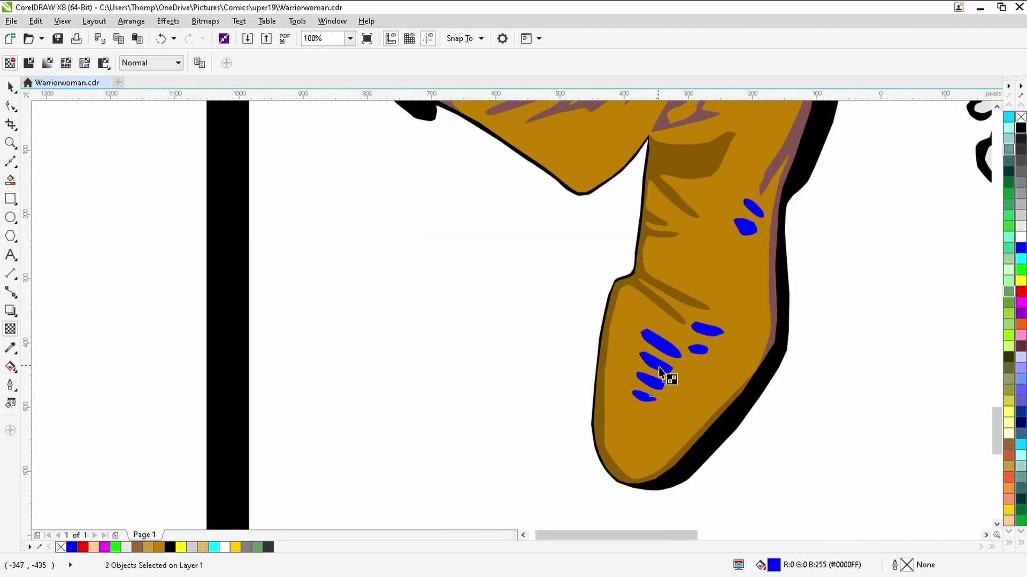
left_click(683, 420)
key("Escape")
scroll(618, 281, "down", 1)
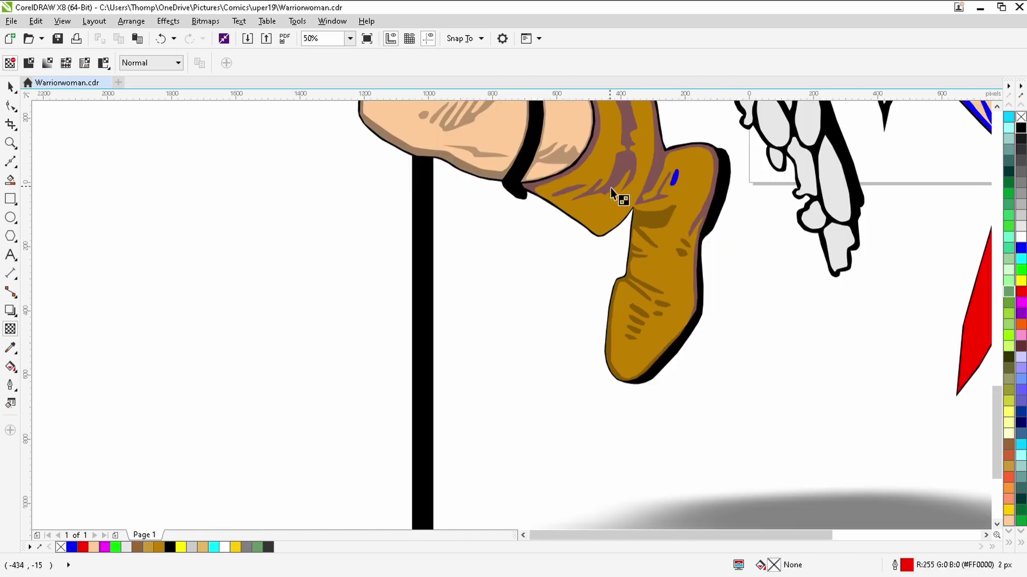
Recolour the bent boot's cuff shading and the leftover blue stroke near its ankle as semi-transparent black
left_click(610, 188)
left_click(676, 179)
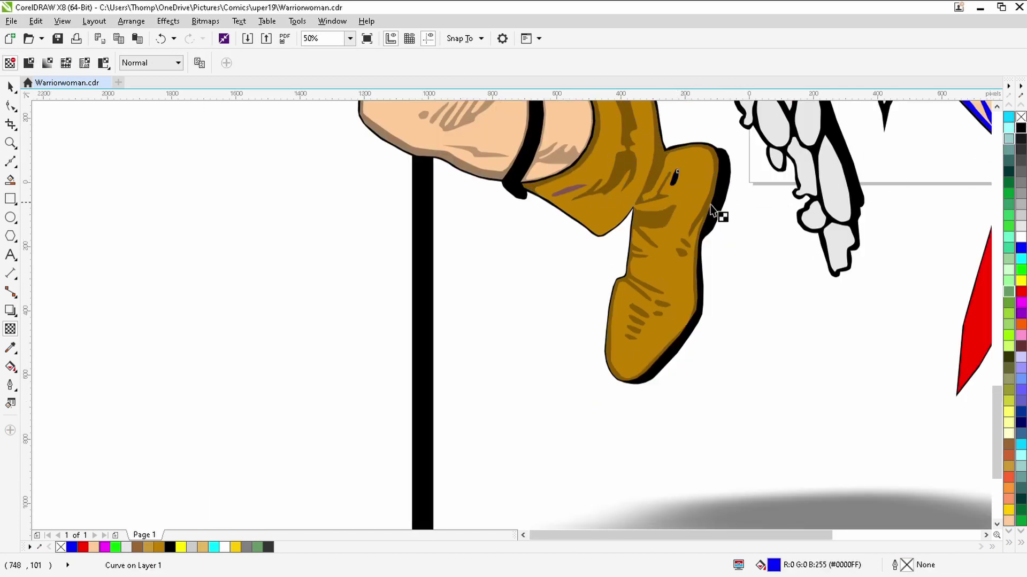
left_click(538, 227)
Select the blue edge shadow and detail strokes on the straight leg's thigh and make them black with transparency 79
scroll(537, 226, "down", 3)
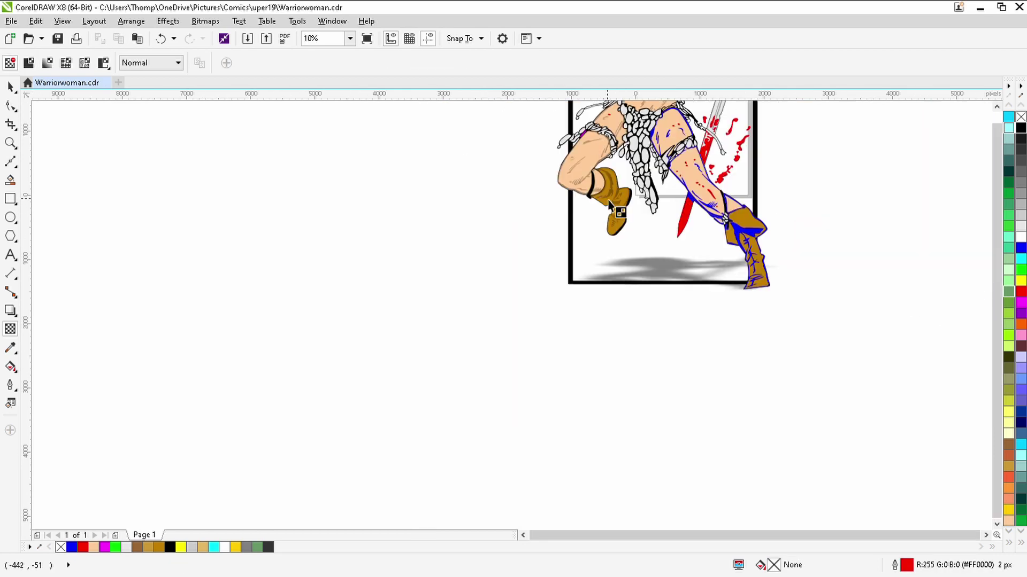
left_click(672, 124)
scroll(673, 124, "up", 4)
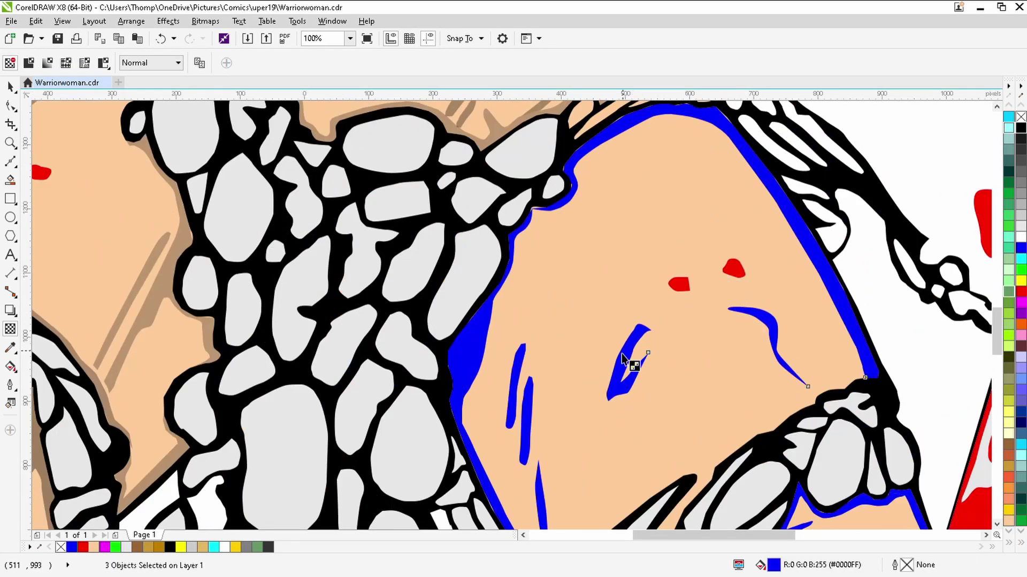
scroll(649, 428, "down", 2)
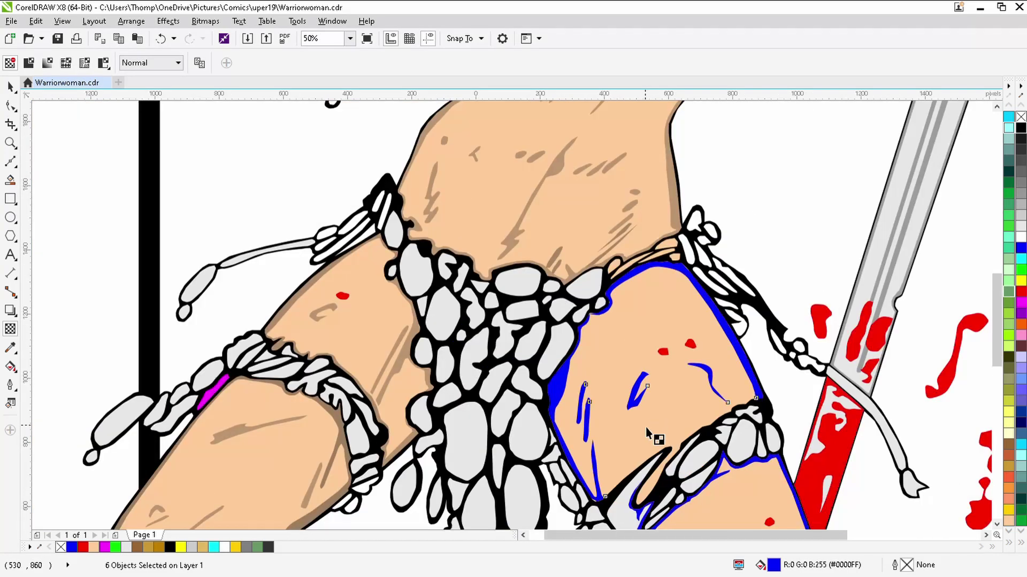
left_click(634, 521)
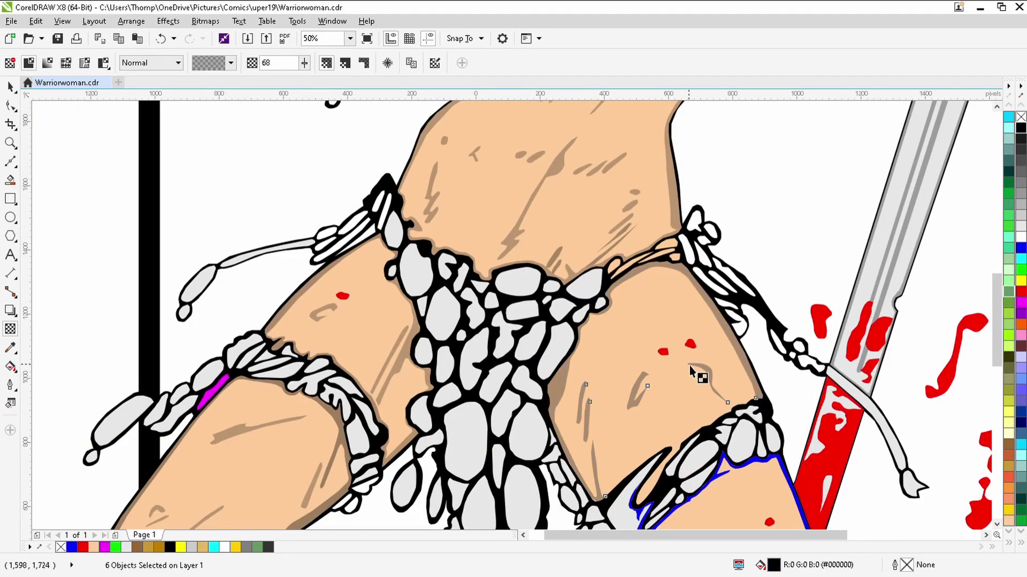
left_click_drag(650, 517, 714, 473)
Turn the blue edge shadow and the curved stroke below the straight leg's thigh band into semi-transparent black
scroll(983, 532, "down", 3)
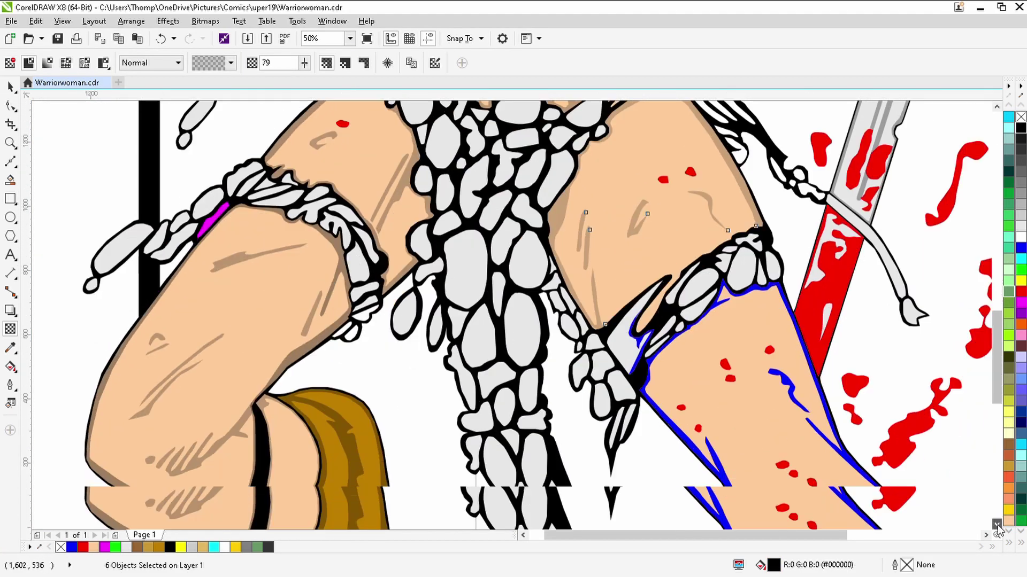
left_click(695, 439)
left_click(796, 393, "shift")
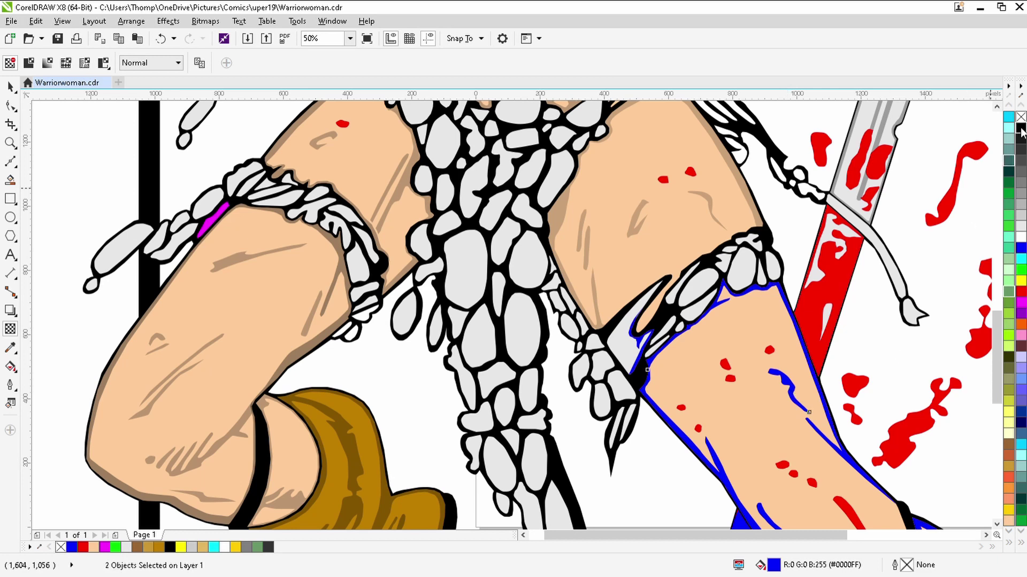
left_click(763, 350)
Turn the straight leg's remaining blue shadows and strokes, plus the long red streak, black with transparency 70
scroll(725, 310, "up", 3)
scroll(725, 310, "down", 3)
scroll(745, 419, "up", 1)
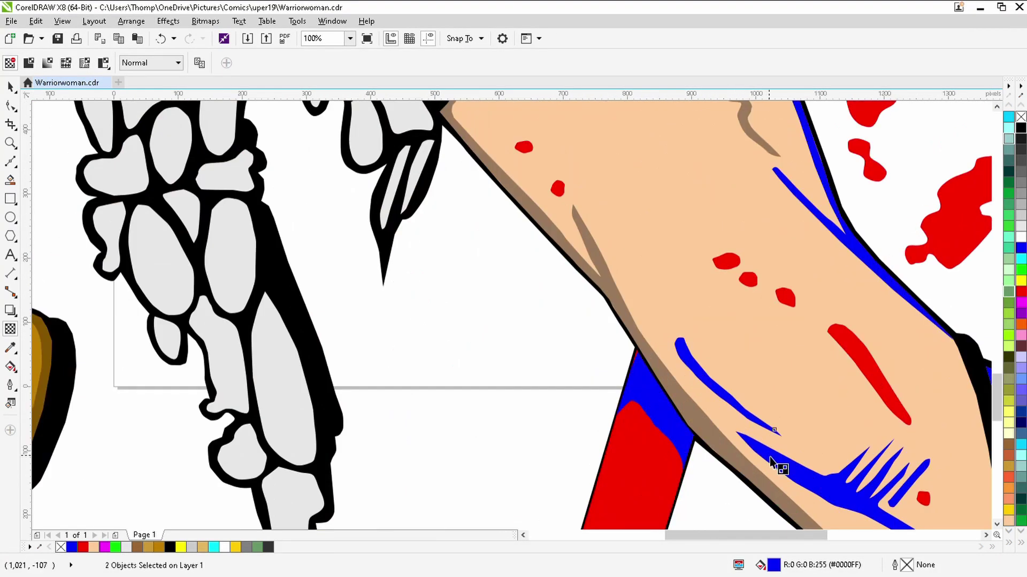
left_click(873, 271, "shift")
left_click(853, 348, "shift")
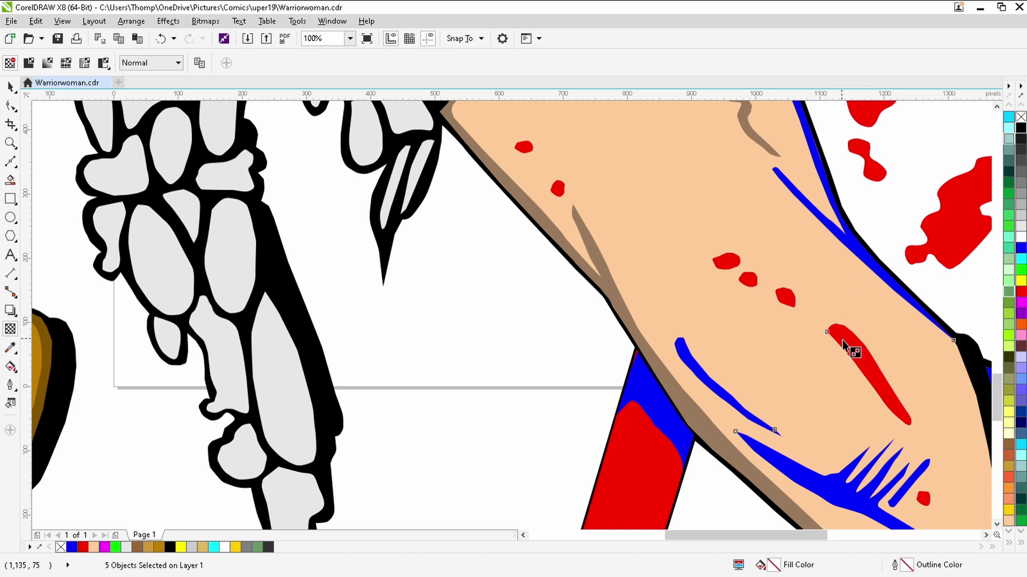
left_click(1020, 128)
scroll(668, 235, "down", 3)
scroll(667, 236, "down", 1)
scroll(687, 270, "up", 2)
left_click(717, 292, "shift")
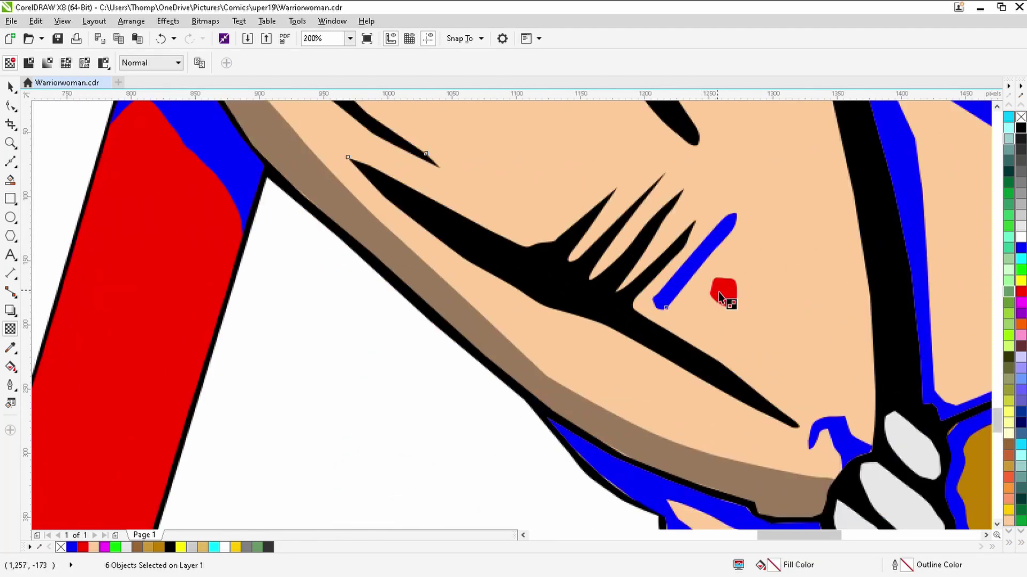
scroll(649, 310, "down", 4)
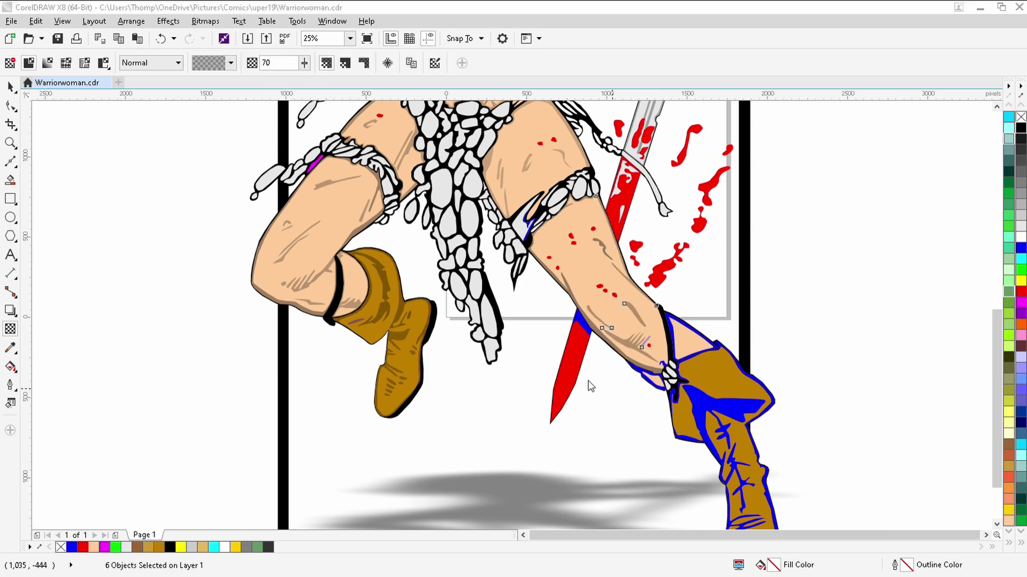
Make the blue calf shadows beside the straight leg's black strap black with transparency 64, and shade the small ankle stroke likewise
scroll(628, 339, "up", 3)
left_click(658, 379)
left_click(855, 274, "shift")
left_click(718, 448)
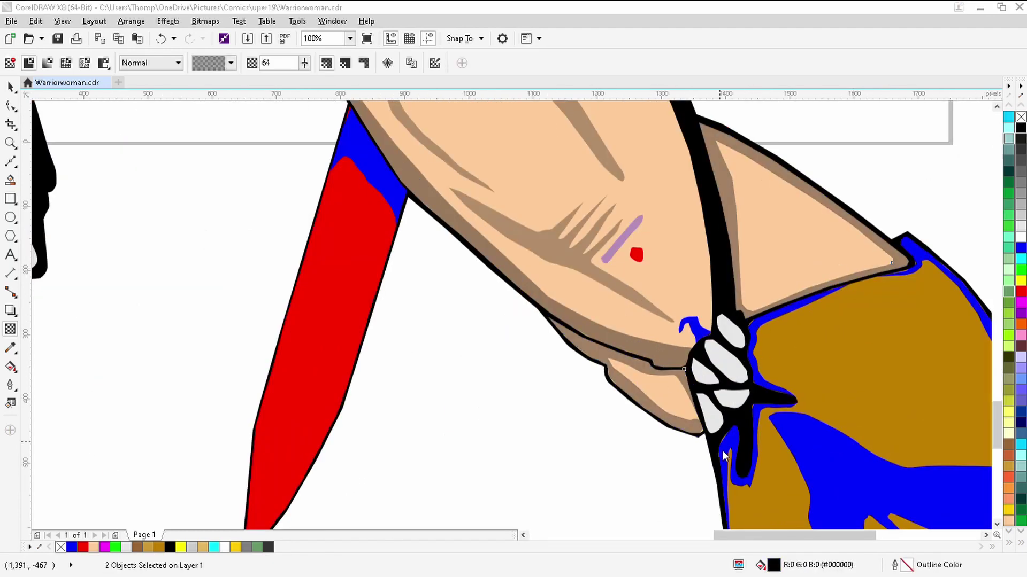
left_click(689, 327)
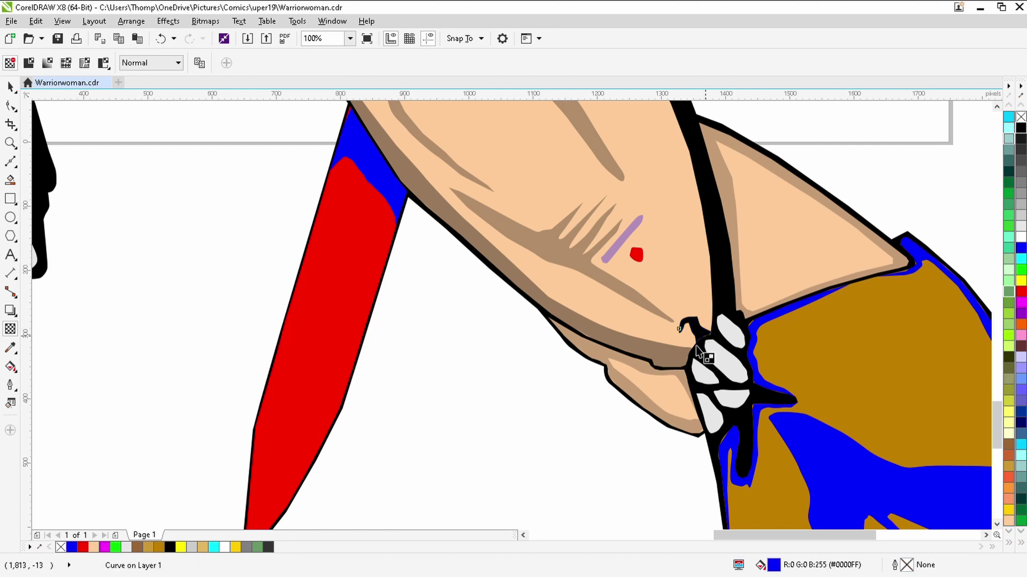
Select the blue shadows on the straight leg's boot cuff and lacing and turn them into semi-transparent black
left_click(768, 386)
left_click(768, 436, "shift")
left_click(1021, 128)
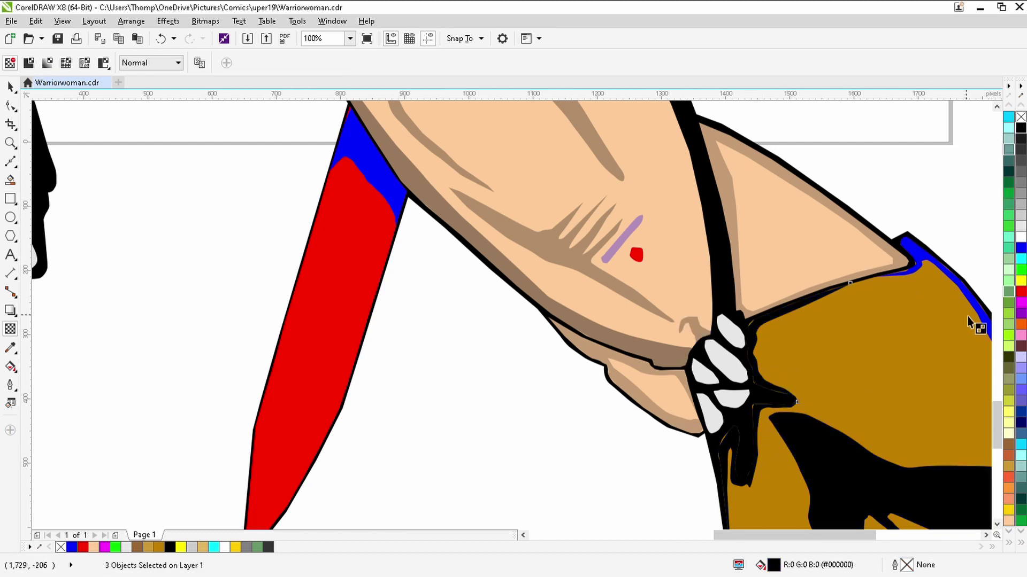
left_click(986, 326, "shift")
left_click(1020, 127)
scroll(765, 239, "down", 4)
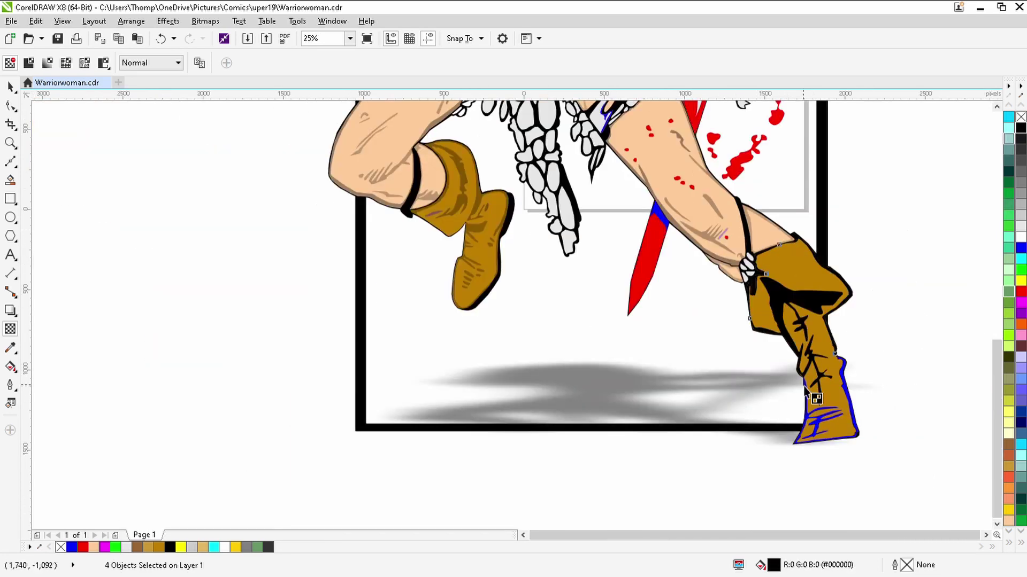
left_click(870, 440)
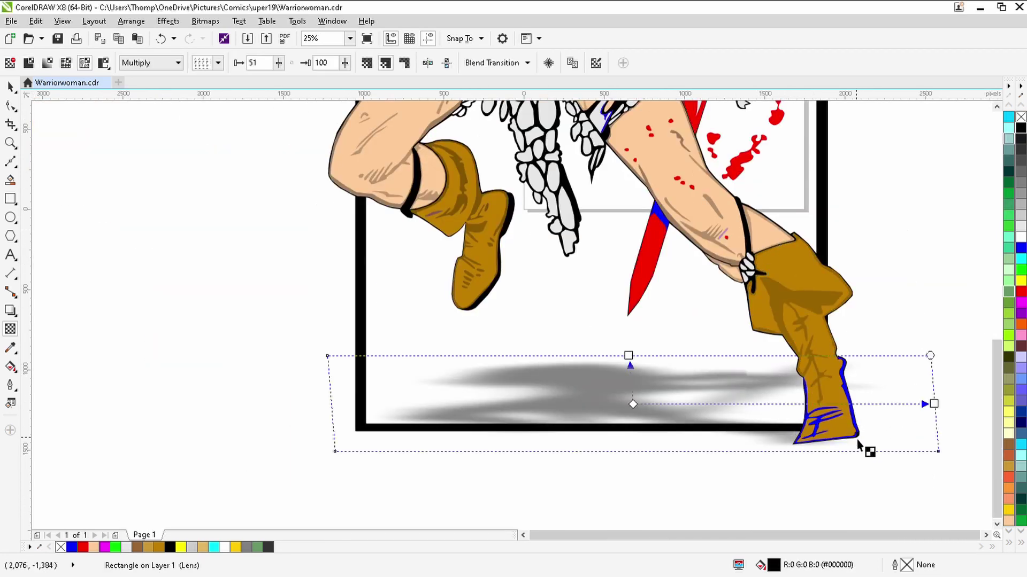
Recolour the blue outline and crease shadows on the foot of the straight leg's boot black with transparency 79
left_click(867, 447)
scroll(867, 447, "up", 4)
left_click(840, 414)
left_click(733, 420, "shift")
left_click(1021, 127)
left_click(716, 483)
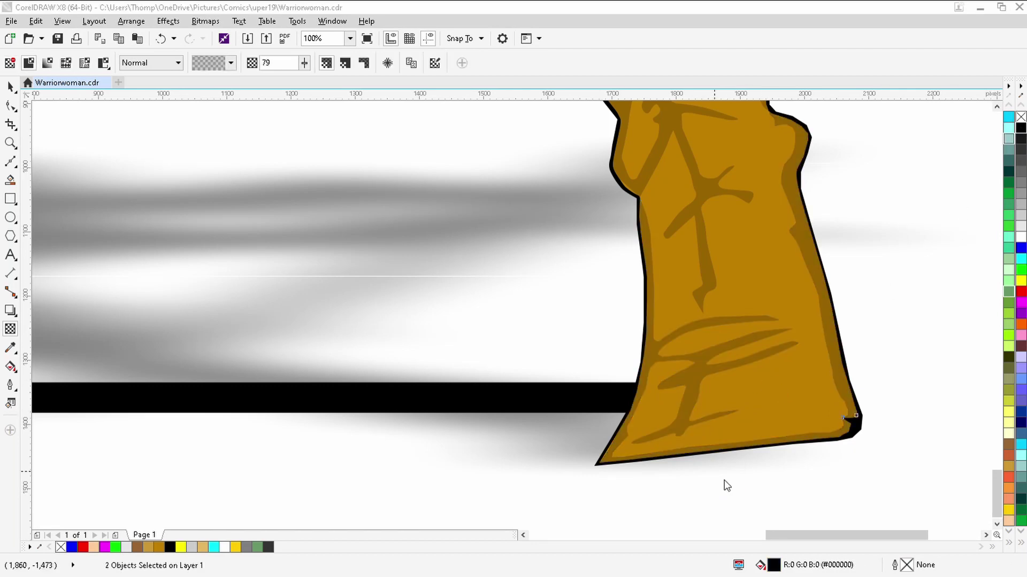
scroll(823, 416, "down", 6)
key("Escape")
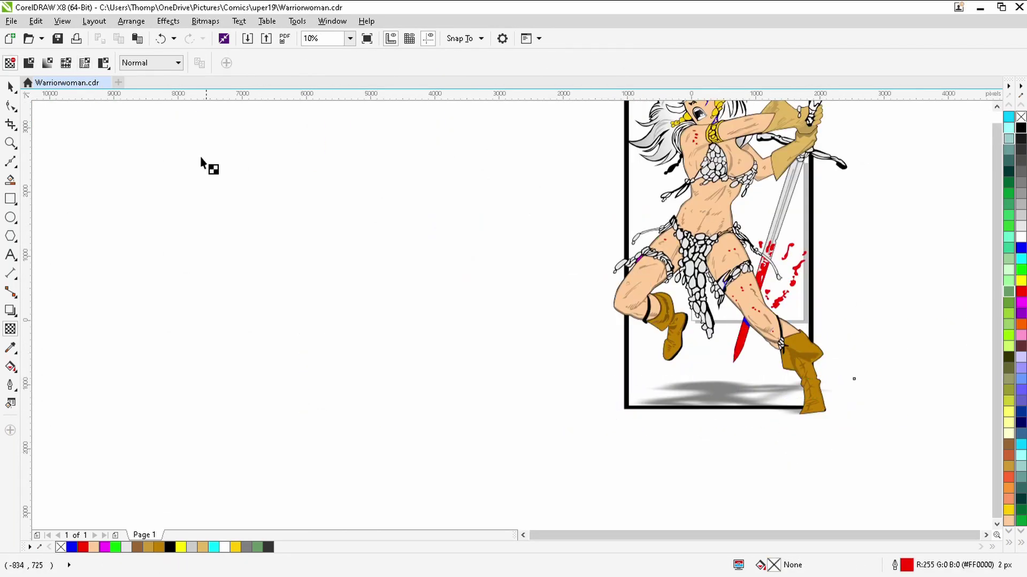
Combine the magenta shape on the bent leg's thigh band with the black line art to cut an opening there
scroll(639, 259, "up", 9)
left_click(615, 252)
left_click(662, 234, "shift")
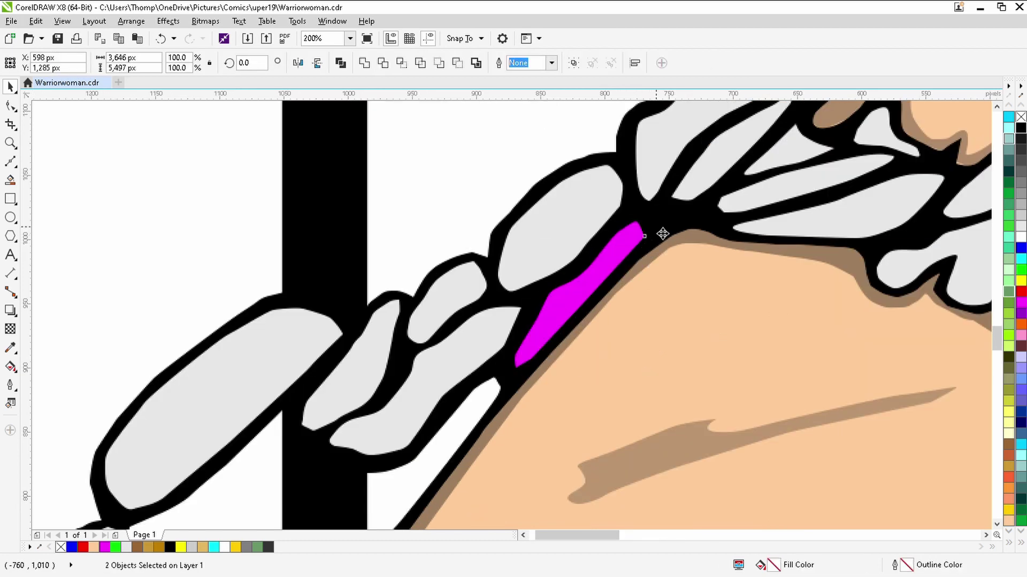
key("ctrl+l")
scroll(613, 278, "down", 6)
Turn the blue shadow on the grey tooth shape beside the straight leg's thigh band into semi-transparent black
left_click(821, 342)
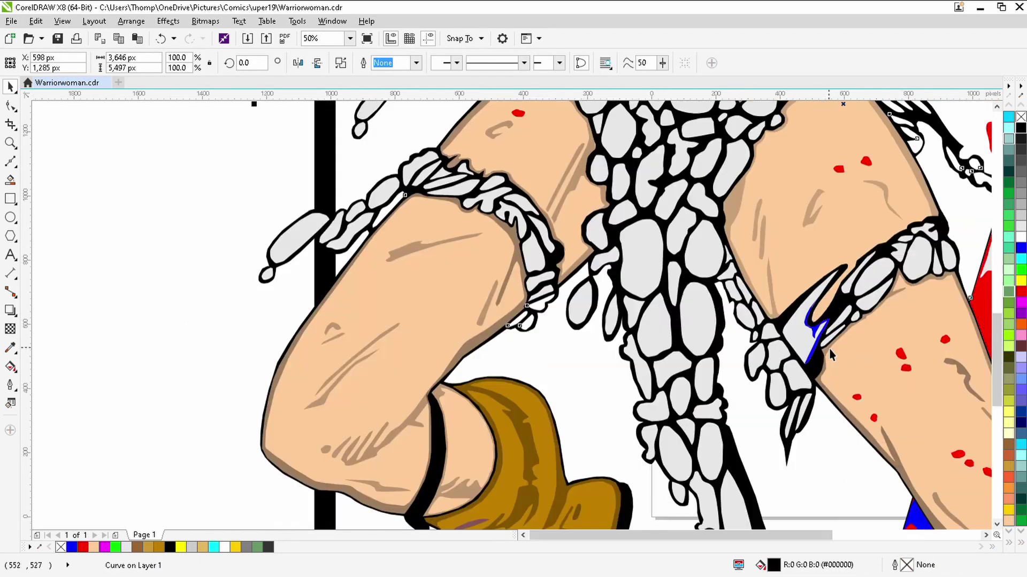
scroll(829, 348, "up", 6)
left_click(1022, 130)
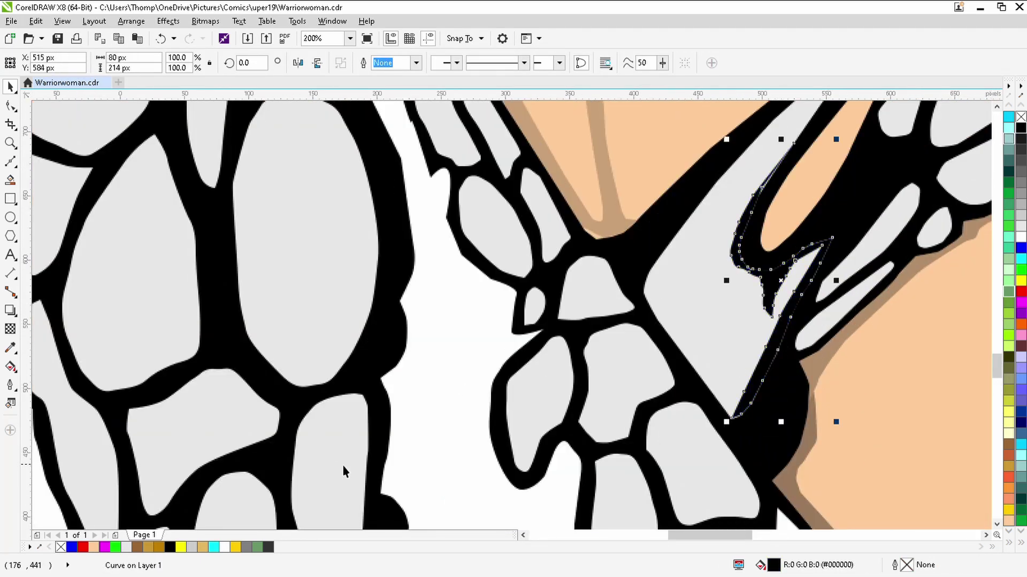
left_click(10, 328)
left_click(723, 427)
scroll(642, 444, "down", 4)
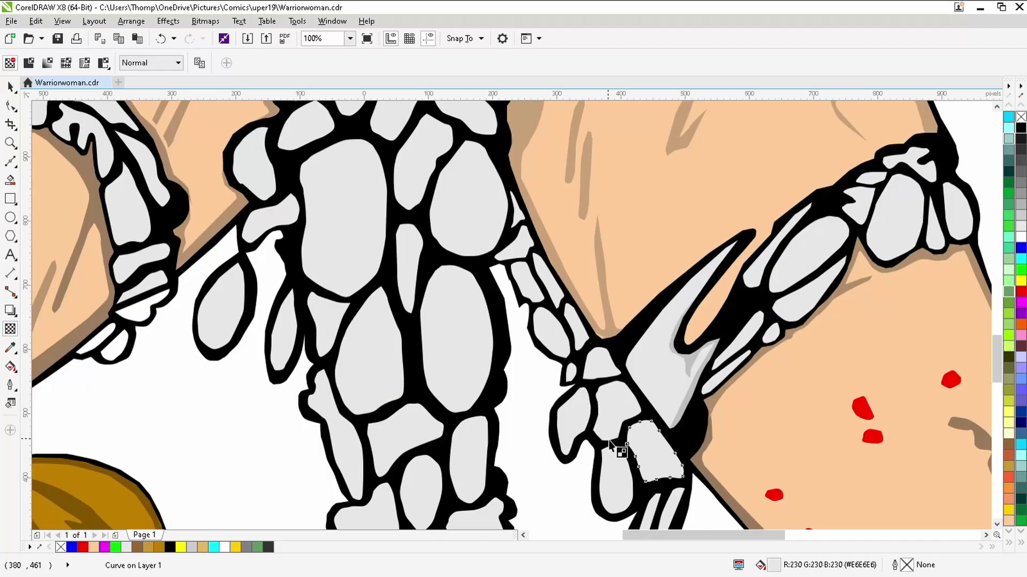
scroll(650, 430, "down", 2)
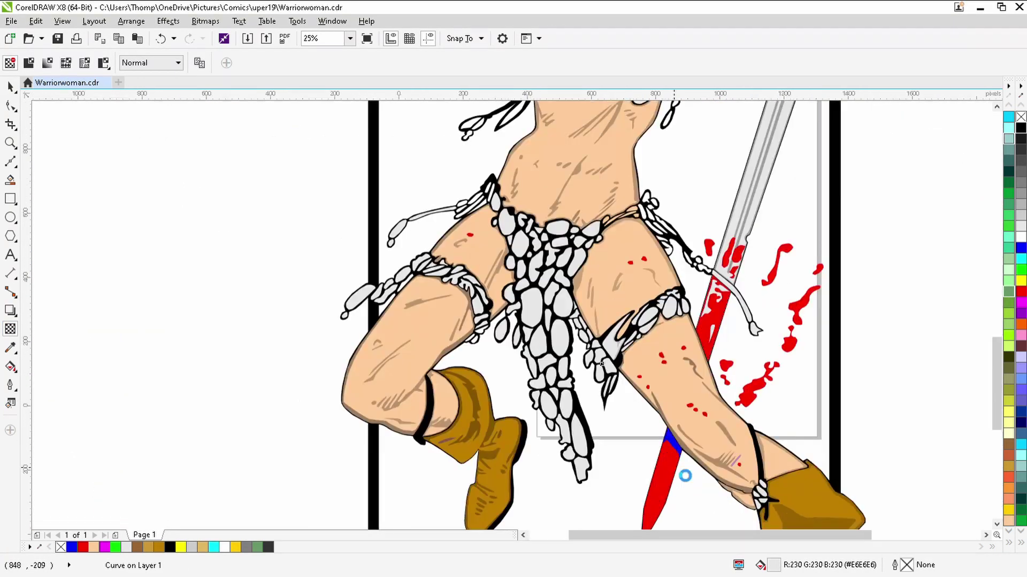
Make the blue shadow on the red blade below the leg black and fade it down the blade with a linear transparency
scroll(679, 428, "up", 4)
left_click(679, 425)
left_click(1006, 143)
left_click_drag(714, 327, 863, 384)
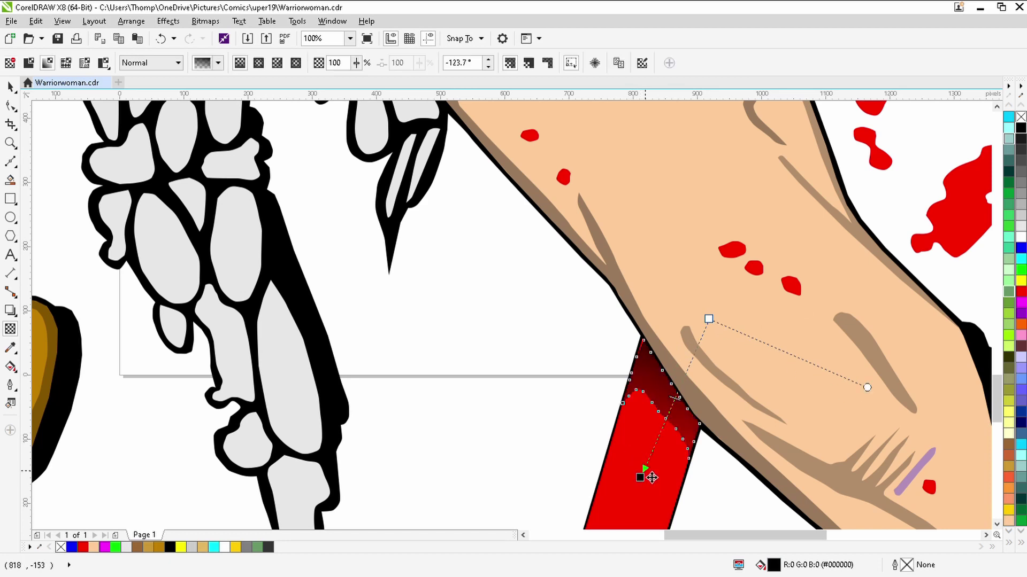
scroll(827, 377, "down", 2)
Apply a linear gradient transparency to the straight leg's brown boot, fading toward the lower left, and adjust its starting point
scroll(776, 310, "down", 2)
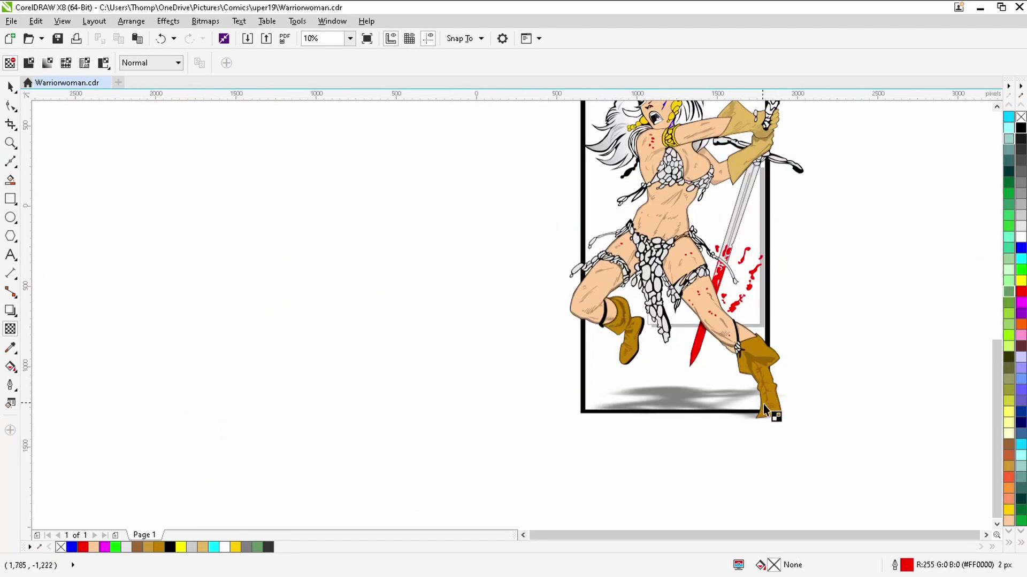
scroll(788, 391, "up", 2)
scroll(717, 391, "down", 2)
left_click(713, 388)
left_click_drag(754, 360, 487, 411)
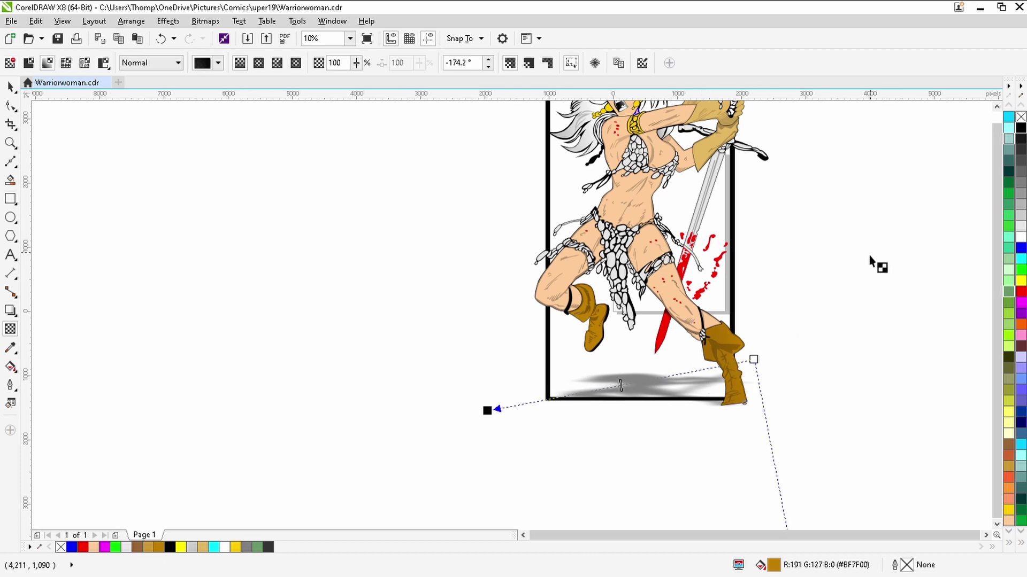
left_click_drag(753, 362, 735, 361)
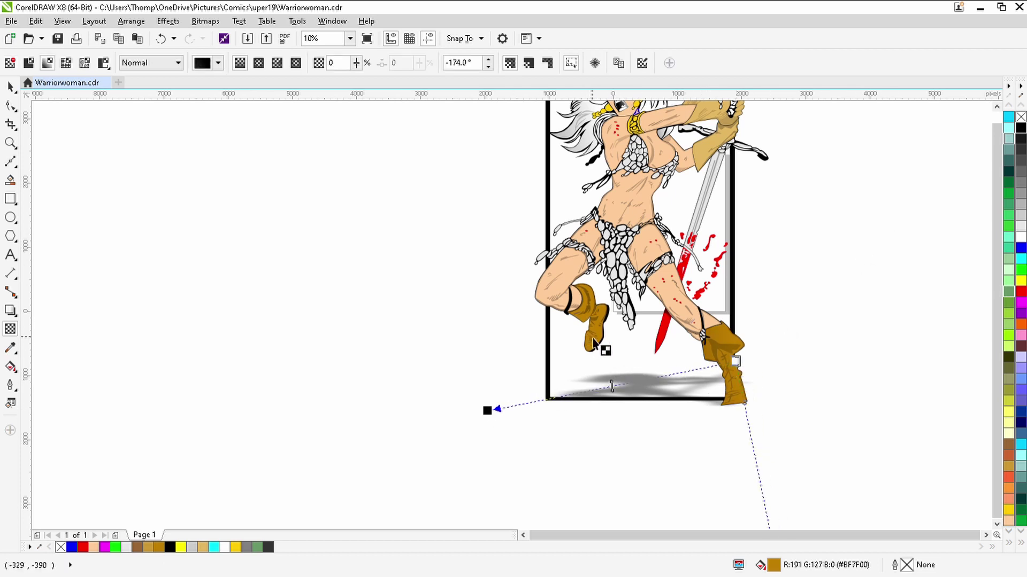
Apply a linear gradient transparency to the bent leg's brown boot, fading toward the lower right
scroll(596, 340, "up", 4)
scroll(610, 332, "down", 2)
left_click(577, 288)
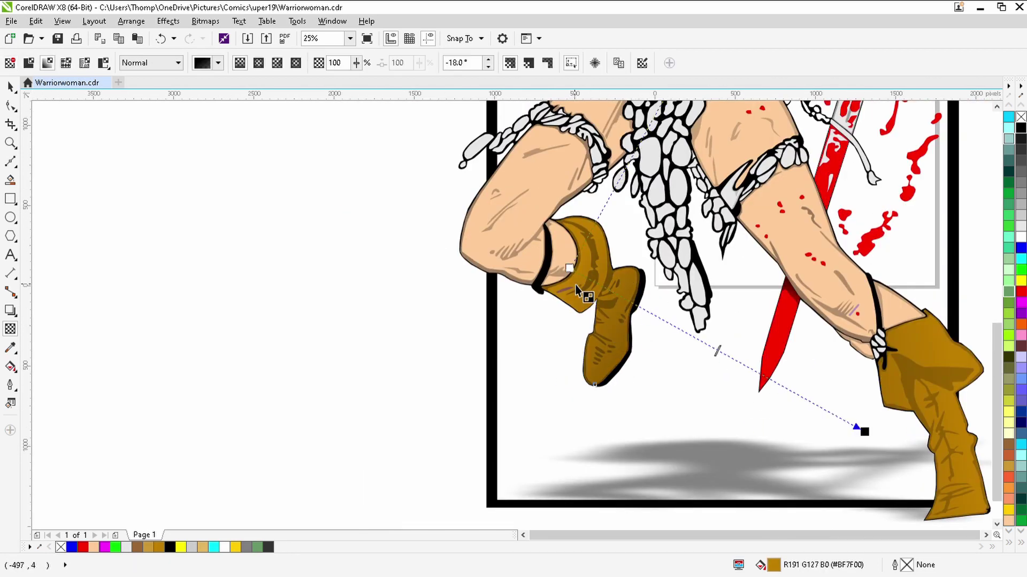
Apply linear gradient transparencies to the skin fills of the bent leg and the straight leg
left_click(395, 326)
left_click_drag(525, 155, 943, 458)
left_click_drag(527, 156, 561, 156)
key("Escape")
left_click_drag(798, 161, 320, 443)
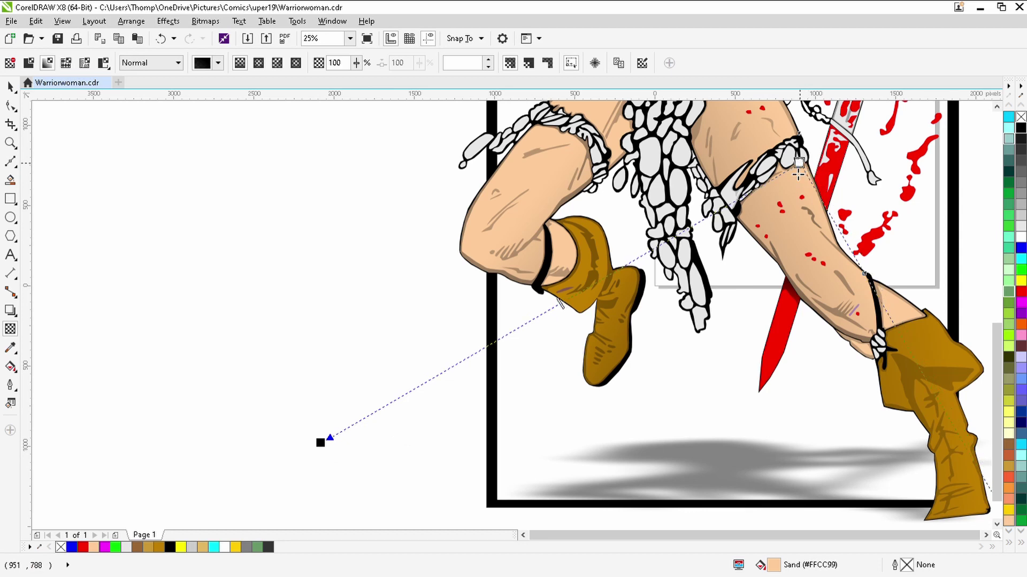
key("Escape")
Apply a linear gradient transparency to the bare midriff's skin fill, fading toward the left edge of the torso
scroll(996, 110, "up", 5)
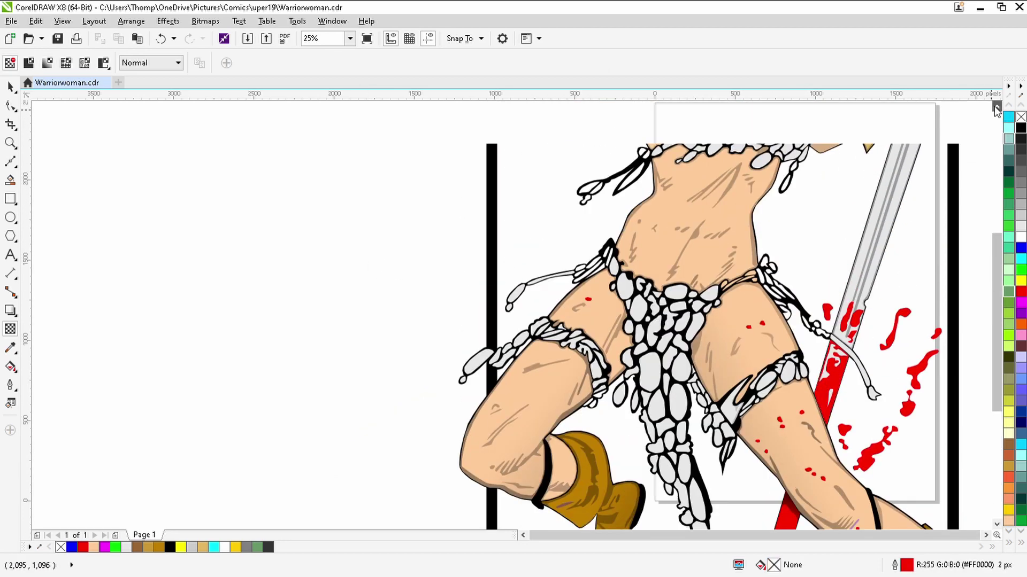
scroll(996, 110, "up", 3)
scroll(667, 299, "down", 2)
left_click_drag(451, 273, 690, 302)
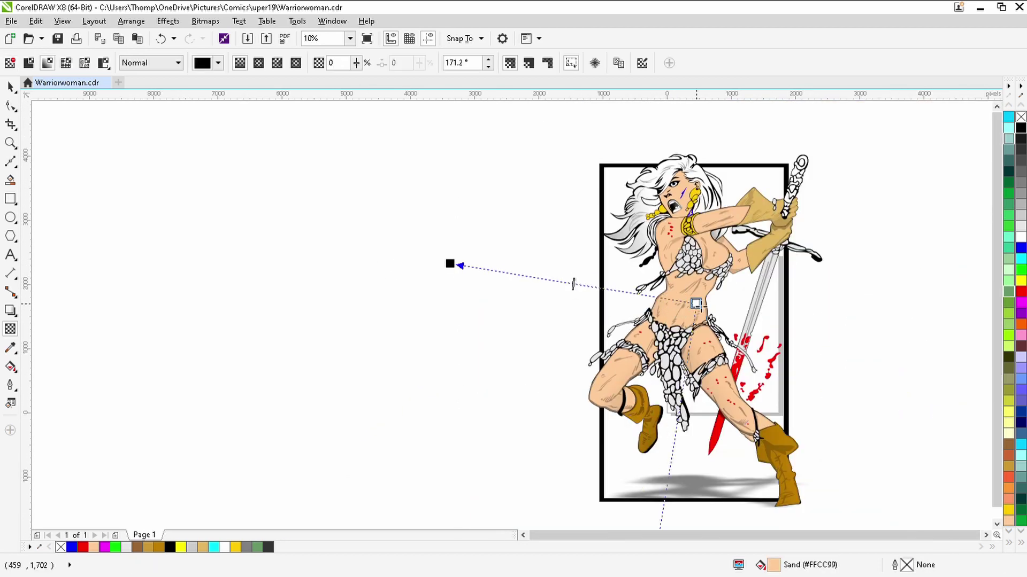
key("ctrl+z")
scroll(672, 255, "up", 2)
left_click(672, 255)
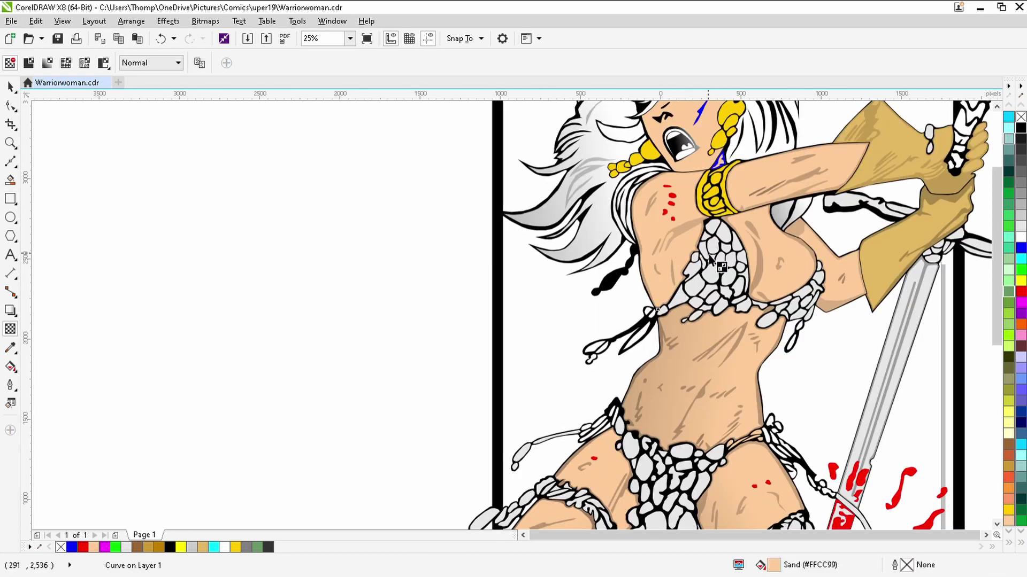
Shade the skin fills of the shoulder and the chest with linear gradient transparencies, fading left and toward the lower right respectively
scroll(745, 191, "down", 2)
left_click_drag(727, 234, 377, 234)
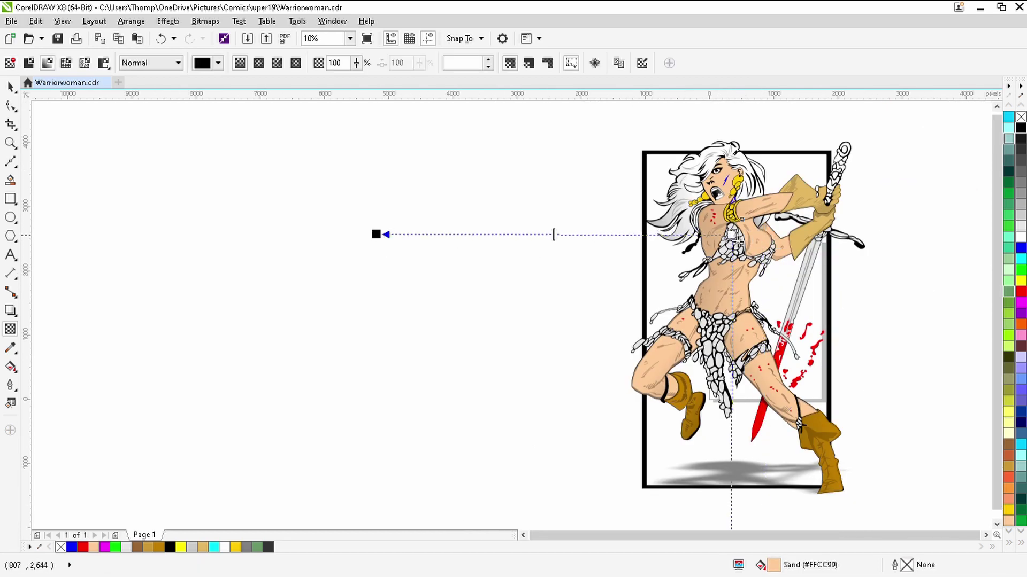
key("ctrl+z")
left_click_drag(756, 242, 913, 287)
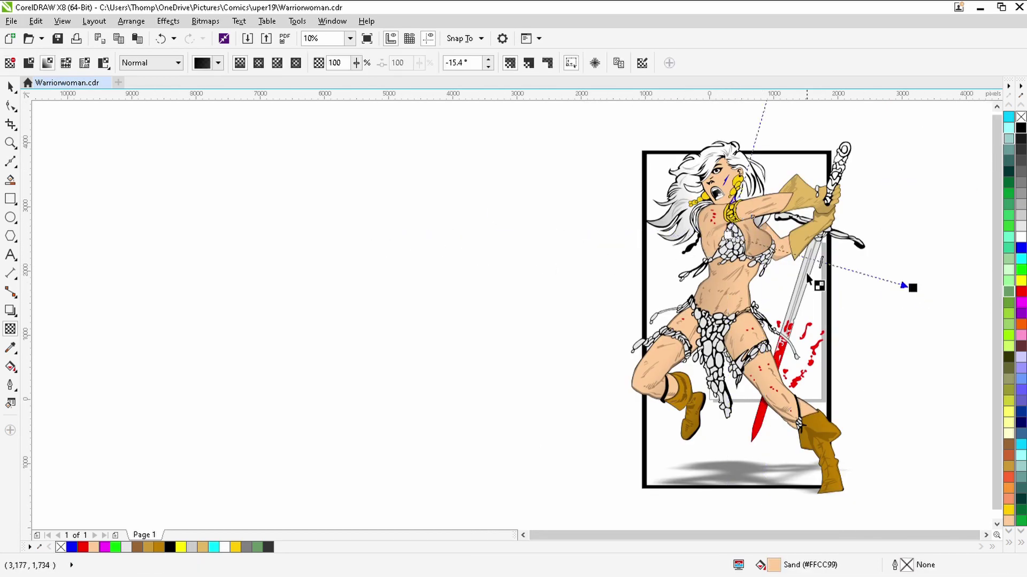
left_click(541, 273)
Apply a linear gradient transparency to the rear arm's skin fill, fading toward the lower left
scroll(711, 259, "up", 2)
scroll(798, 237, "down", 2)
left_click_drag(797, 237, 575, 304)
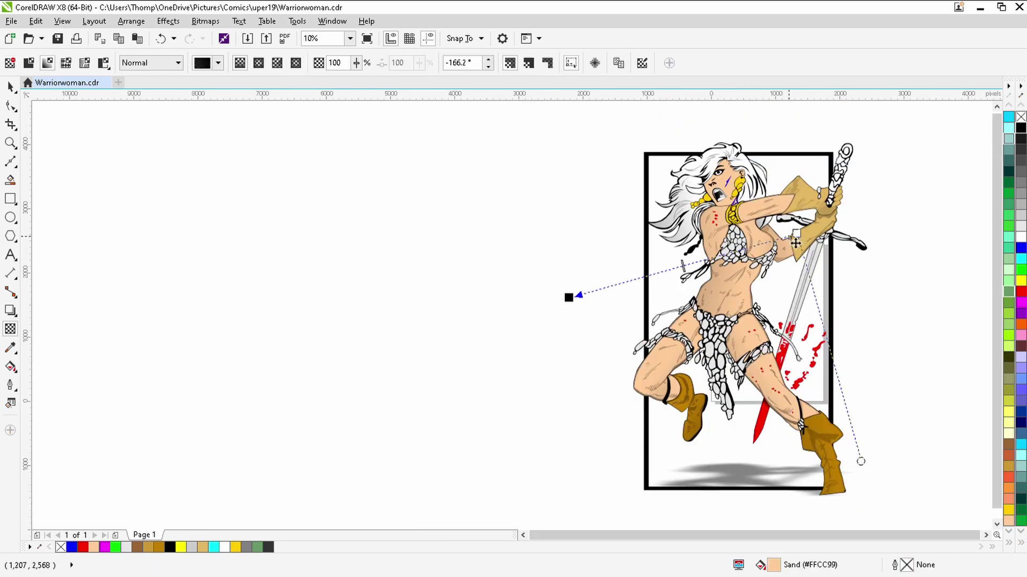
scroll(795, 243, "up", 3)
scroll(759, 245, "down", 3)
left_click(790, 308)
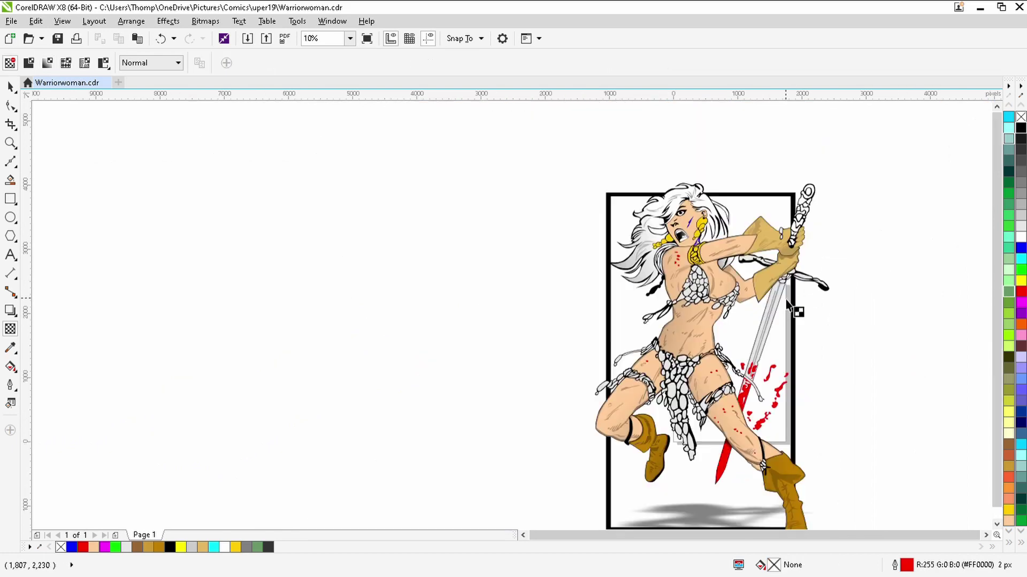
Apply a linear gradient transparency to the face's skin fill
scroll(698, 230, "up", 3)
left_click(687, 256)
scroll(687, 256, "down", 1)
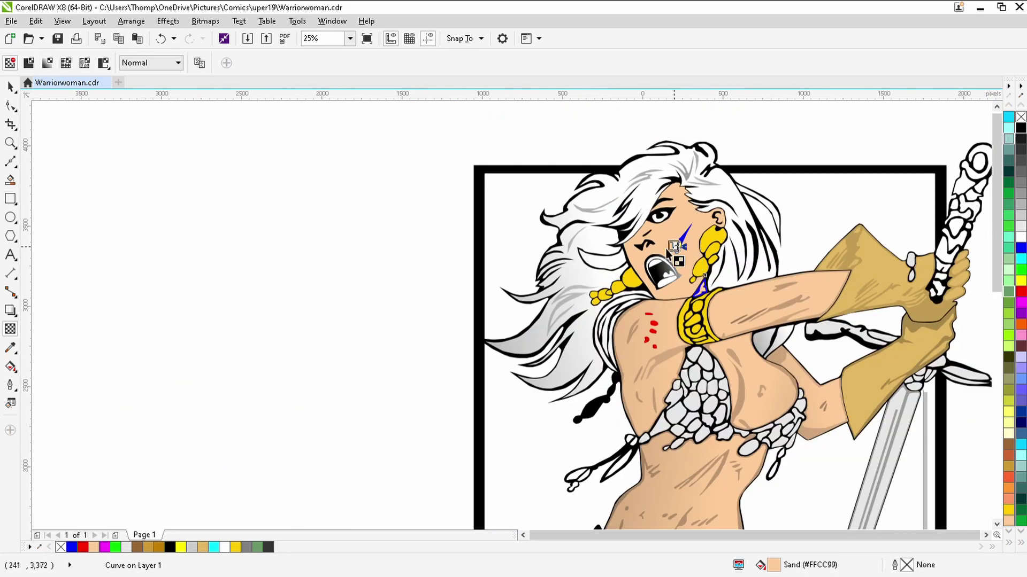
Turn the nose, cheek and neck shadows into semi-transparent black, with transparency 74 on the nose and 72 on the cheek
left_click(650, 252)
scroll(651, 253, "up", 1)
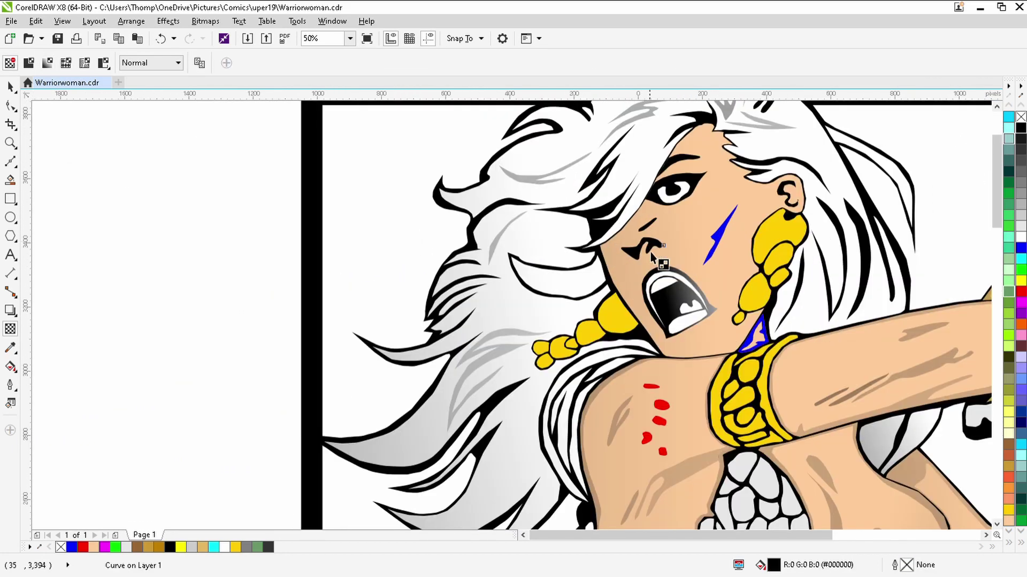
left_click(651, 255)
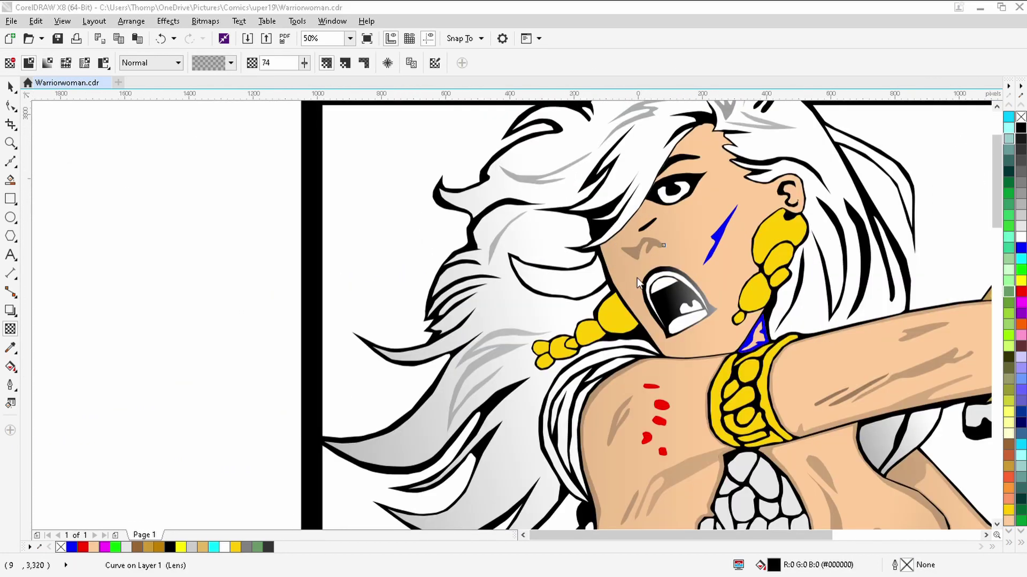
left_click(722, 238)
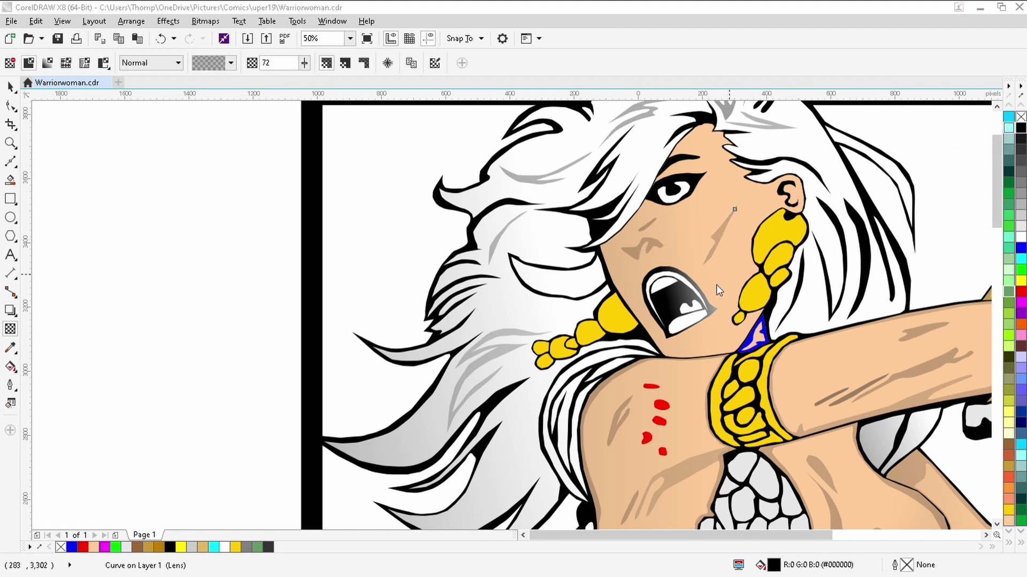
left_click(766, 334)
left_click(1021, 130)
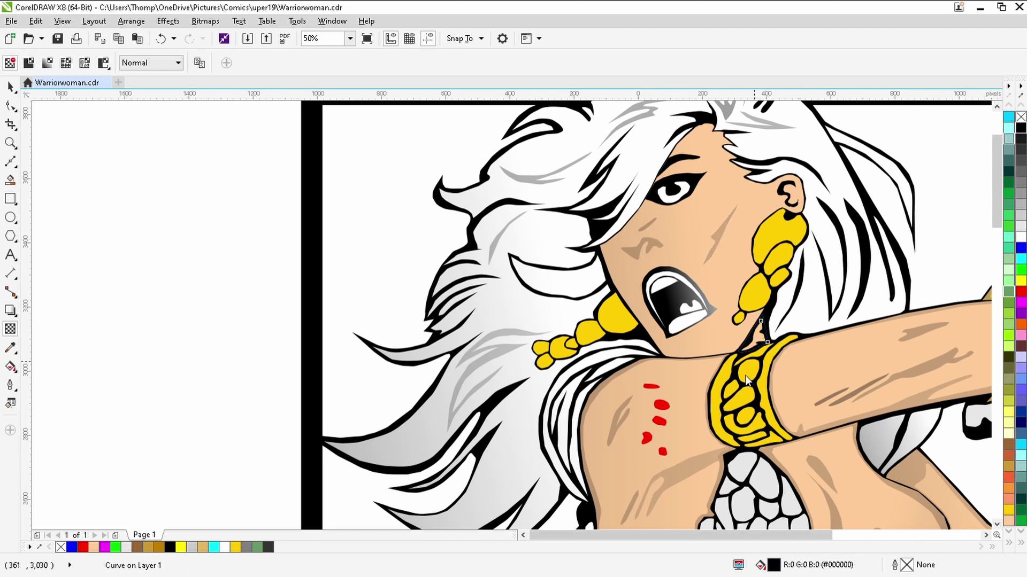
Soften the black eyebrow and eye outline with linear gradient transparencies fading downward
left_click(672, 178)
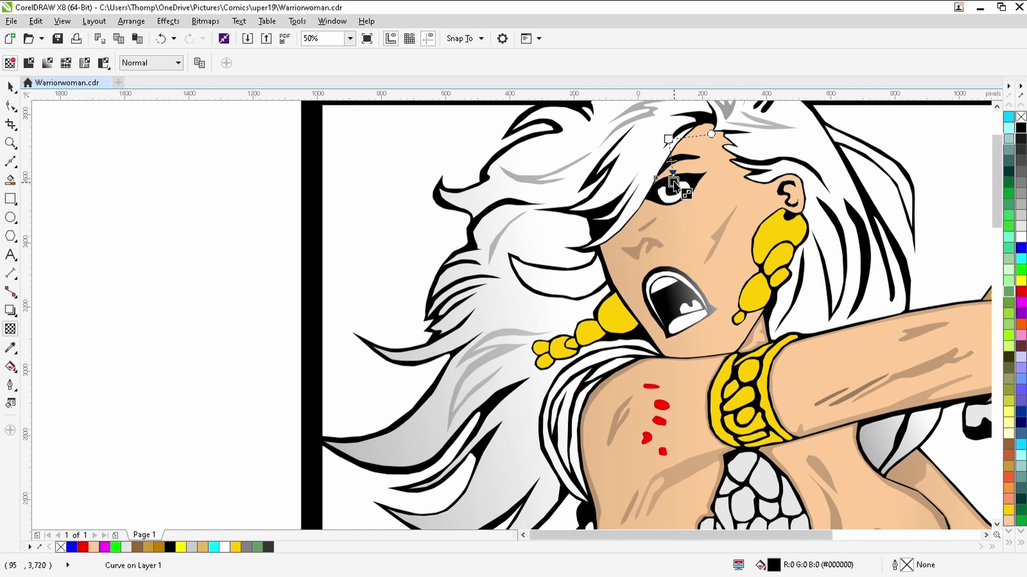
left_click_drag(664, 167, 695, 273)
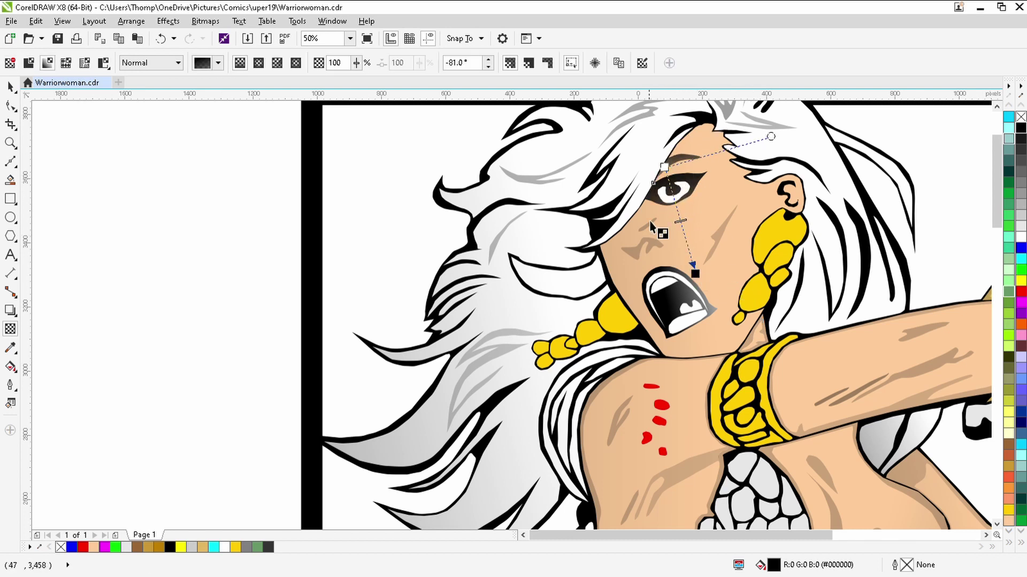
left_click(289, 237)
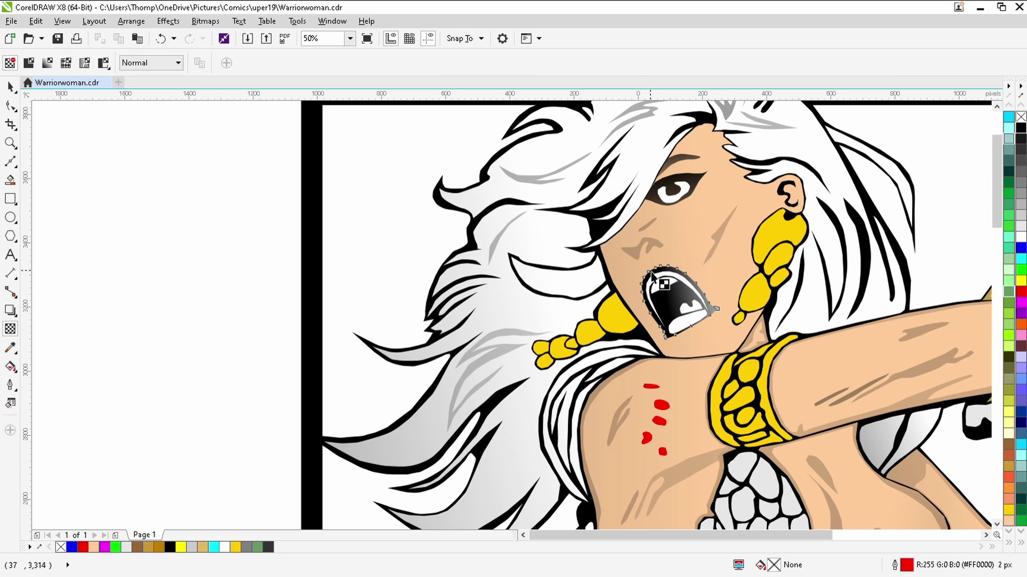
left_click(650, 272)
scroll(650, 272, "down", 2)
left_click(126, 156)
Fill the tongue shape inside the open mouth with light grey #B3B3B3
key("space")
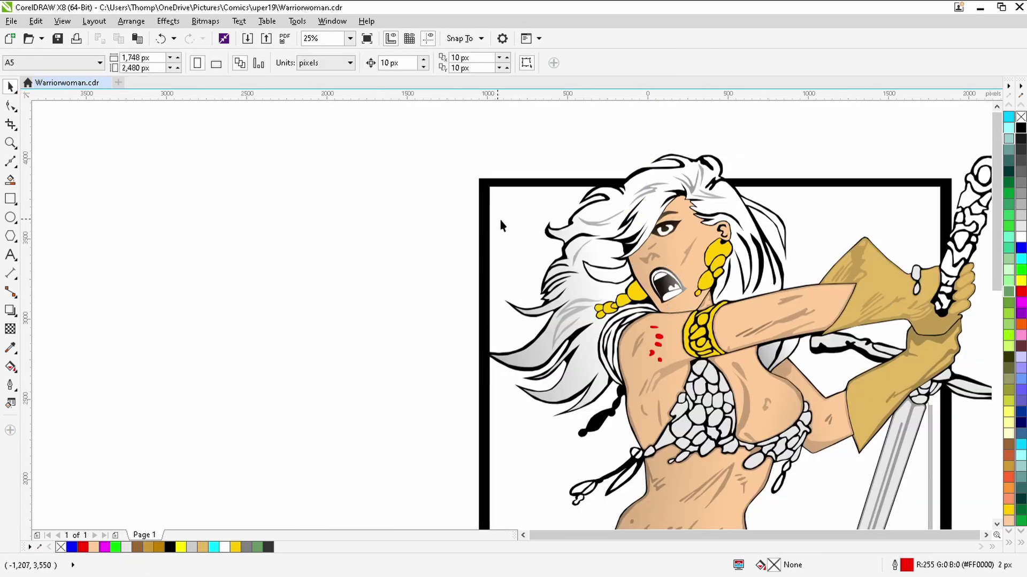
scroll(659, 294, "up", 2)
left_click(668, 289)
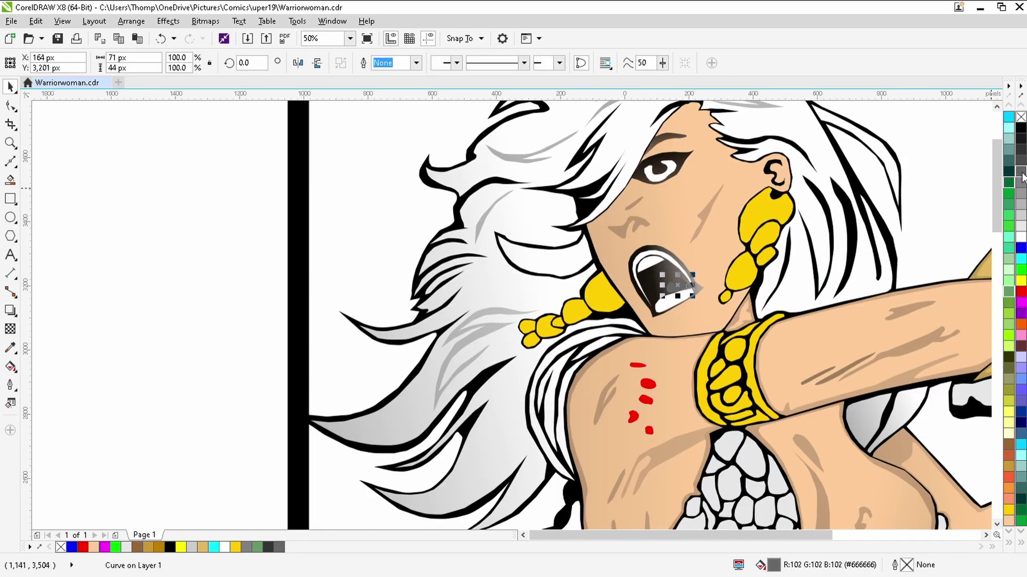
left_click(1020, 205)
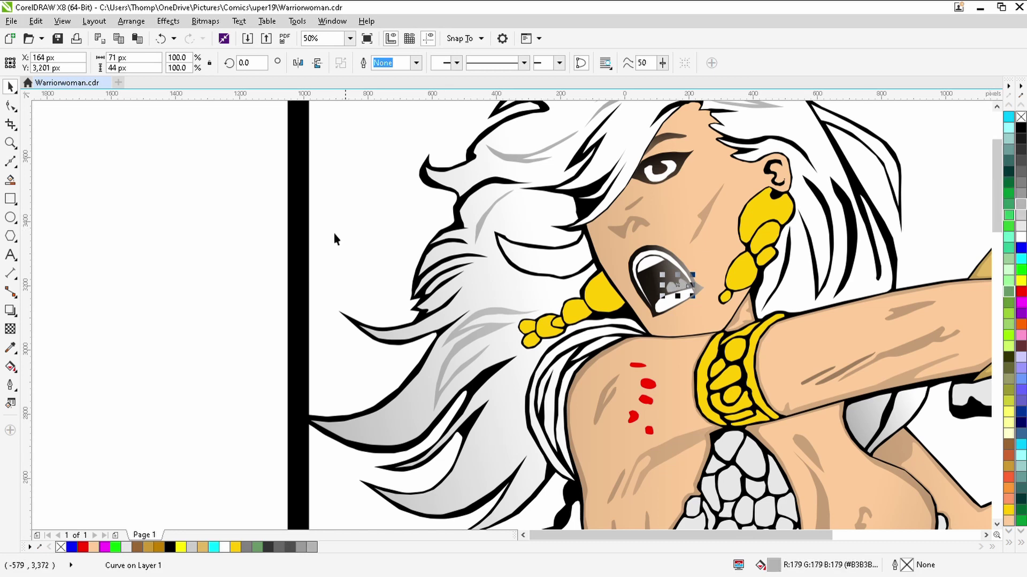
left_click(395, 215)
scroll(395, 215, "down", 1)
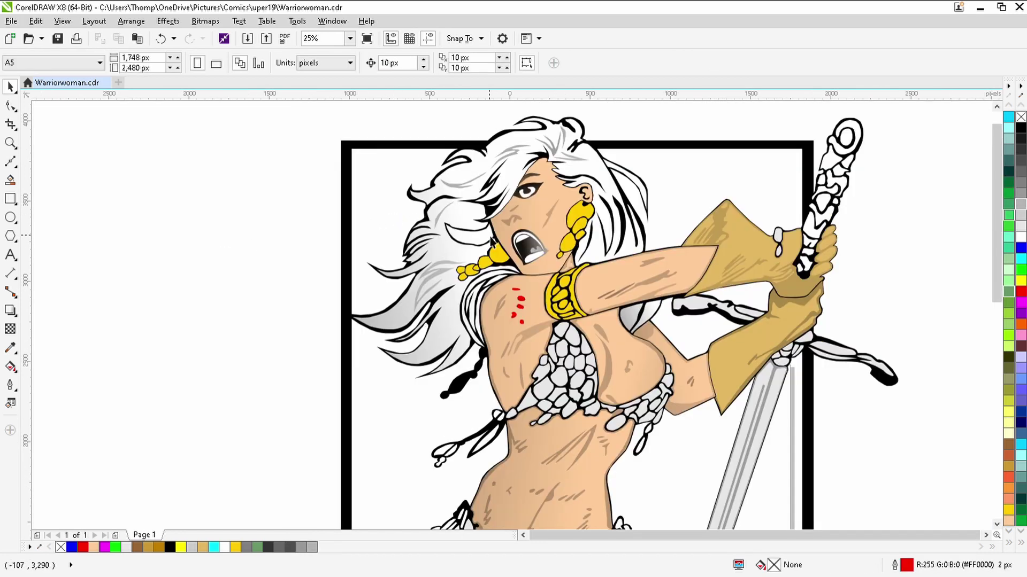
Apply linear gradient transparencies to the yellow beads of the earring hanging below the visible ear
left_click(10, 328)
scroll(597, 188, "up", 1)
left_click(562, 227)
left_click_drag(558, 241, 613, 315)
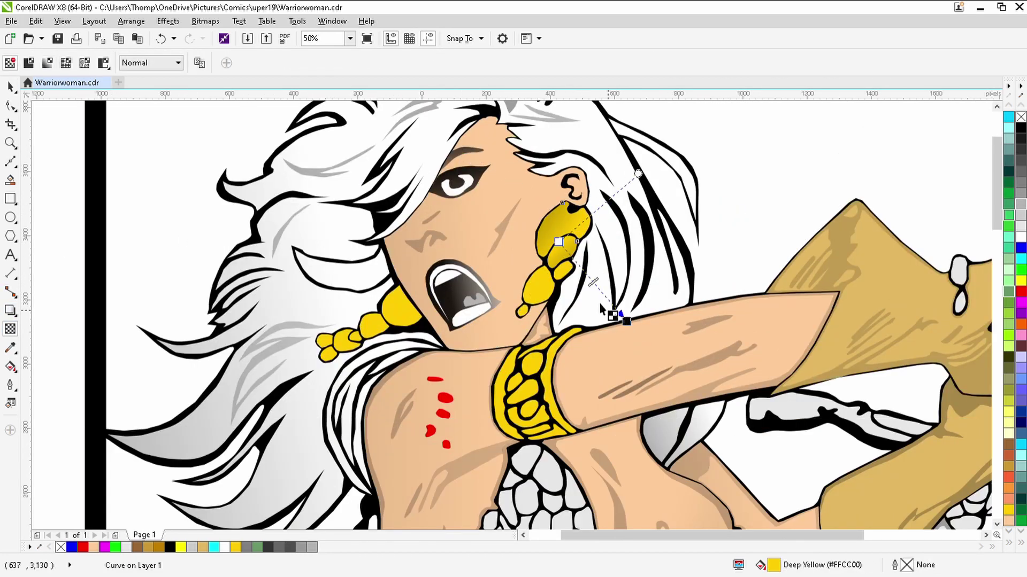
left_click_drag(572, 214, 523, 316)
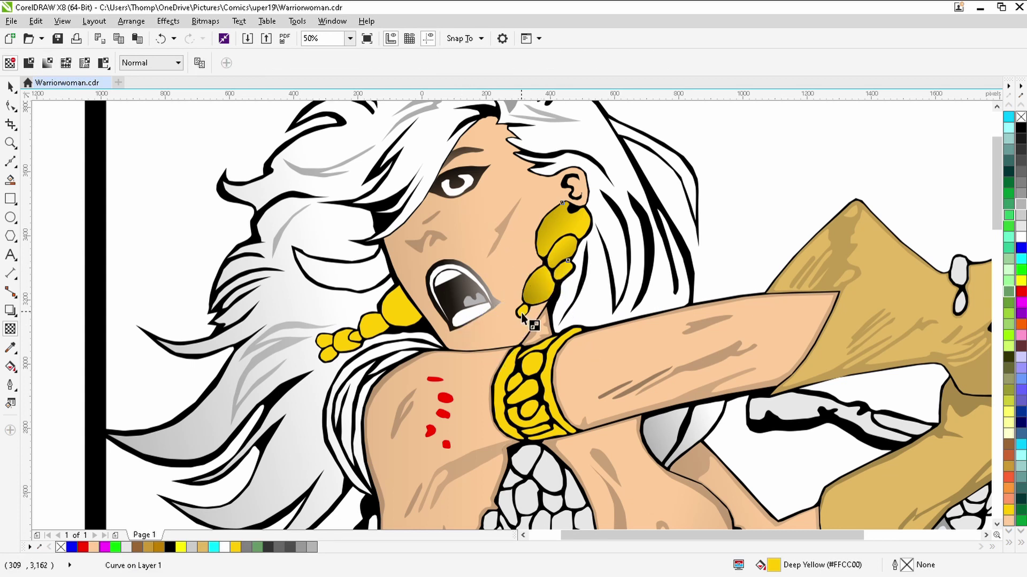
Shade the yellow beads of the other earring, beside the jaw and hair, with linear gradient transparencies
left_click(406, 305)
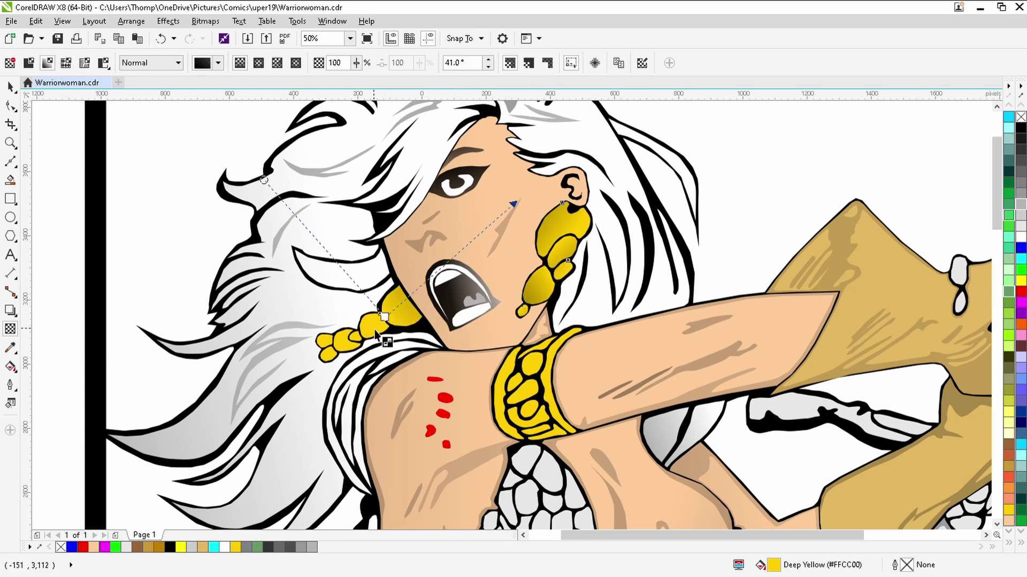
left_click_drag(356, 333, 369, 385)
left_click_drag(325, 333, 357, 303)
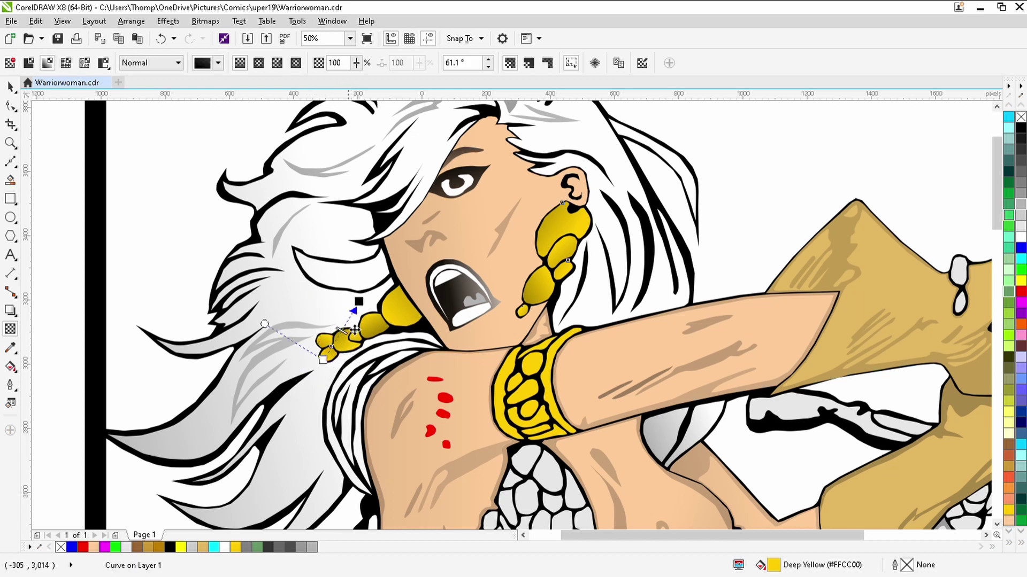
Add linear gradient transparencies to the yellow segments of the upper armband
left_click_drag(503, 380, 535, 373)
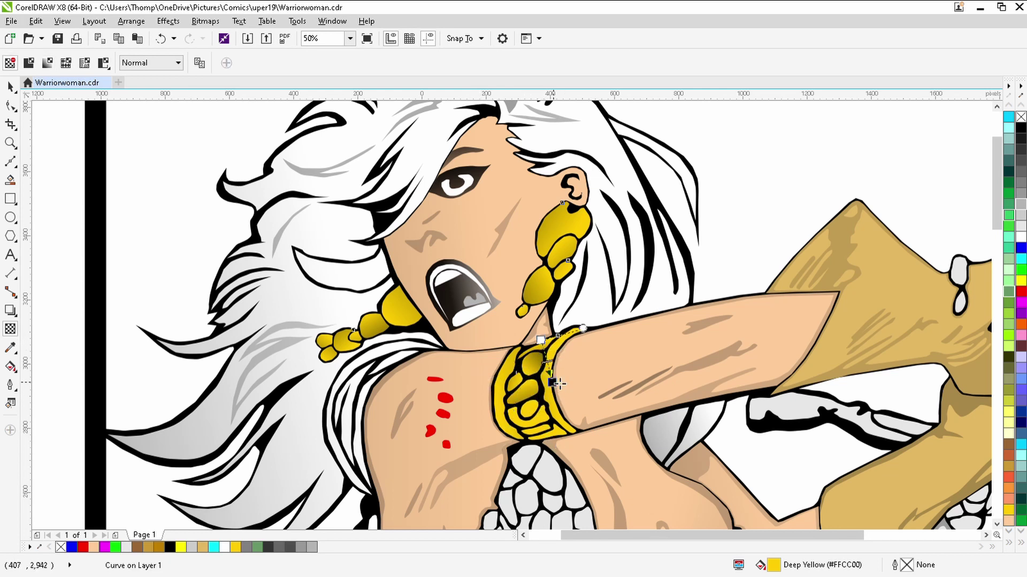
left_click(526, 403)
left_click_drag(529, 423, 561, 434)
Apply linear gradient transparencies to the tan fills of both gloves
left_click(880, 304)
scroll(690, 326, "down", 2)
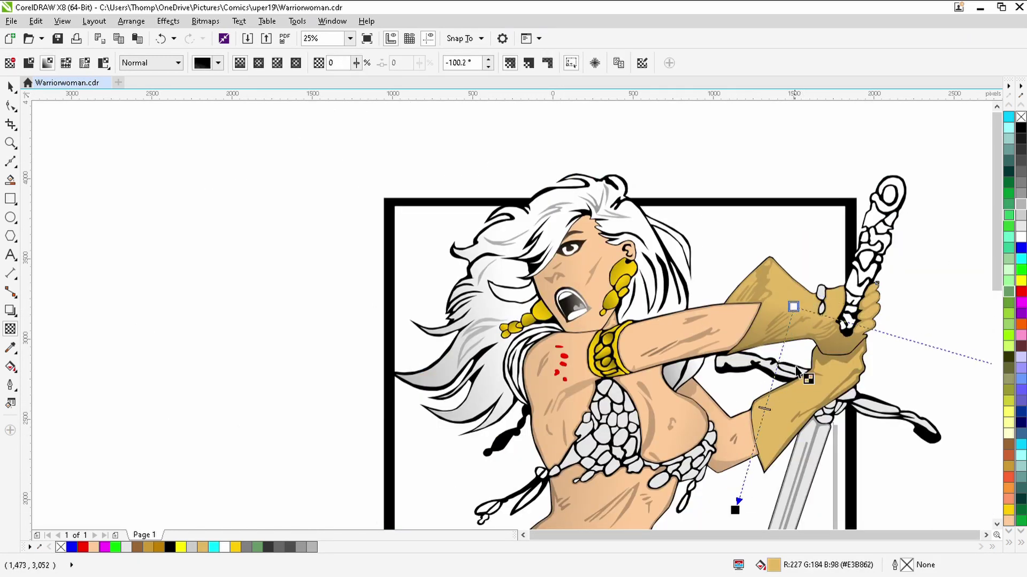
left_click(787, 397)
left_click(717, 224)
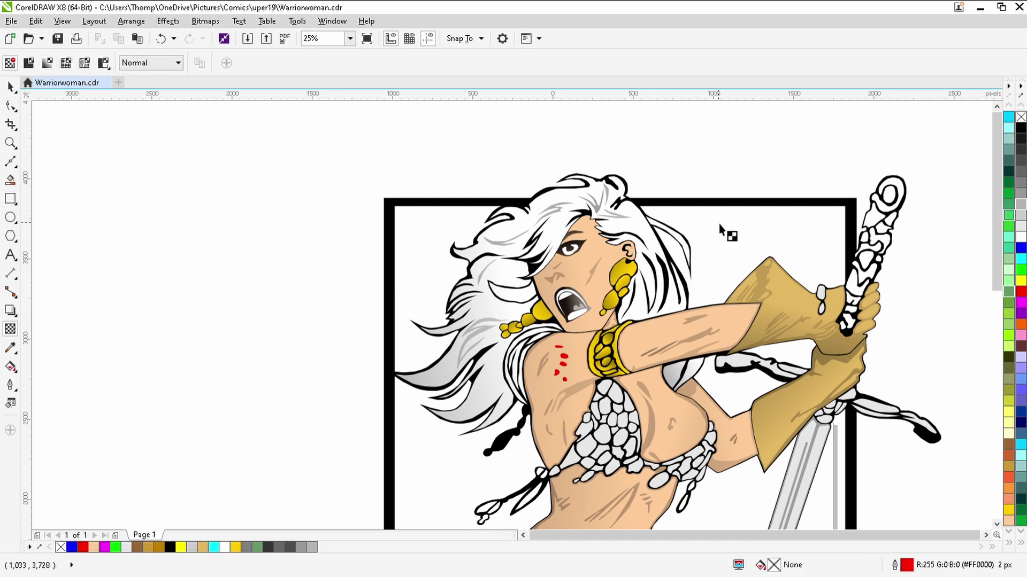
Shade the upper and left-hand grey stones of the bikini top's near cup with individual linear gradient transparencies
scroll(718, 225, "down", 2)
scroll(622, 309, "up", 2)
scroll(622, 309, "up", 1)
left_click(645, 317)
left_click_drag(631, 305, 657, 304)
left_click_drag(673, 342, 634, 283)
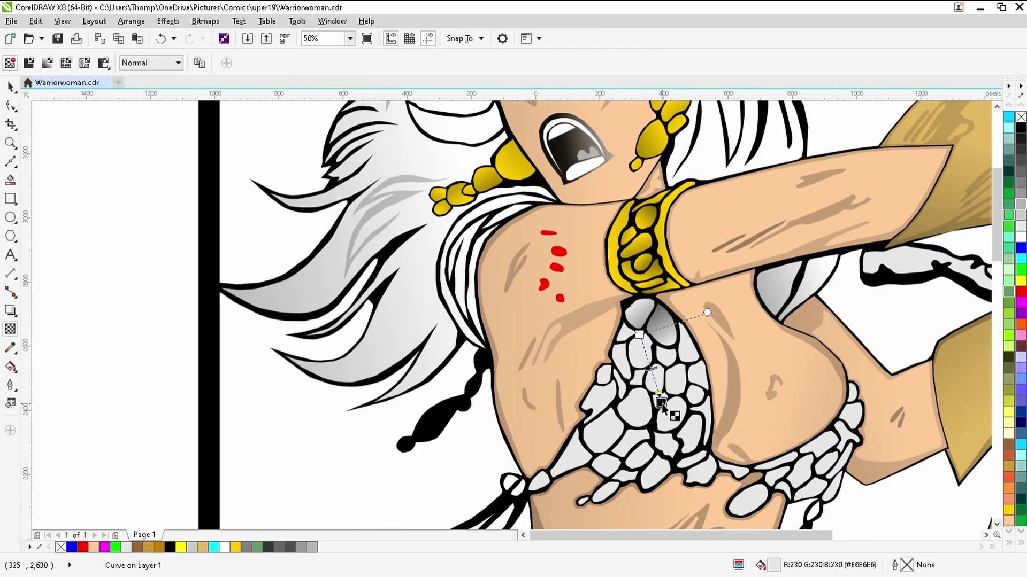
left_click_drag(623, 322, 614, 447)
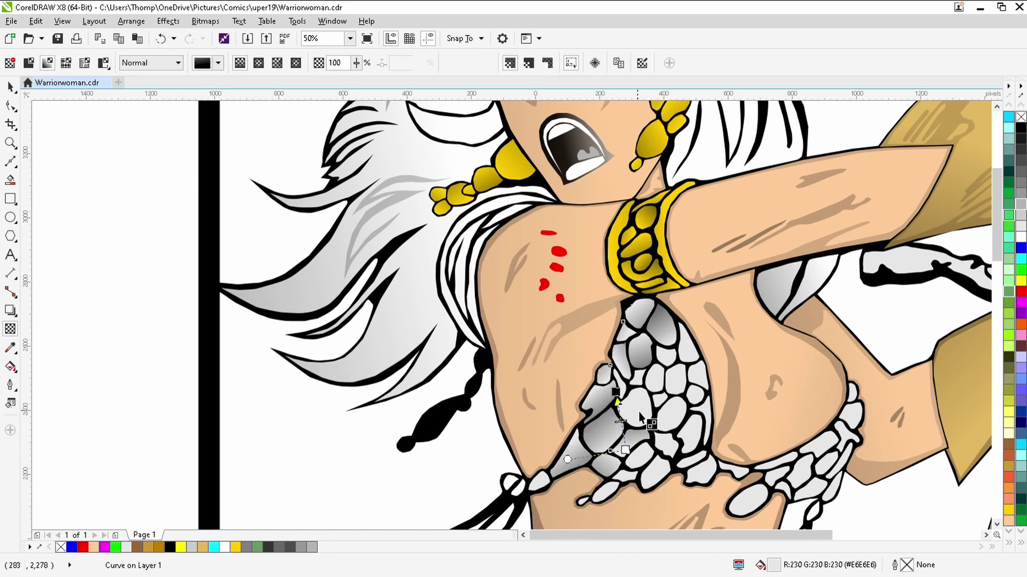
Shade the central and inner-edge grey stones of the bikini top's near cup with individual linear gradient transparencies
left_click_drag(655, 397, 644, 388)
left_click(644, 384)
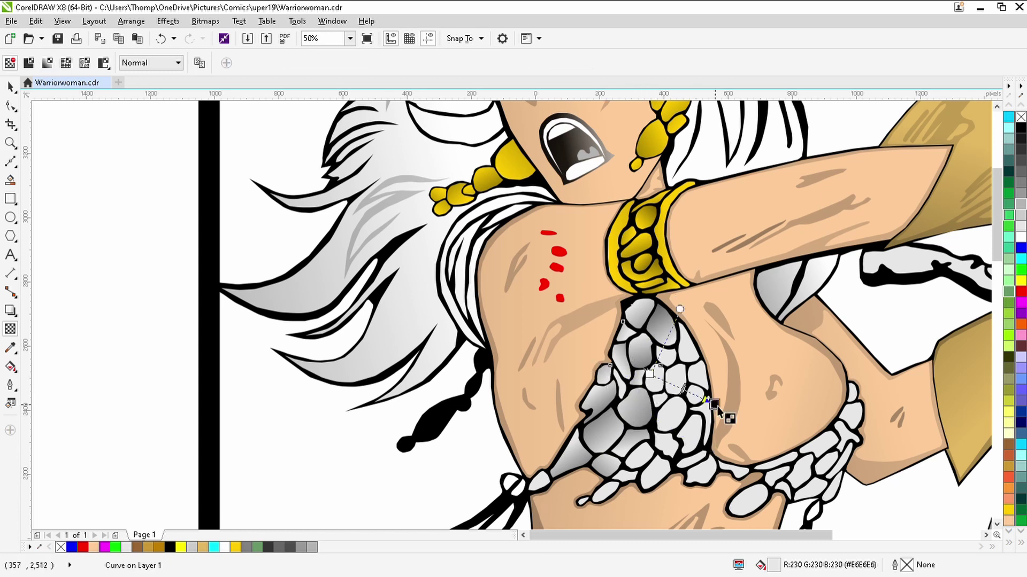
left_click(683, 414)
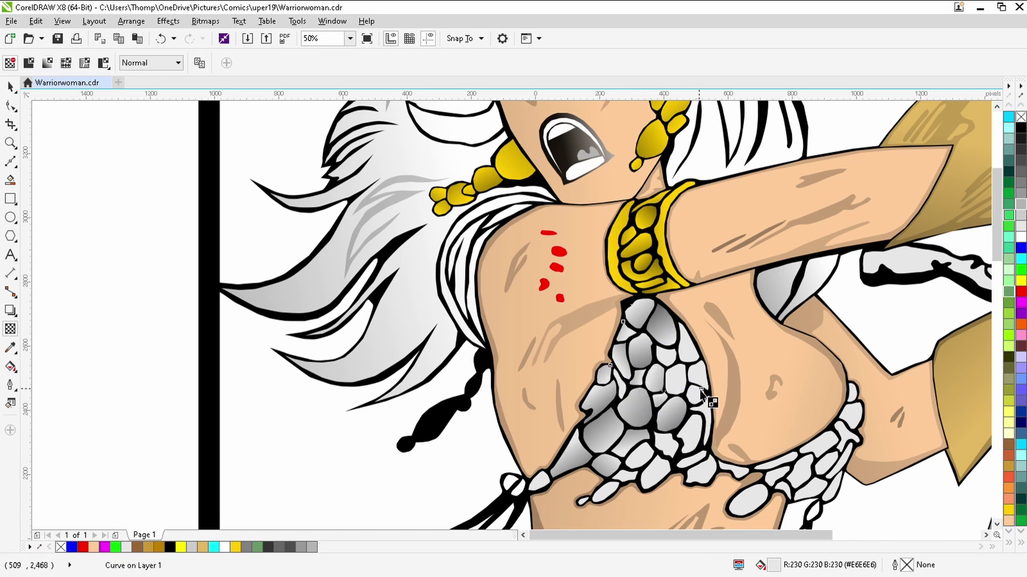
left_click(615, 375)
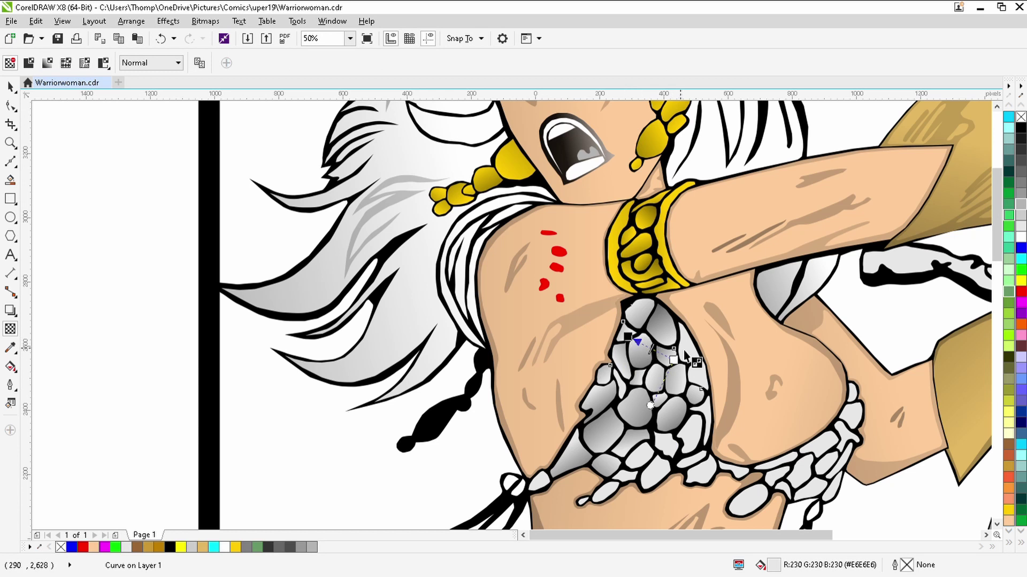
left_click(709, 420)
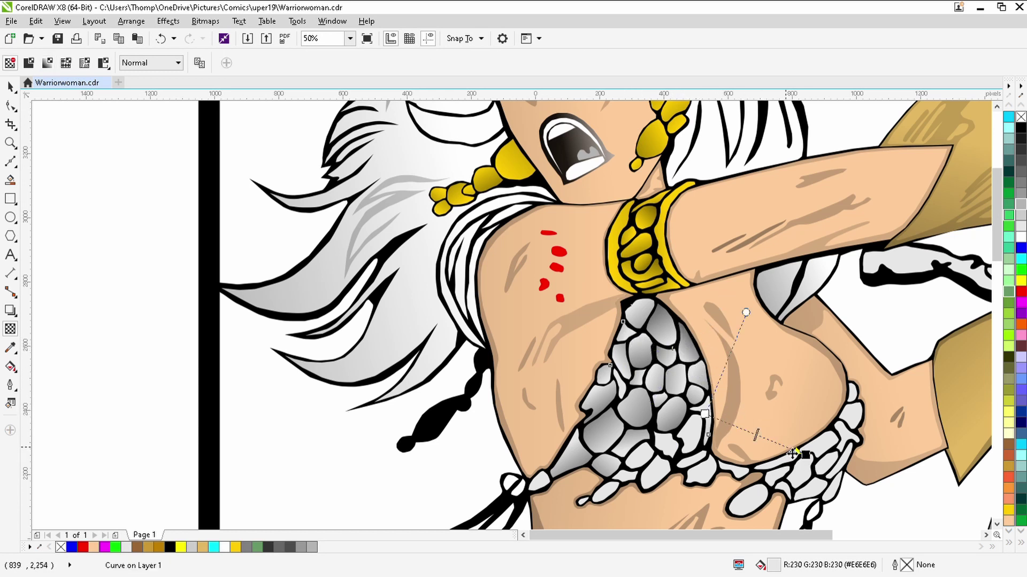
Add linear gradient transparencies to the grey stones along the near cup's lower edge
left_click(641, 441)
left_click(600, 461)
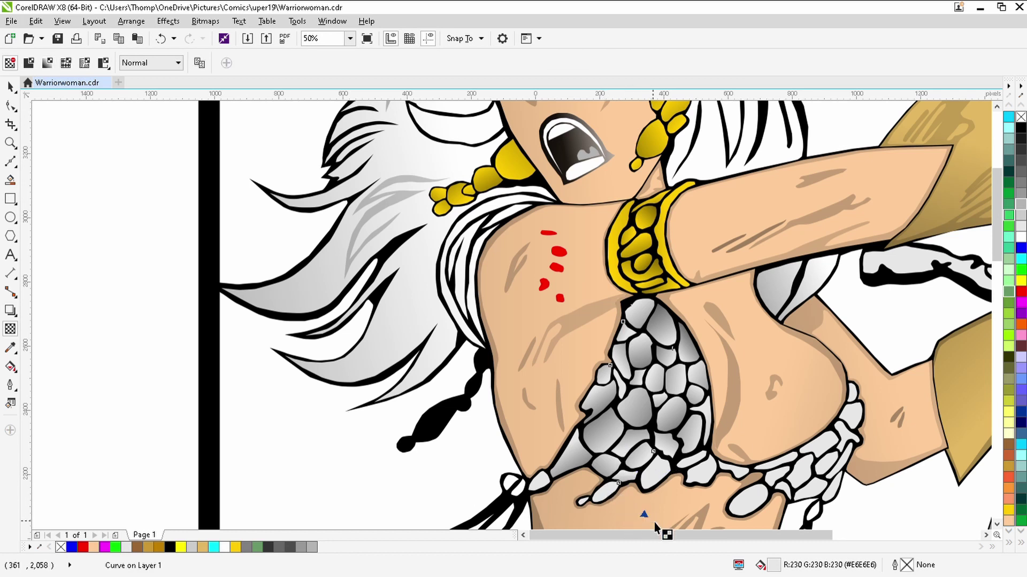
left_click(651, 472)
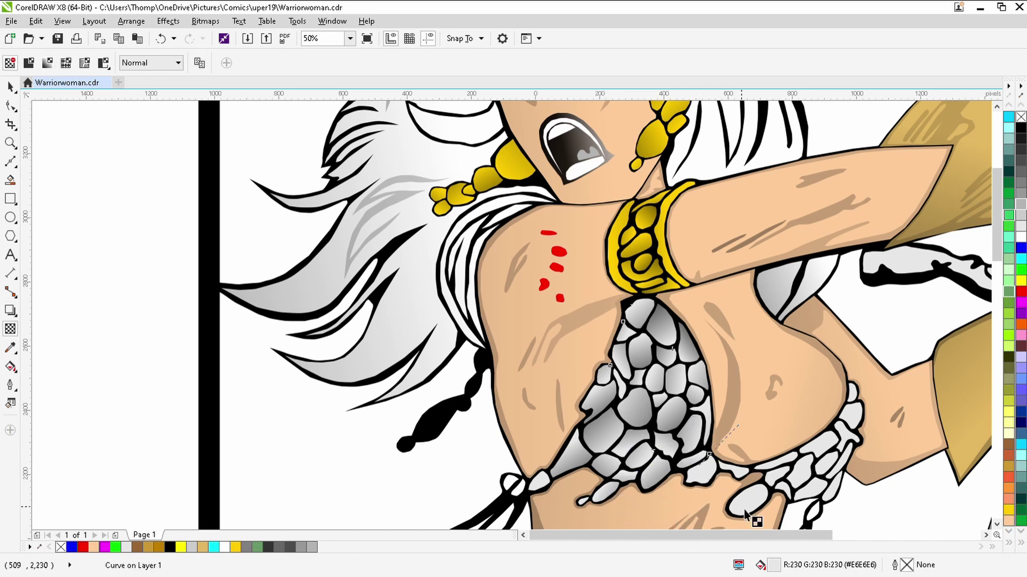
Shade the stones joining the cups and under the far breast with linear gradient transparencies, undoing the stray gradient on the black linework
left_click(763, 459)
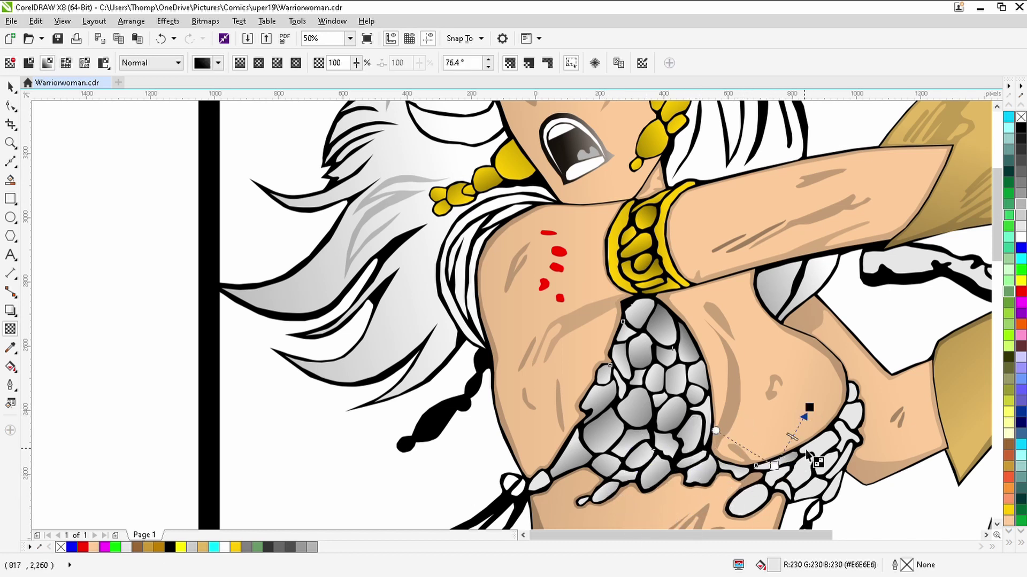
left_click(782, 480)
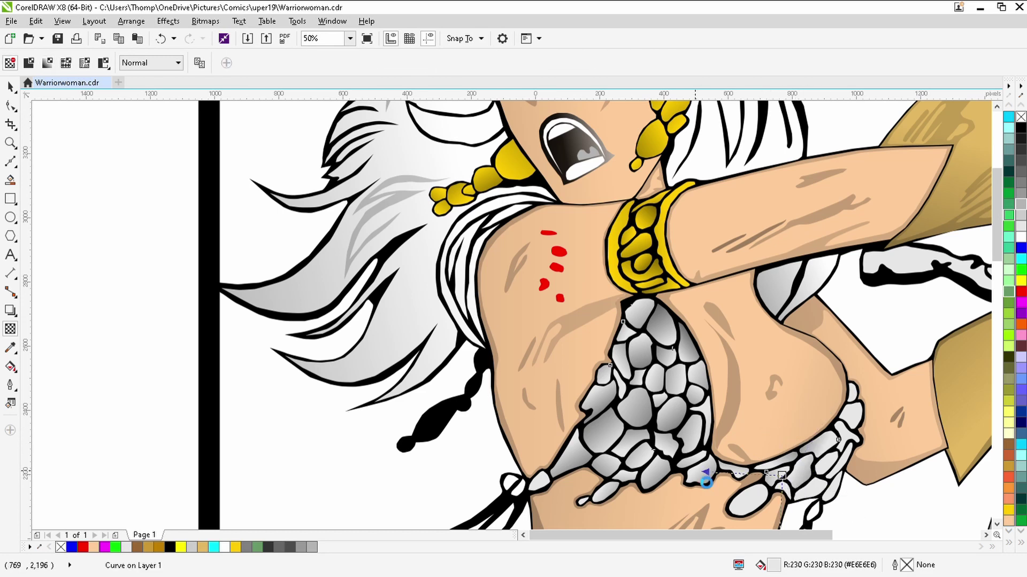
left_click(805, 501)
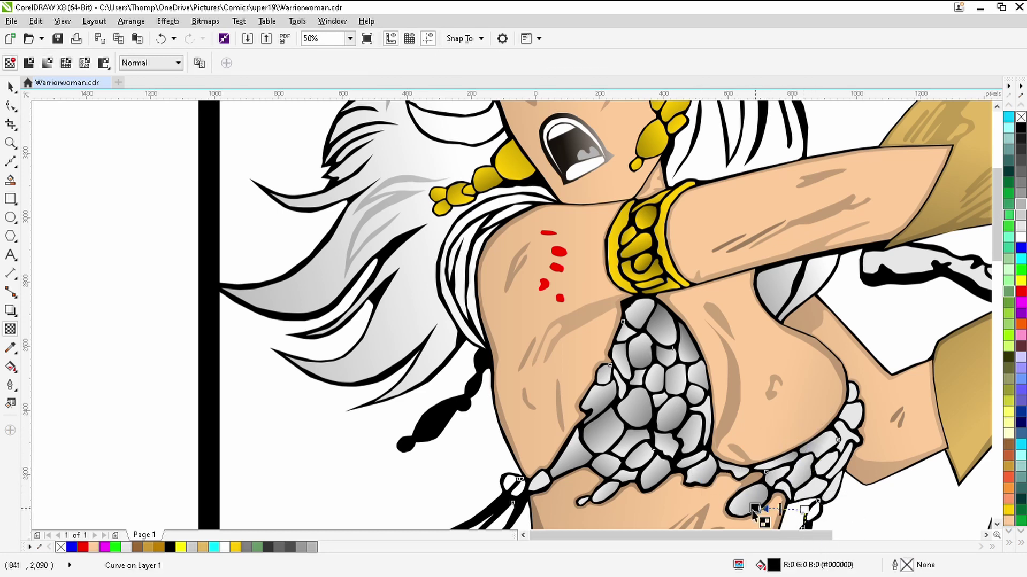
left_click_drag(793, 516, 817, 505)
left_click(162, 42)
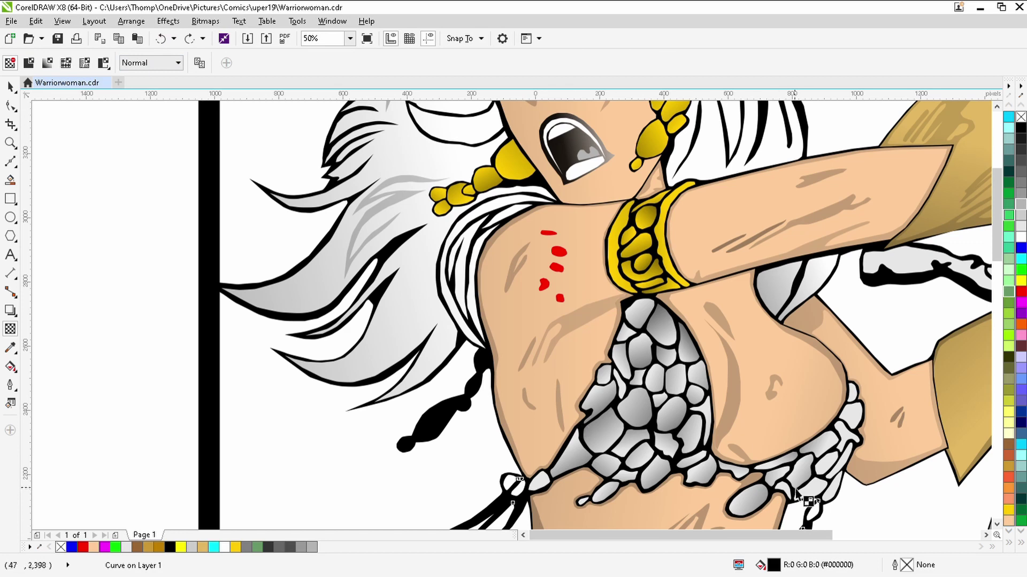
Apply linear gradient transparencies to the remaining unshaded stones at the outer and lower edges of the bikini top's far cup
scroll(809, 491, "up", 2)
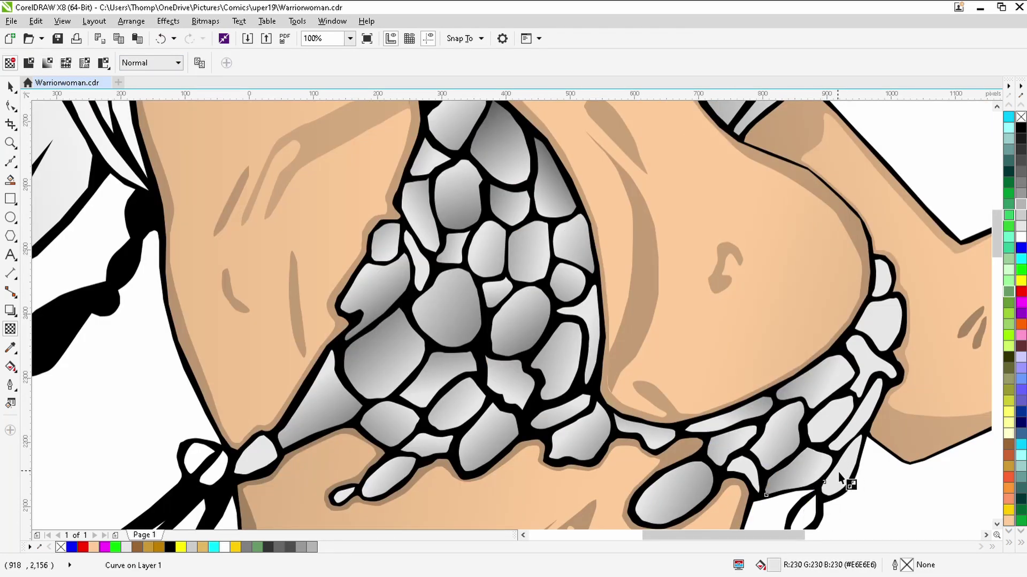
left_click_drag(878, 383, 854, 432)
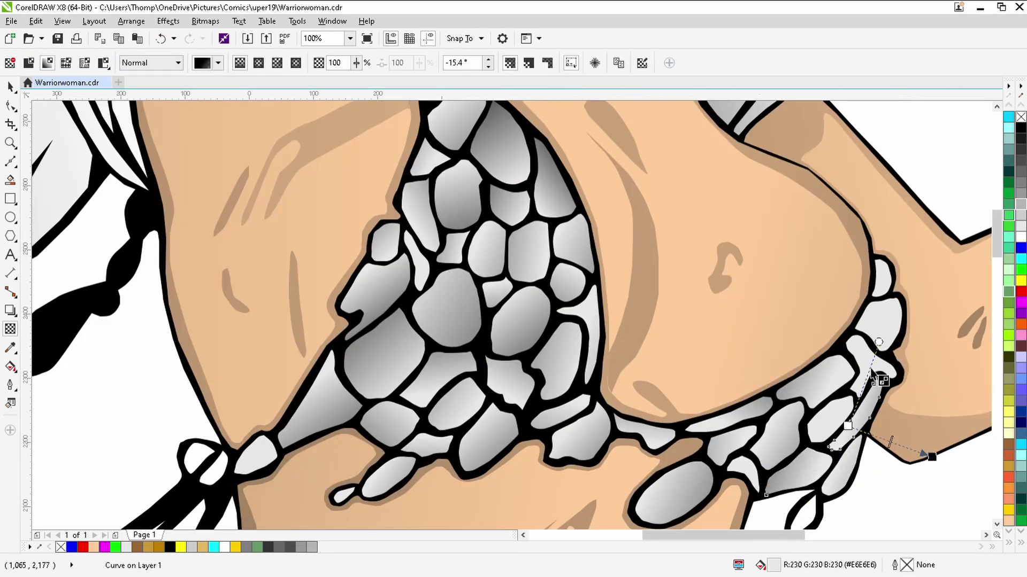
left_click_drag(870, 336, 911, 315)
left_click(925, 318)
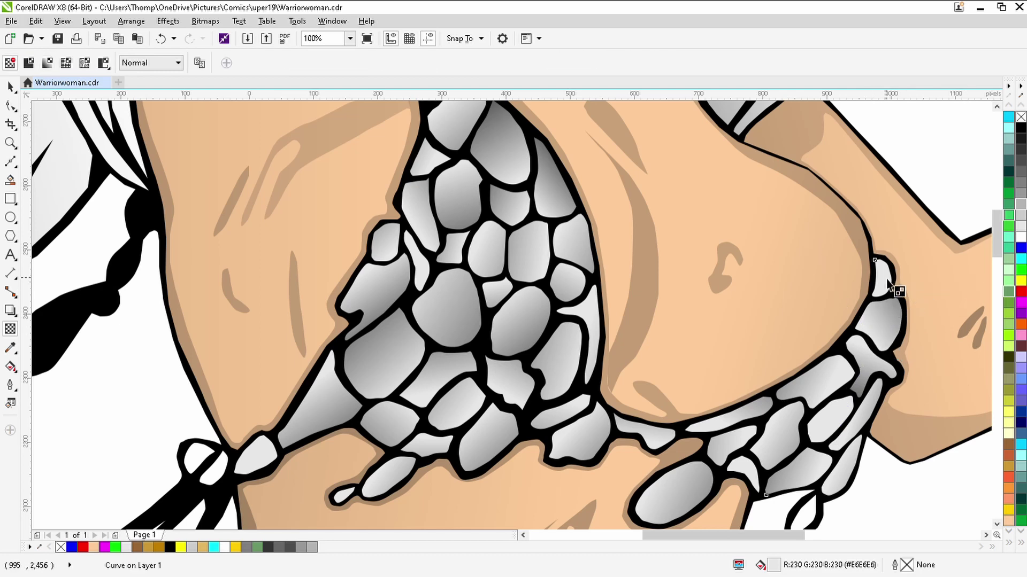
left_click(765, 434)
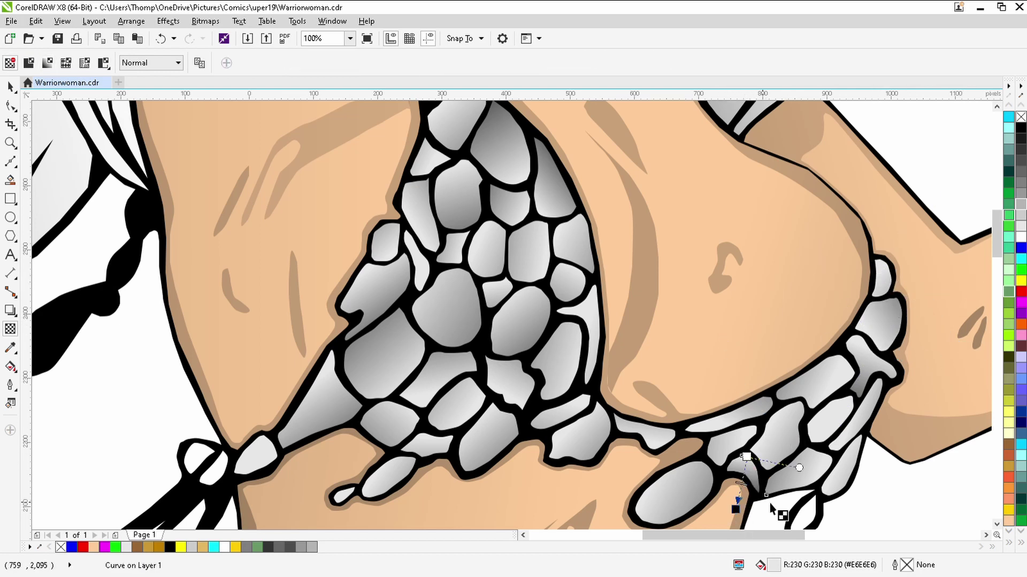
Shade the grey beads of the tassel hanging from the thigh band across the panel border with linear gradient transparencies
scroll(737, 484, "down", 3)
scroll(795, 346, "down", 4)
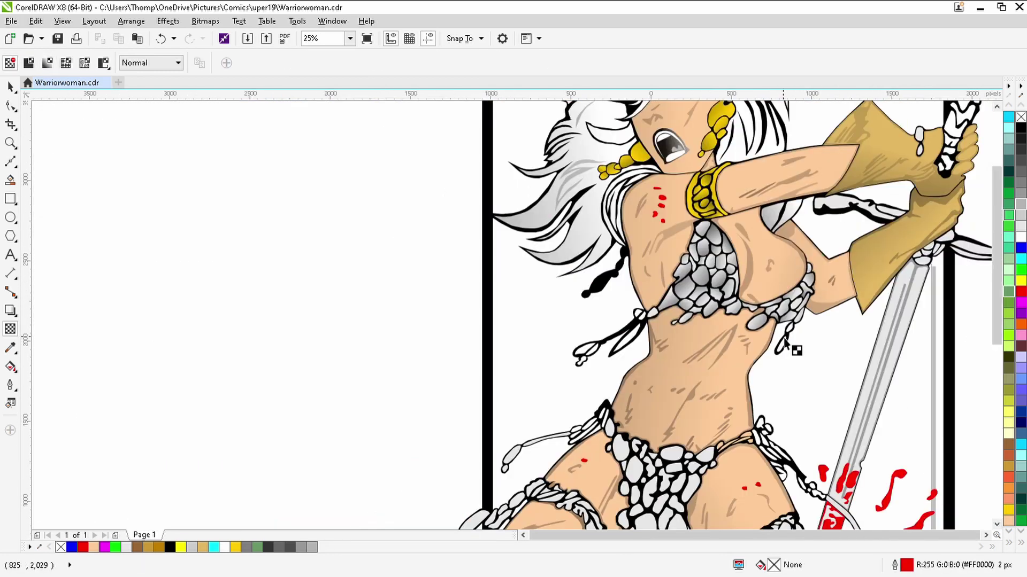
scroll(601, 383, "up", 3)
scroll(565, 381, "up", 1)
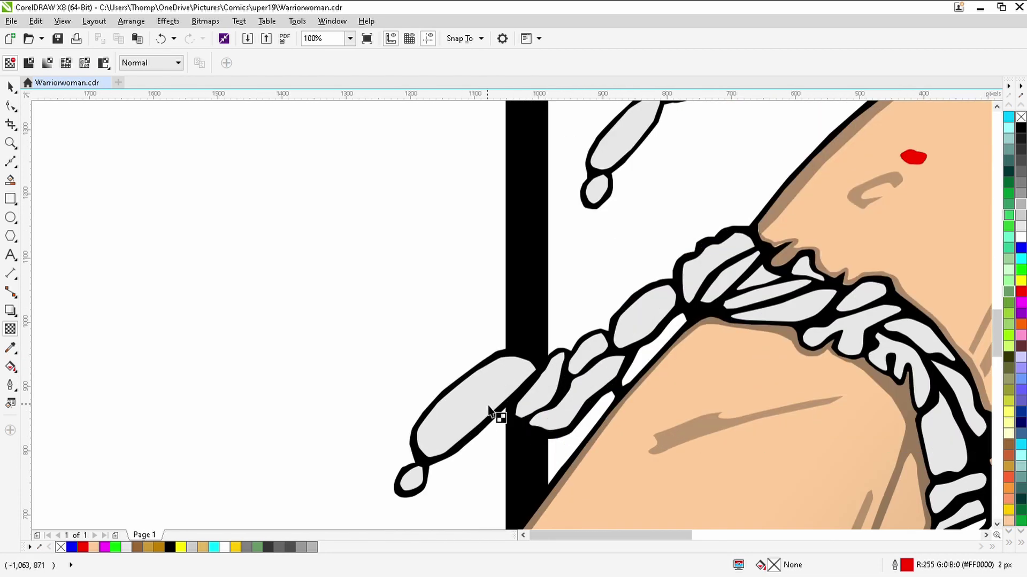
left_click(493, 412)
left_click_drag(311, 292, 469, 522)
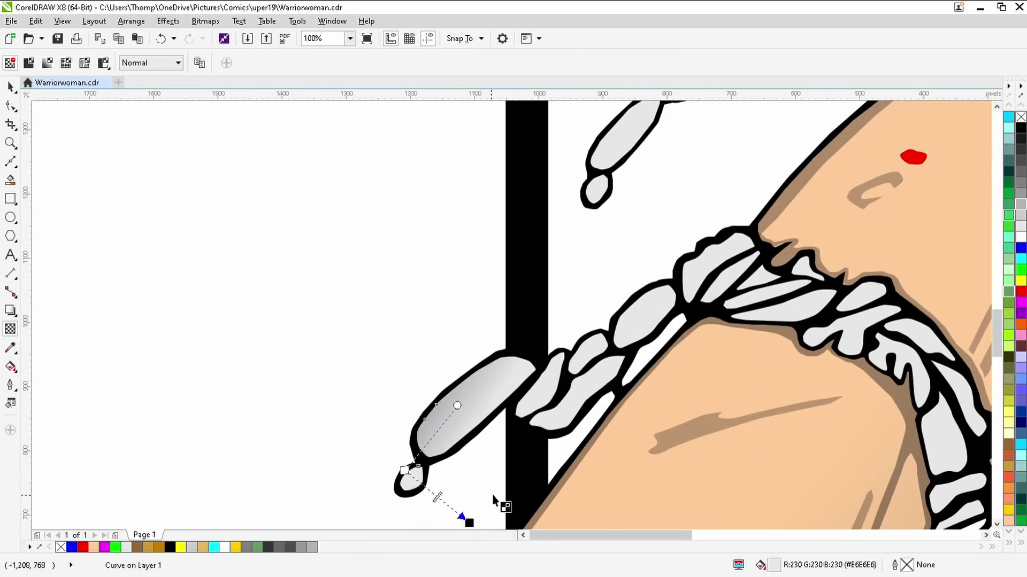
left_click(544, 390)
left_click_drag(591, 357, 583, 403)
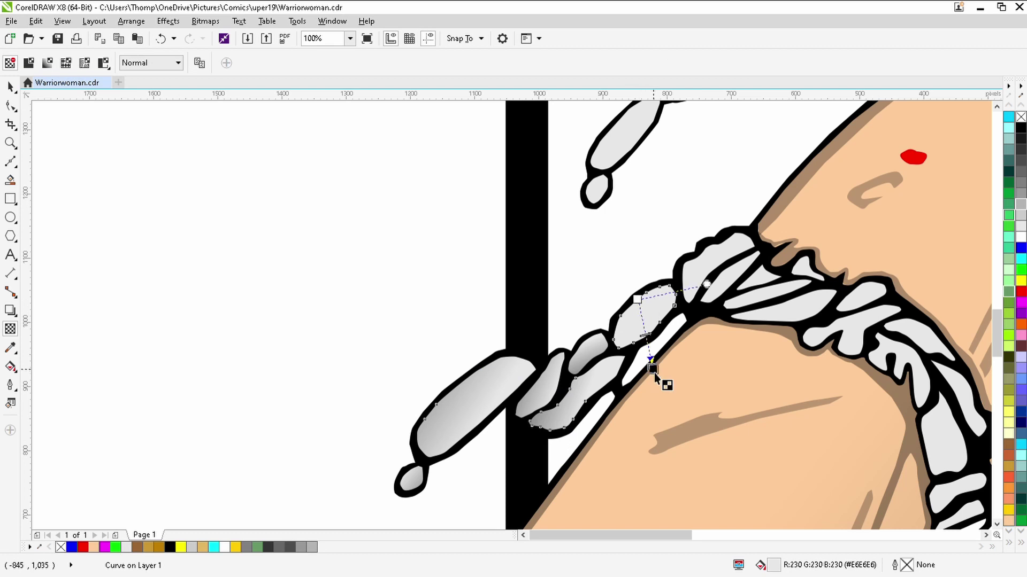
Add linear gradient transparencies to the twisted grey segments of the thigh band running across the top of the leg
left_click_drag(715, 264, 591, 244)
left_click_drag(749, 291, 825, 350)
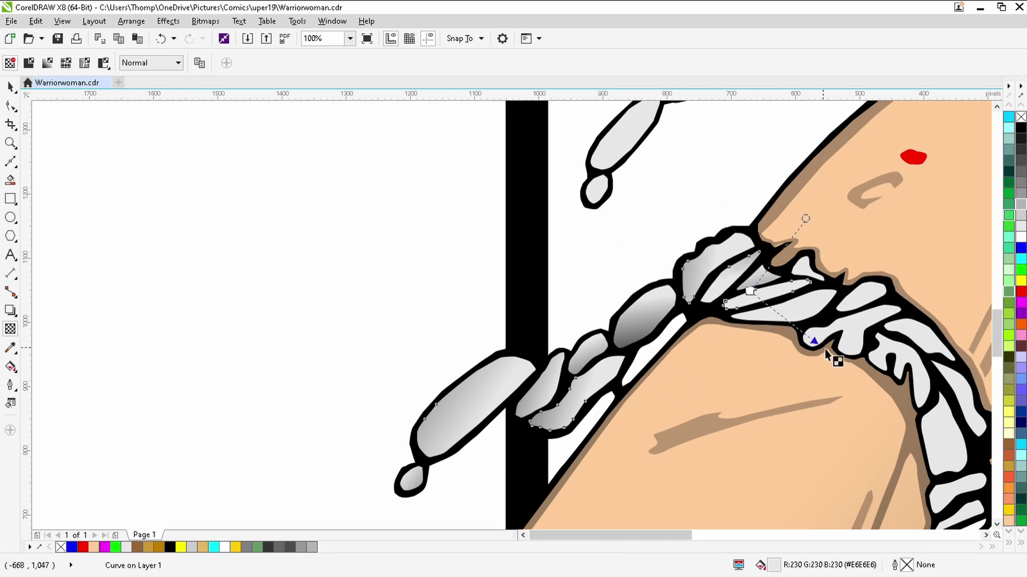
left_click(796, 273)
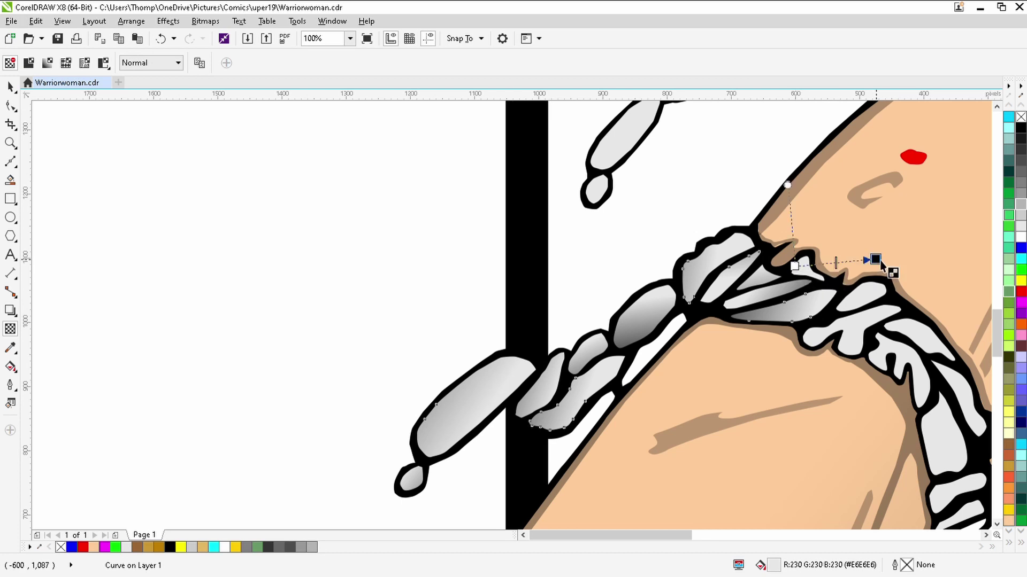
left_click(848, 339)
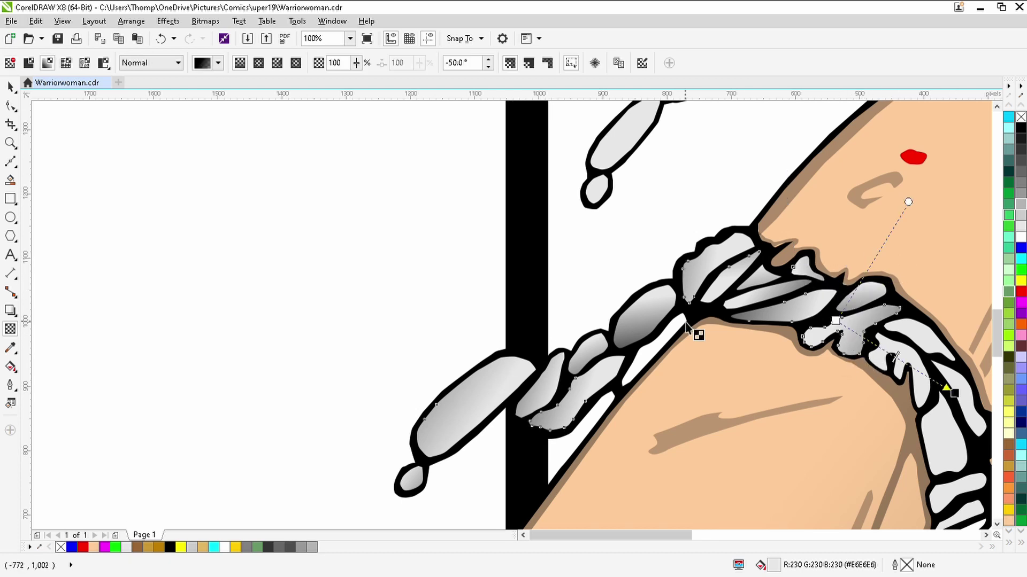
scroll(686, 323, "down", 1)
left_click(805, 338)
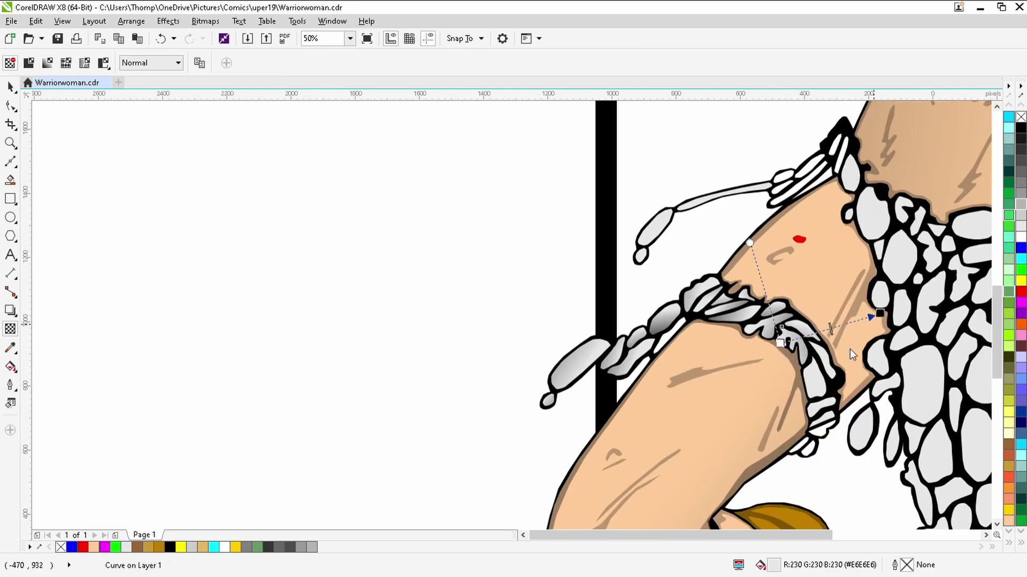
Shade the lower grey segments of the thigh band, behind the leg, with linear gradient transparencies
left_click(826, 405)
left_click(828, 411)
left_click(830, 421)
left_click(832, 449)
Apply linear gradient transparencies to the beads hanging beside the loincloth and the large stones along its outer edge up to the hip
left_click(859, 449)
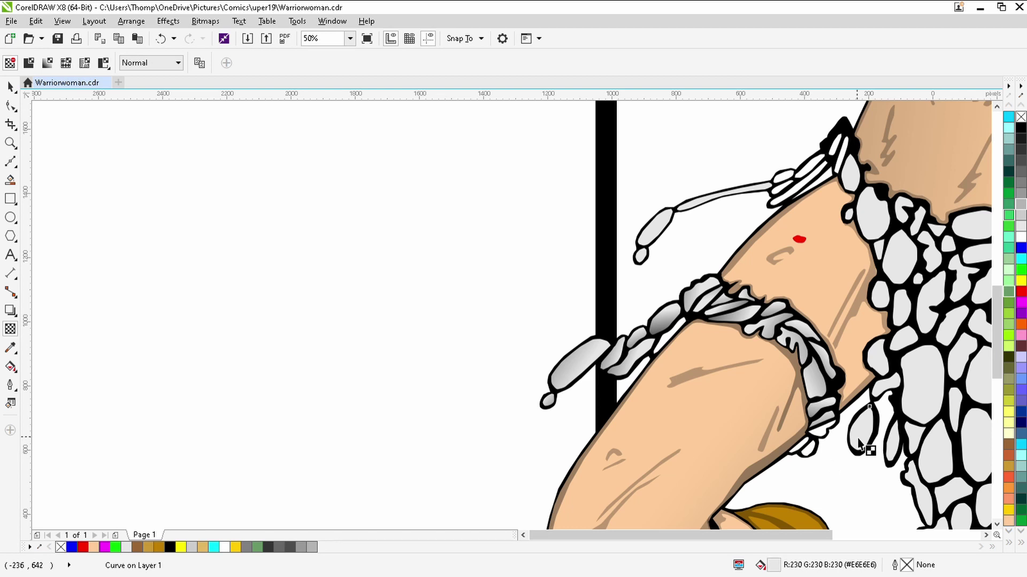
left_click(907, 439)
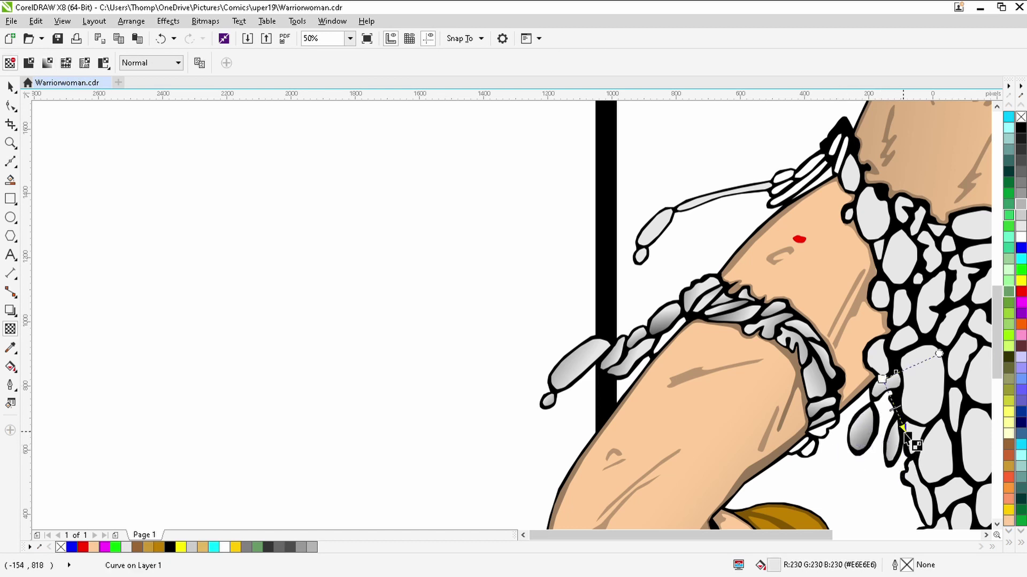
left_click_drag(896, 306, 959, 330)
left_click(888, 303)
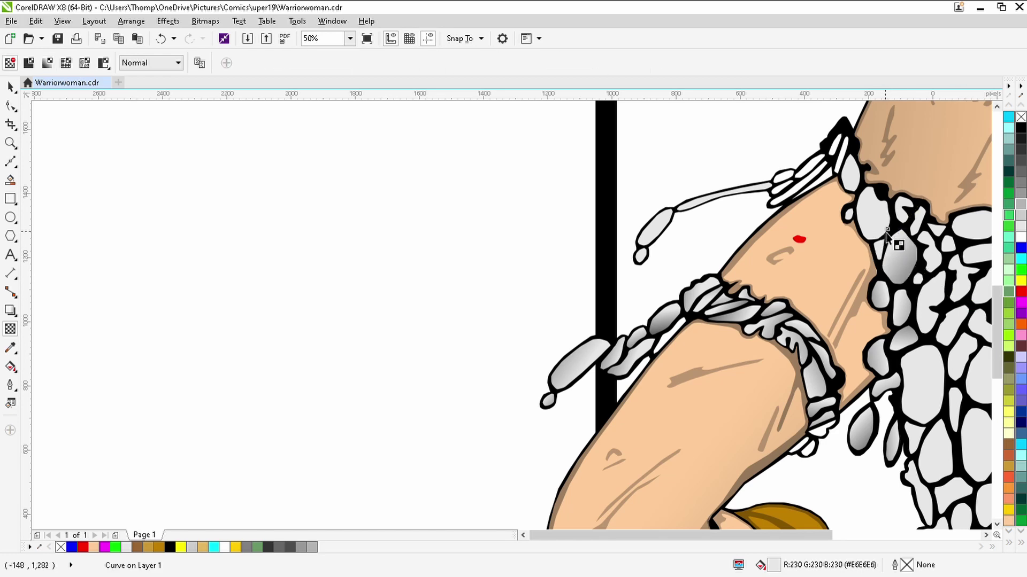
left_click(844, 201)
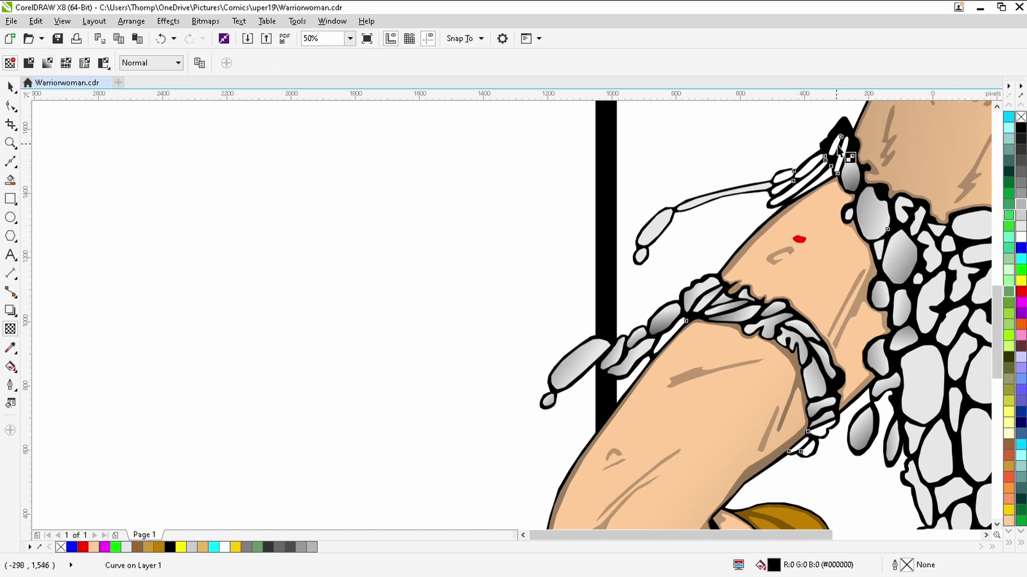
scroll(849, 168, "up", 4)
scroll(802, 185, "down", 4)
scroll(831, 182, "up", 2)
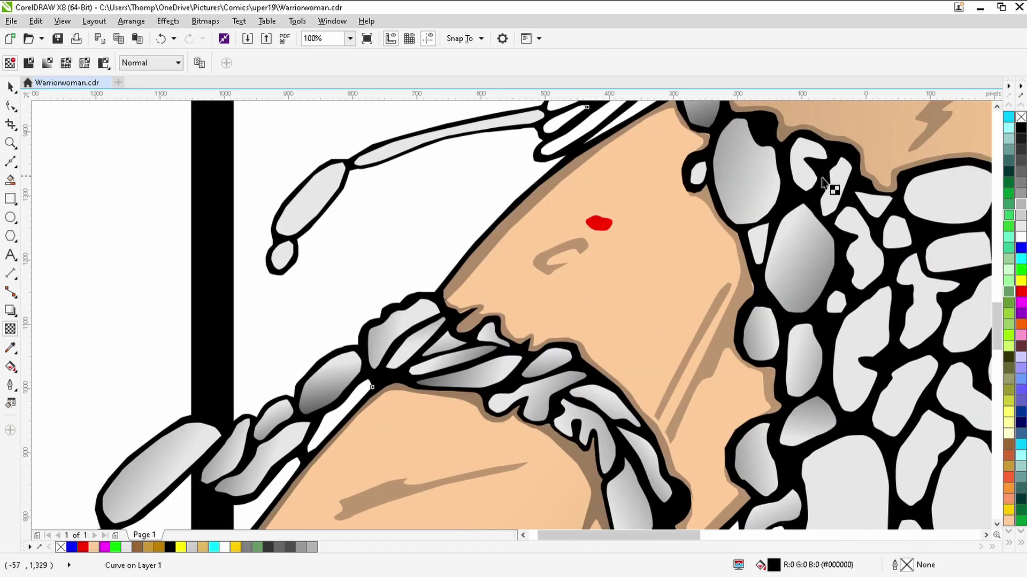
Shade the small and irregular stones in the loincloth's upper section and the large stone below the navel with linear gradient transparencies
left_click(762, 245)
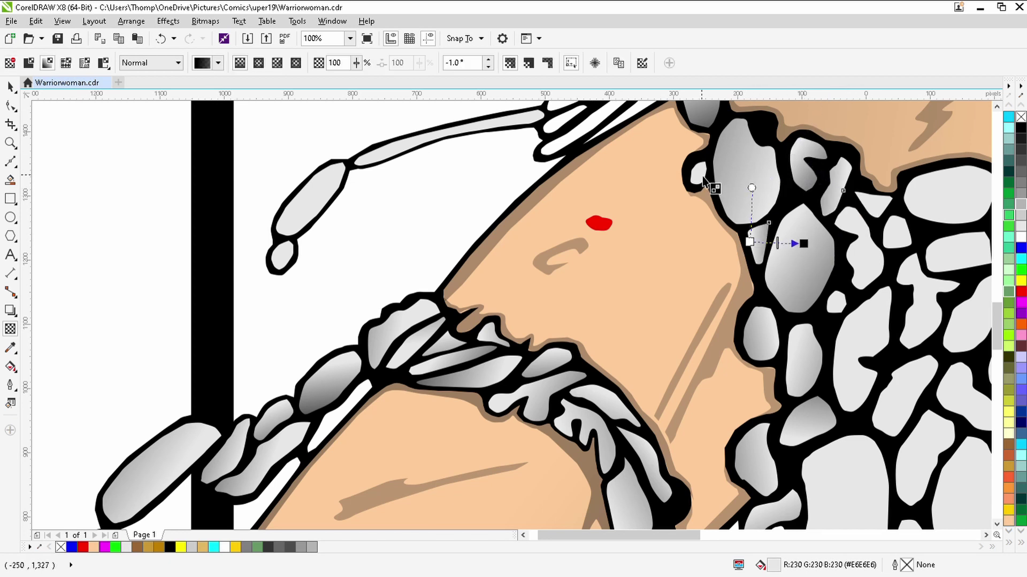
left_click(874, 238)
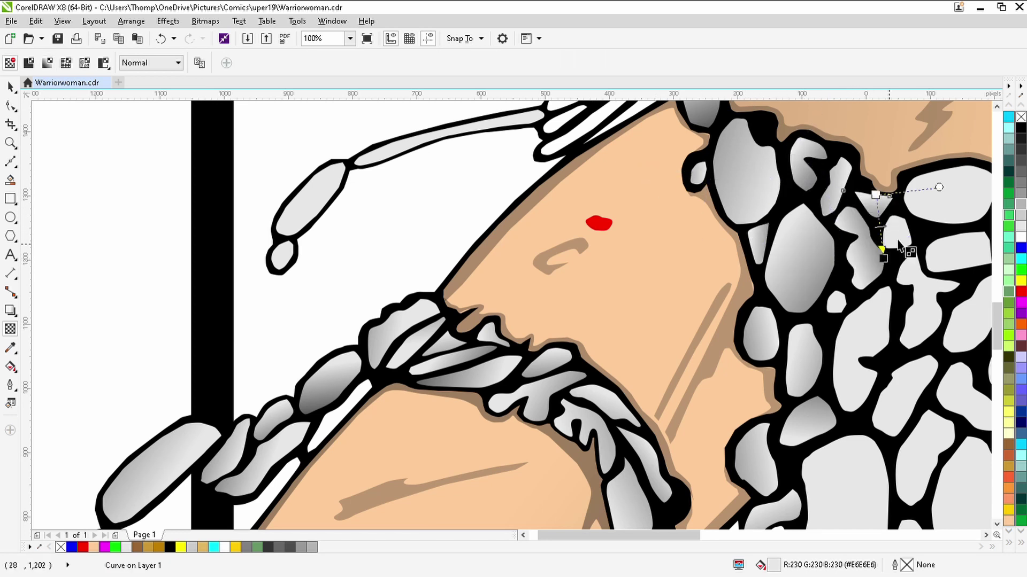
left_click(918, 321)
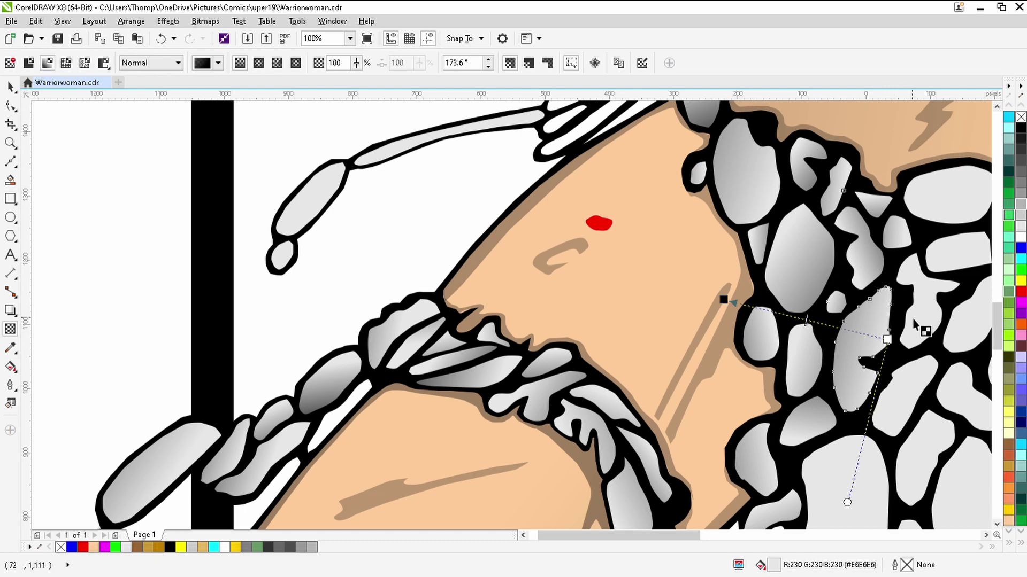
left_click(952, 218)
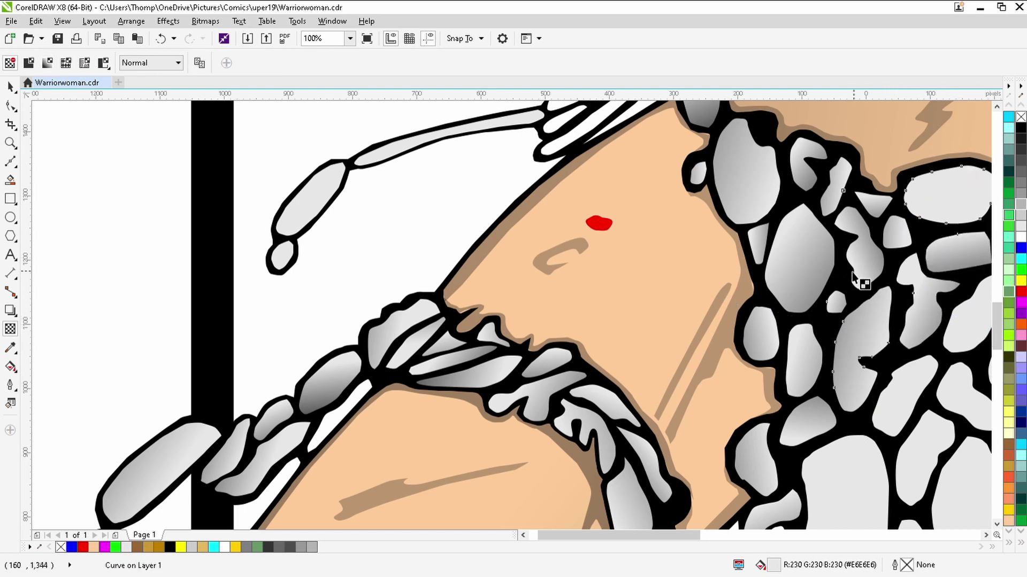
left_click(783, 270)
Add linear gradient transparencies to the waistband stones on the far-hip side of the loincloth
scroll(783, 272, "down", 2)
scroll(898, 189, "up", 2)
left_click(900, 190)
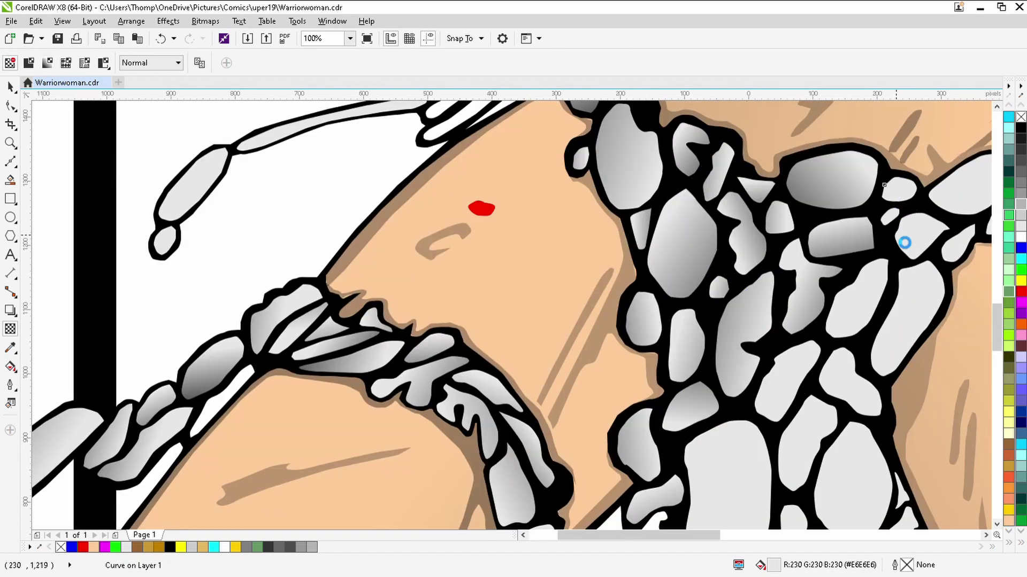
left_click(907, 230)
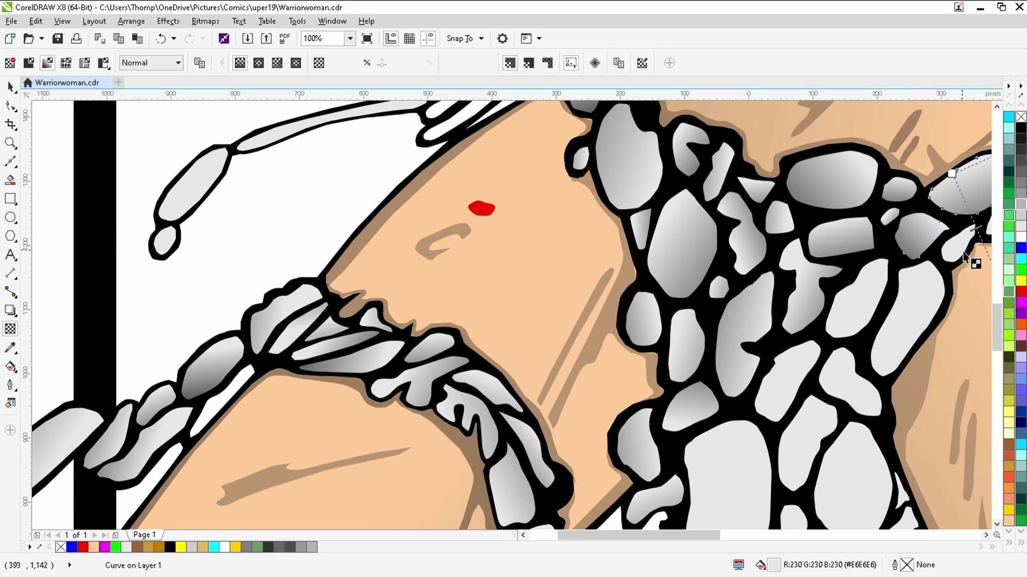
Shade the elongated stones in the middle of the loincloth with individual linear gradient transparencies
left_click(905, 300)
left_click_drag(905, 300, 791, 271)
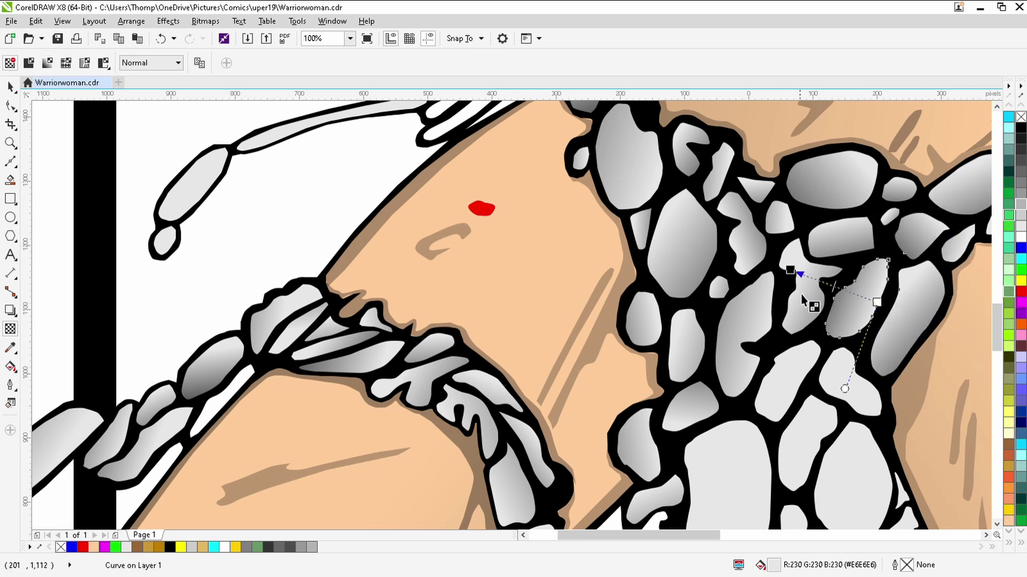
left_click(772, 380)
left_click_drag(772, 379, 856, 439)
left_click_drag(857, 375, 802, 432)
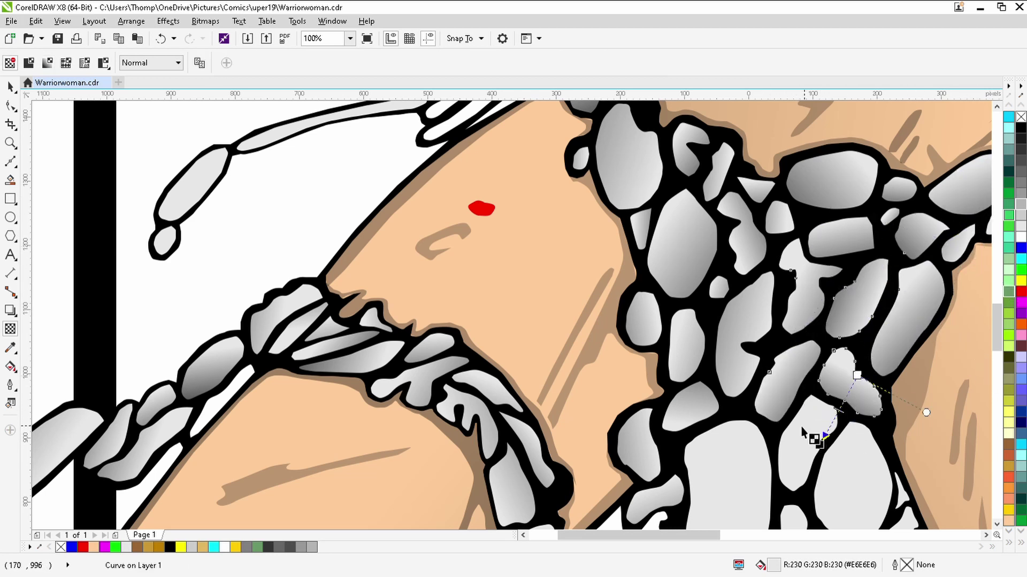
Shade the large oval stones and the narrow stone between them in the loincloth's lower half with linear gradient transparencies
scroll(815, 437, "down", 2)
left_click(770, 465)
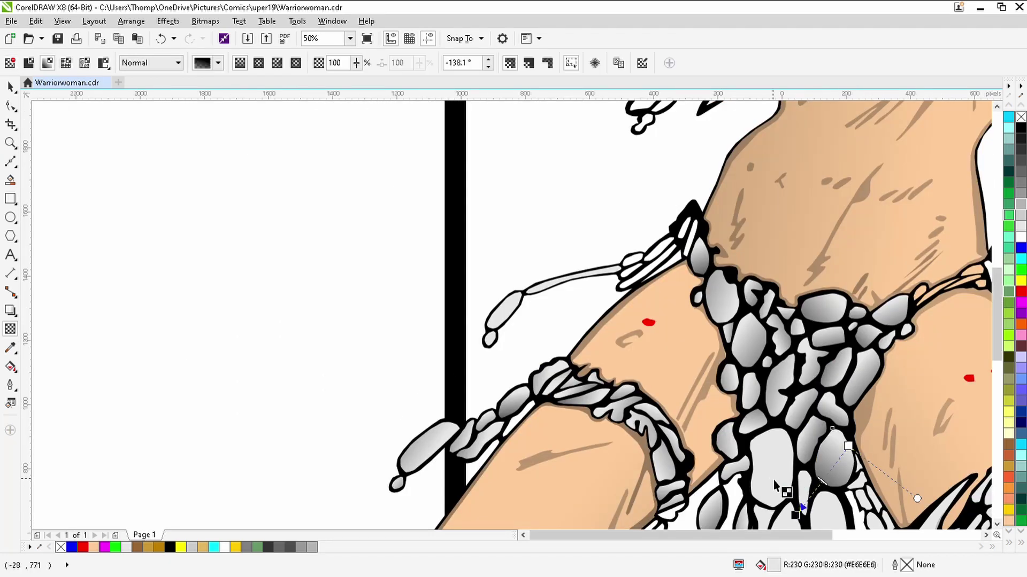
left_click_drag(753, 470, 864, 466)
left_click(804, 471)
scroll(804, 471, "down", 1)
scroll(804, 471, "up", 1)
scroll(850, 487, "up", 2)
Apply linear gradient transparencies to the oval, irregular and edge stones in the loincloth's lower third
left_click(994, 515)
left_click(848, 310)
left_click_drag(797, 298, 592, 298)
left_click(685, 299)
left_click(867, 422)
left_click(834, 466)
left_click_drag(817, 343, 817, 485)
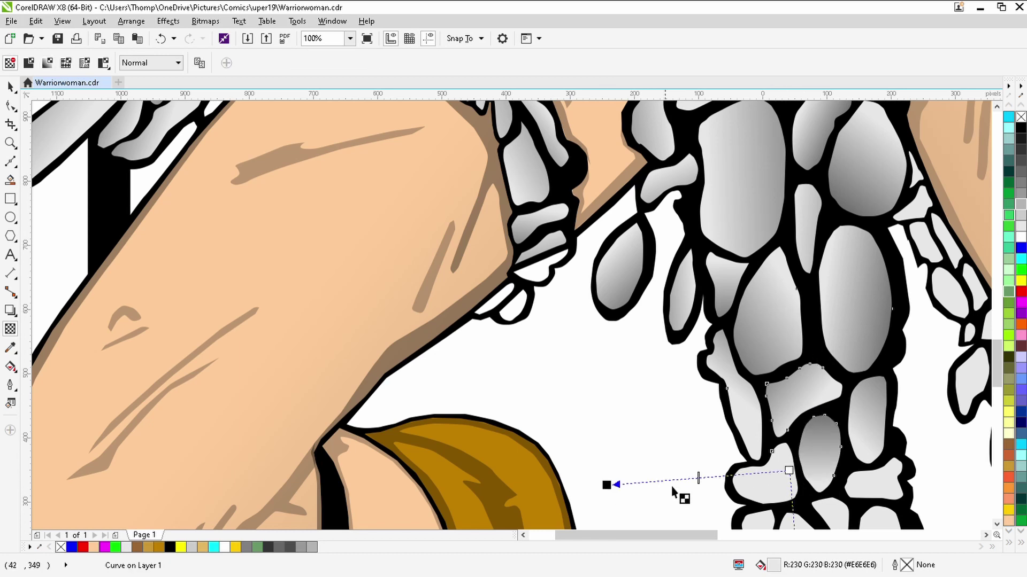
left_click_drag(609, 491, 608, 490)
left_click(751, 428)
Add linear gradient transparencies to the remaining stones along the loincloth's tapering end down to its tip
scroll(909, 479, "down", 3)
left_click(841, 360)
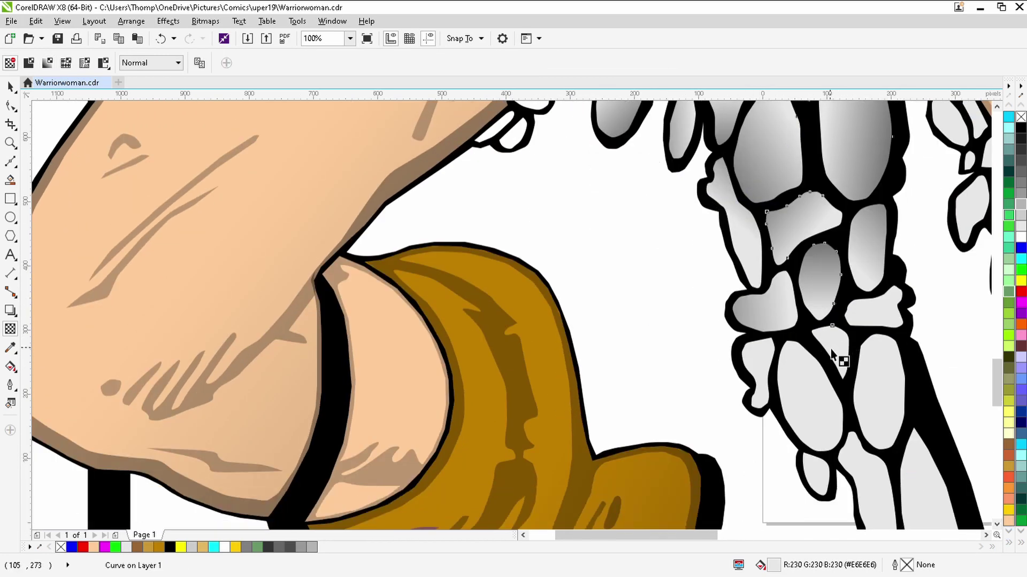
left_click(774, 363)
left_click_drag(791, 359, 832, 451)
left_click(863, 377)
scroll(878, 431, "down", 1)
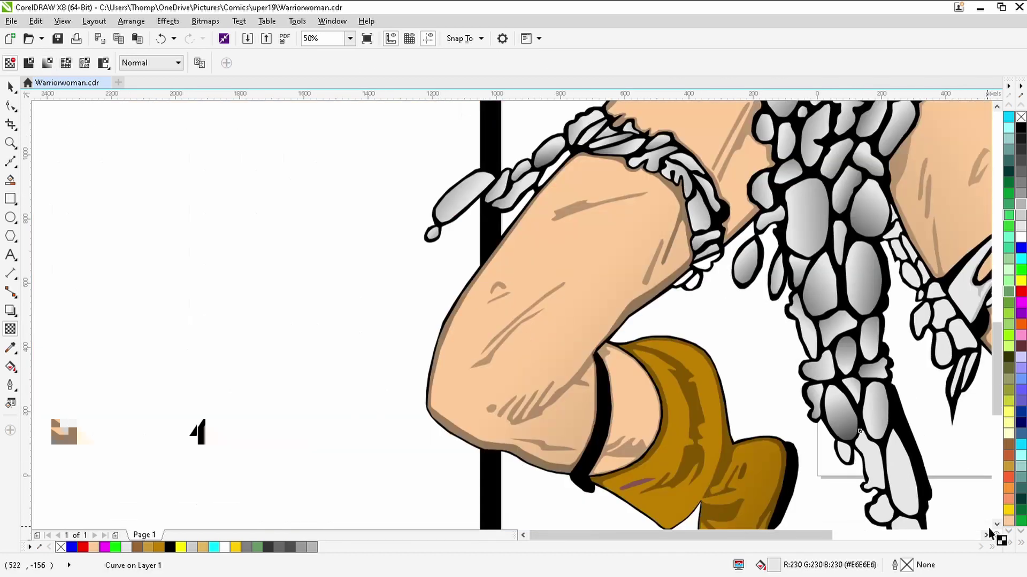
scroll(980, 527, "down", 3)
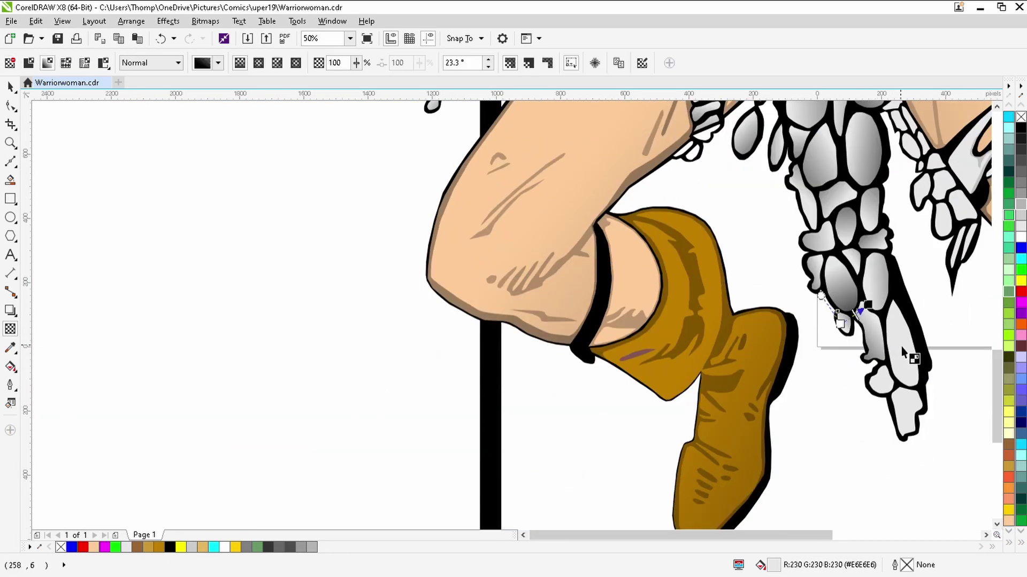
left_click_drag(871, 383, 931, 368)
Shade the small stones of the chain hanging between the loincloth and the straight leg with linear gradient transparencies
left_click_drag(967, 196, 948, 230)
left_click_drag(927, 194, 924, 163)
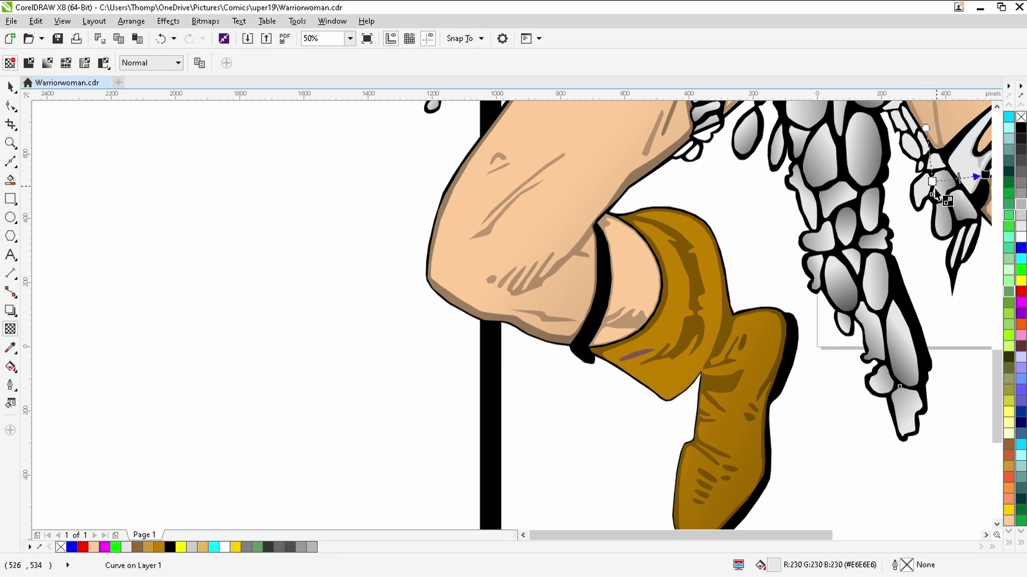
scroll(930, 169, "up", 3)
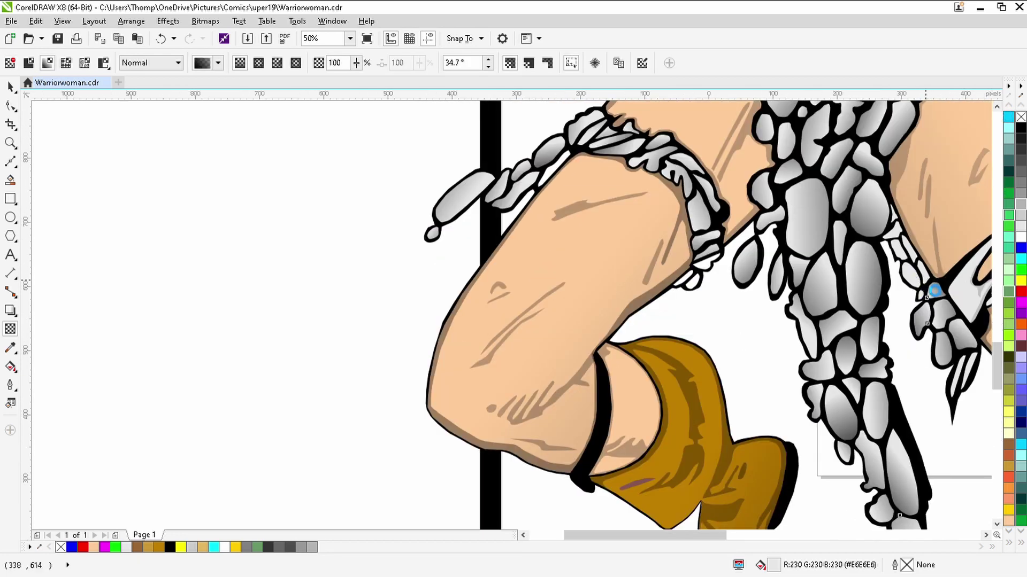
scroll(850, 268, "up", 2)
left_click_drag(825, 187, 708, 137)
scroll(813, 229, "up", 3)
left_click(866, 355)
left_click_drag(548, 299, 843, 320)
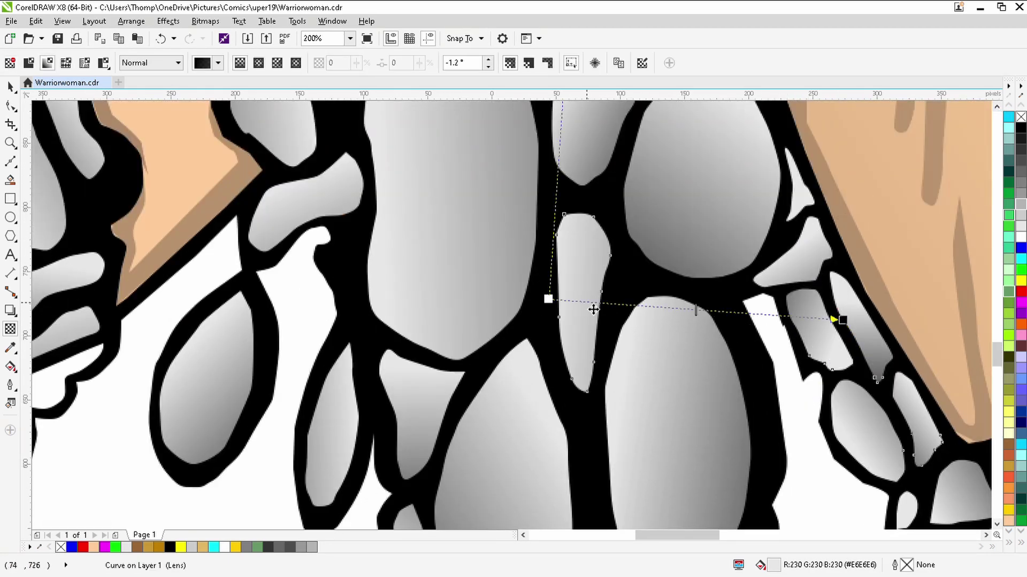
left_click(802, 202)
left_click_drag(871, 174, 688, 242)
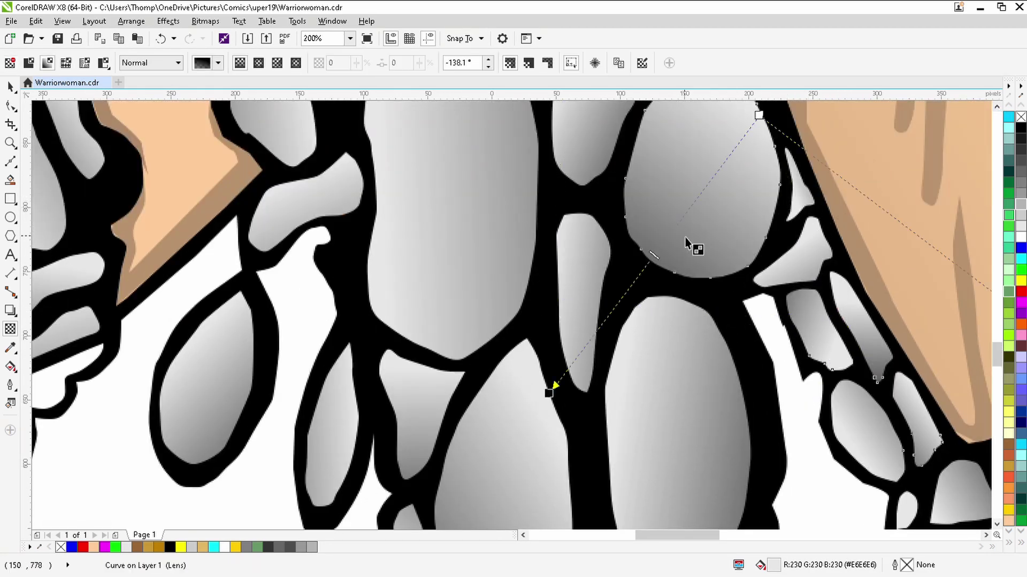
Apply linear gradient transparencies to the forked fang and the neighbouring stones of the straight leg's thigh band
scroll(688, 243, "down", 2)
left_click(789, 312)
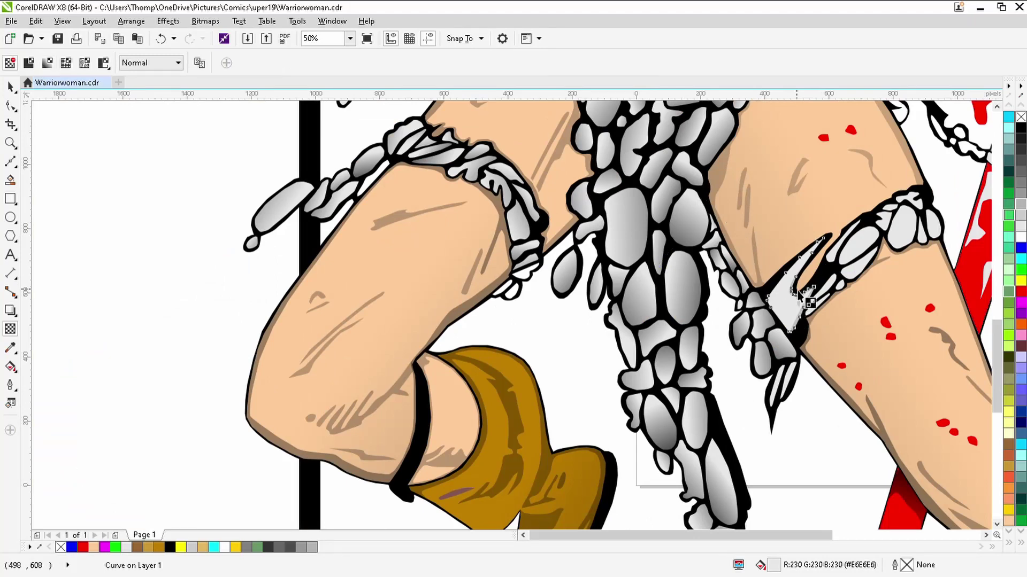
left_click_drag(744, 346, 793, 298)
left_click(869, 272)
left_click_drag(855, 283, 834, 215)
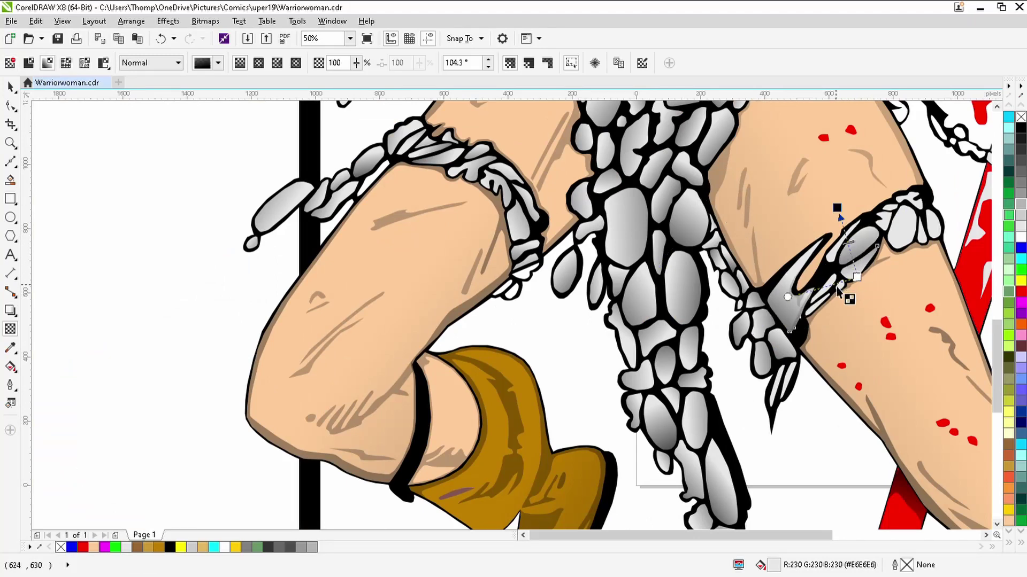
scroll(823, 296, "up", 1)
left_click(802, 317)
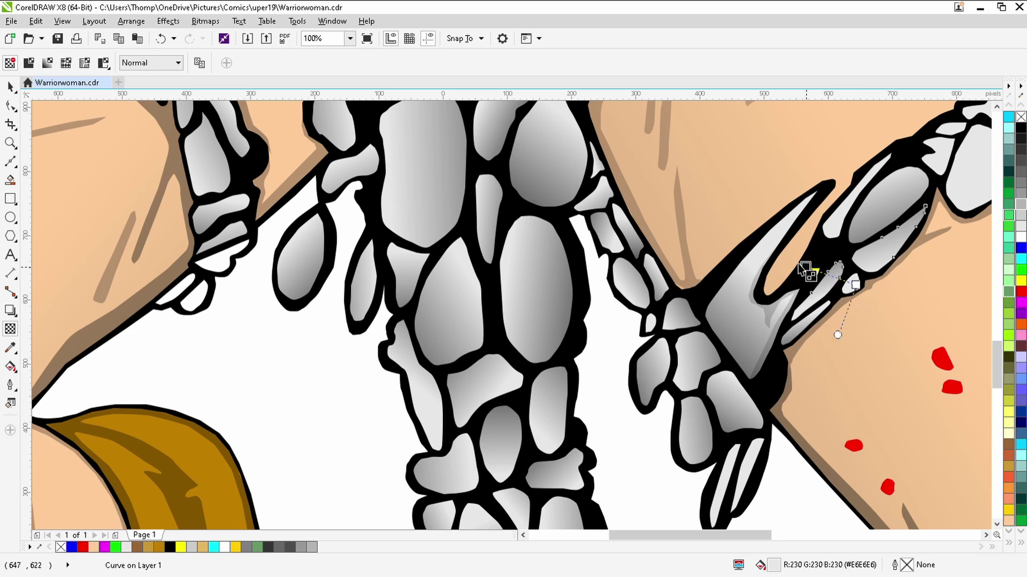
left_click(903, 229)
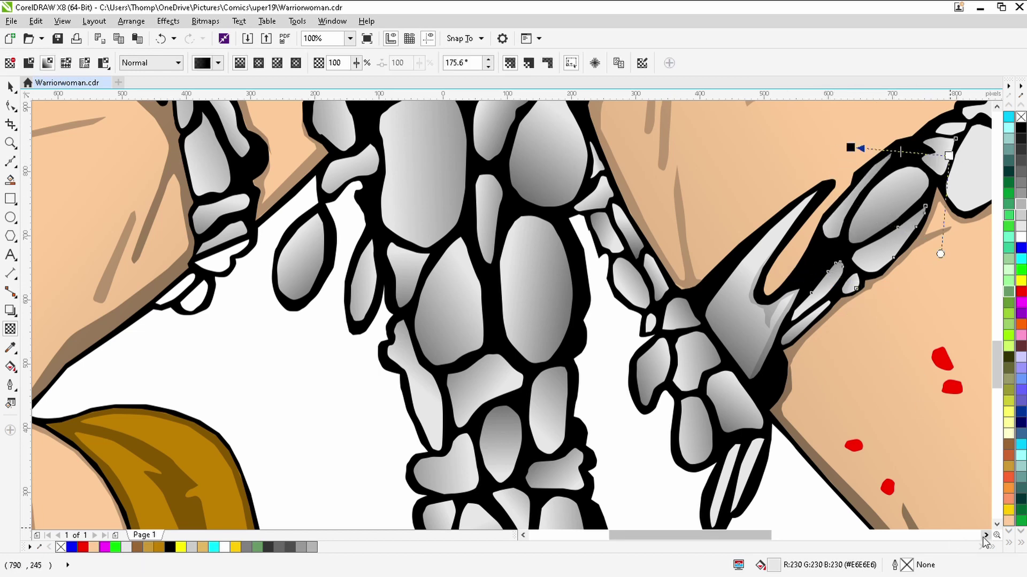
Shade the thigh band's outer stones and the strap hanging across the sword with linear gradient transparencies
scroll(856, 262, "right", 5)
scroll(471, 257, "up", 3)
left_click(472, 257)
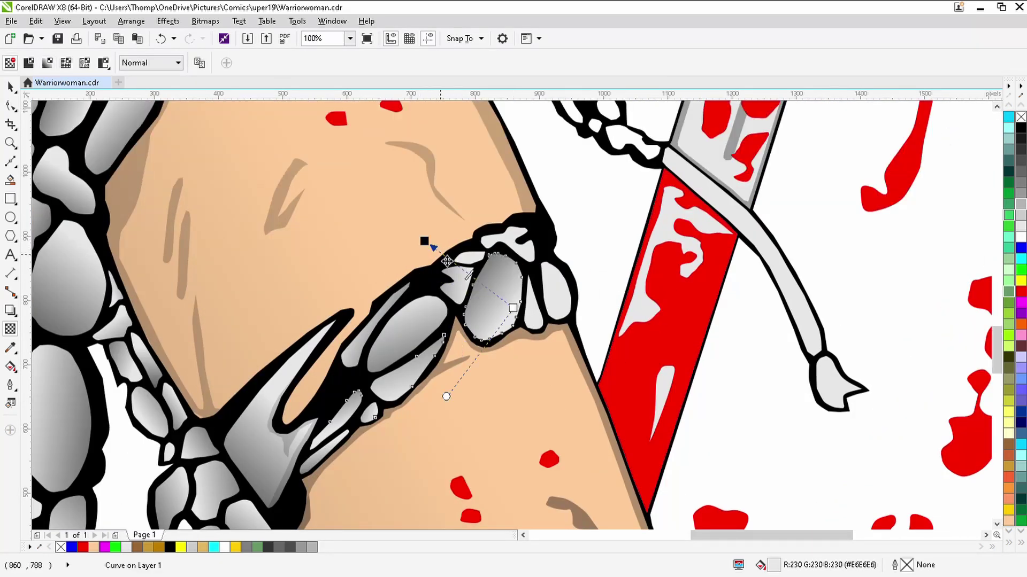
left_click_drag(529, 290, 566, 368)
left_click(781, 291)
left_click_drag(741, 283, 658, 227)
left_click(715, 229)
Shade the pieces of the knee-strap knot with gradient transparencies and turn the purple stroke beside it into a 70% transparent black shadow
scroll(715, 230, "down", 4)
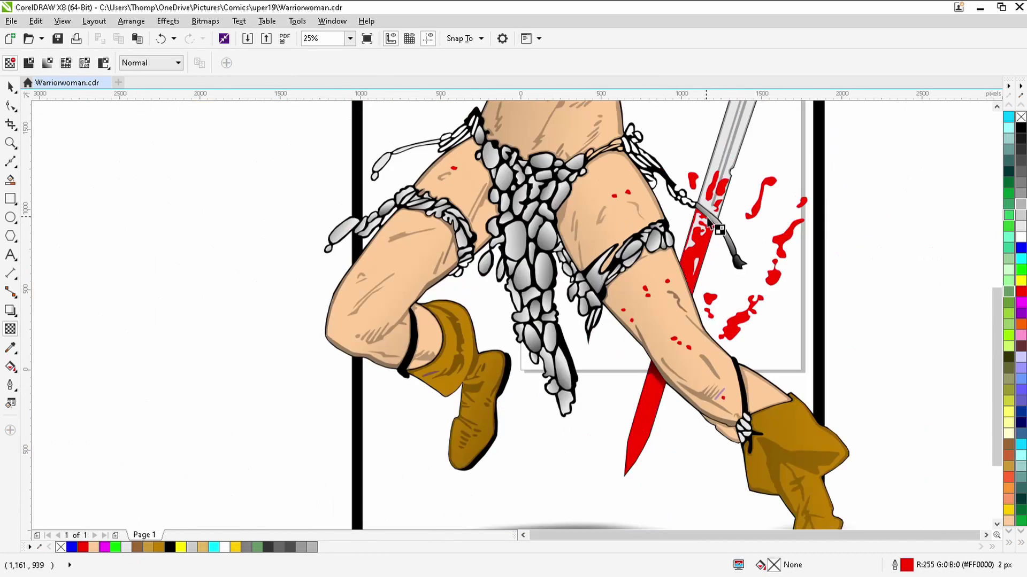
scroll(719, 333, "up", 4)
left_click(727, 438)
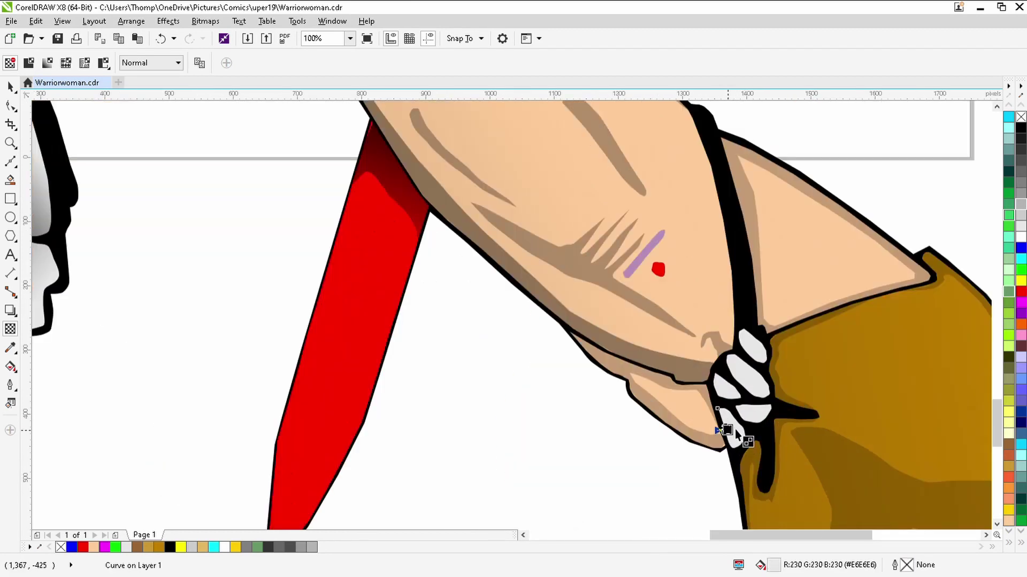
left_click_drag(754, 333, 739, 405)
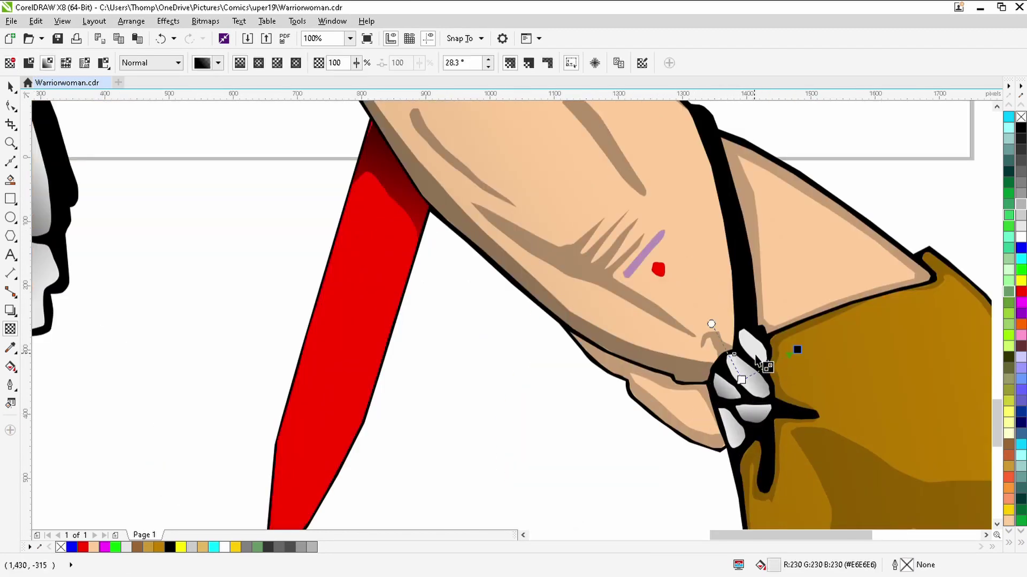
left_click(642, 260)
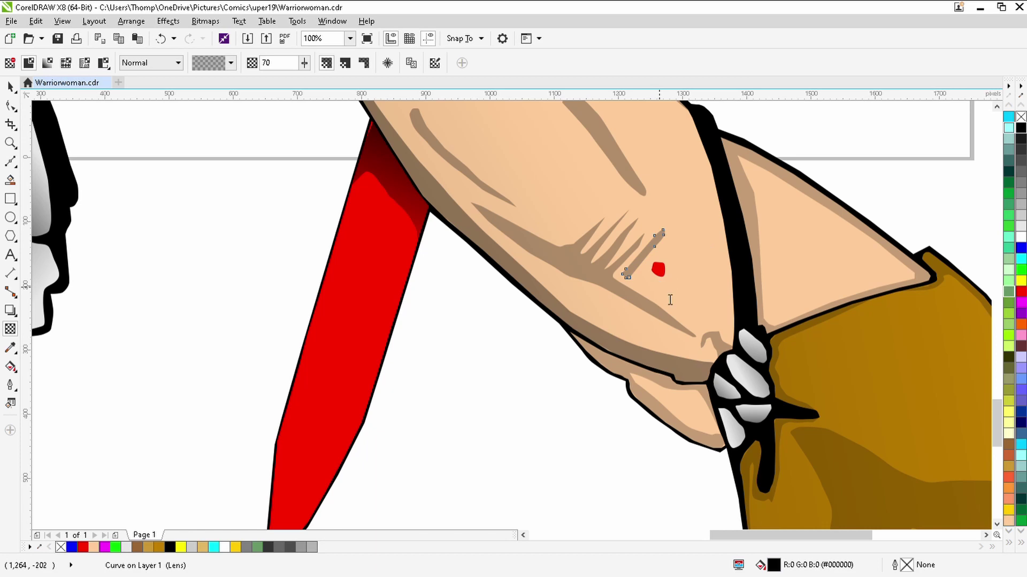
Fill the sword's bloodied blade sections with a linear red-to-black gradient using the Interactive Fill tool
scroll(692, 284, "down", 5)
left_click(786, 286)
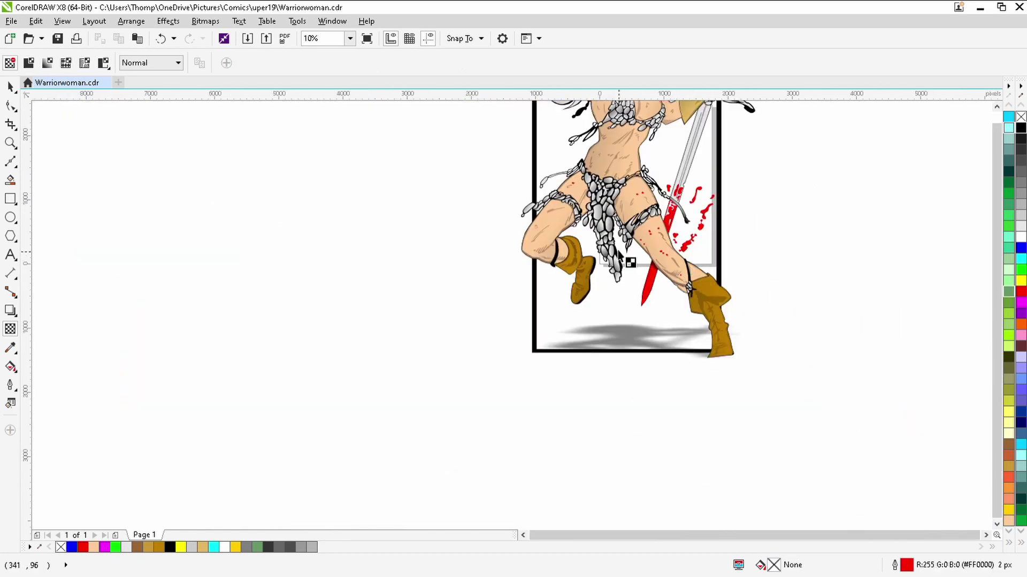
key("g")
scroll(685, 220, "up", 2)
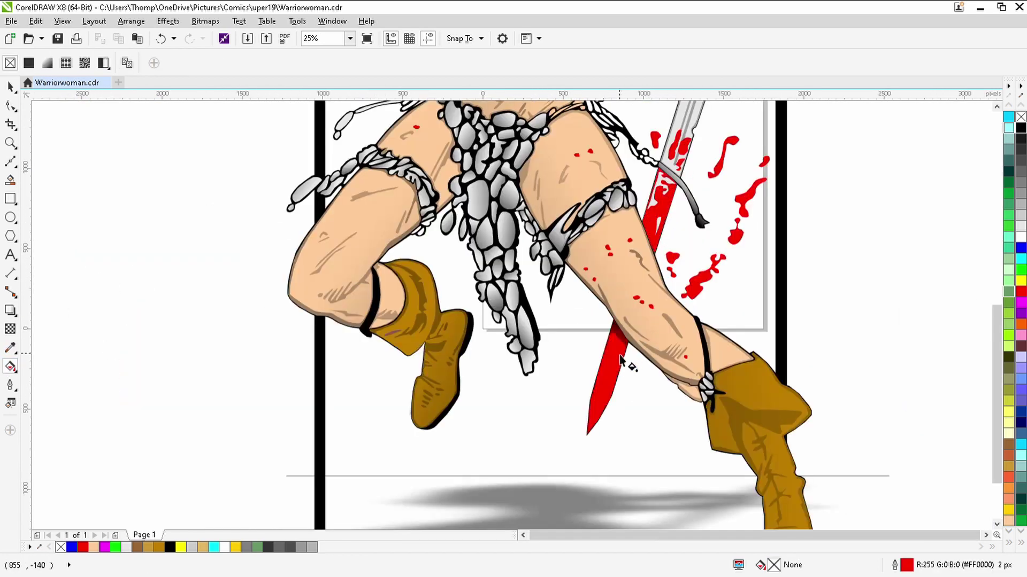
left_click(620, 362)
left_click_drag(631, 227, 802, 321)
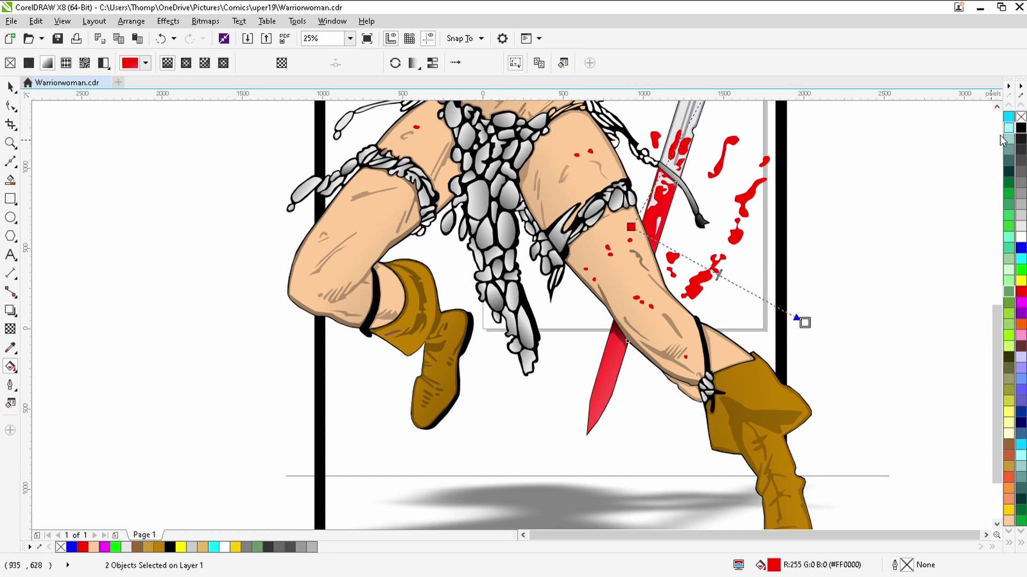
left_click(1021, 130)
left_click_drag(631, 227, 567, 217)
left_click_drag(805, 322, 798, 301)
Give the blood spots on and beside the sword blade linear red-to-black gradient fills
left_click(654, 143)
scroll(654, 143, "up", 1)
left_click_drag(661, 133, 618, 143)
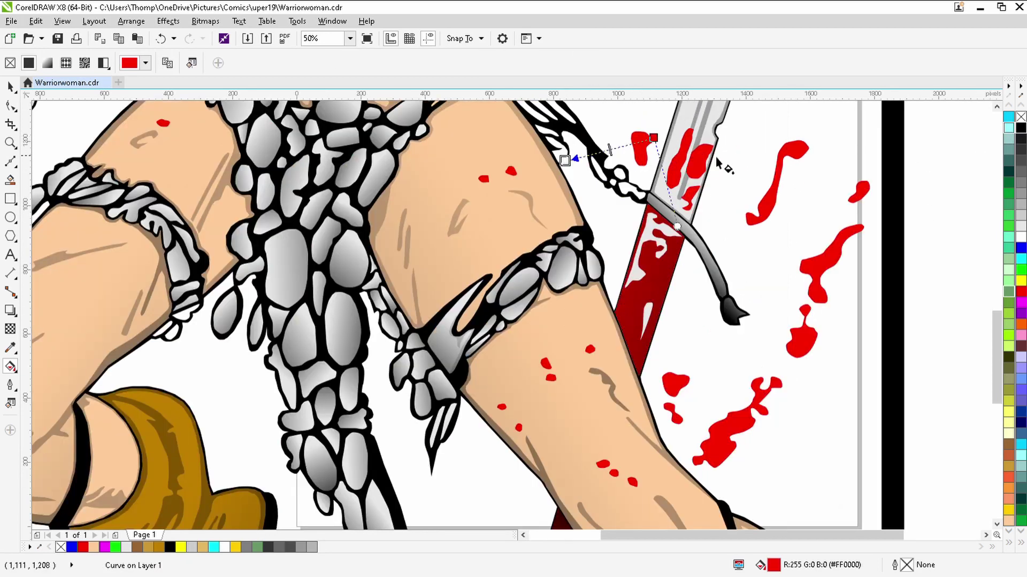
key("ctrl+z")
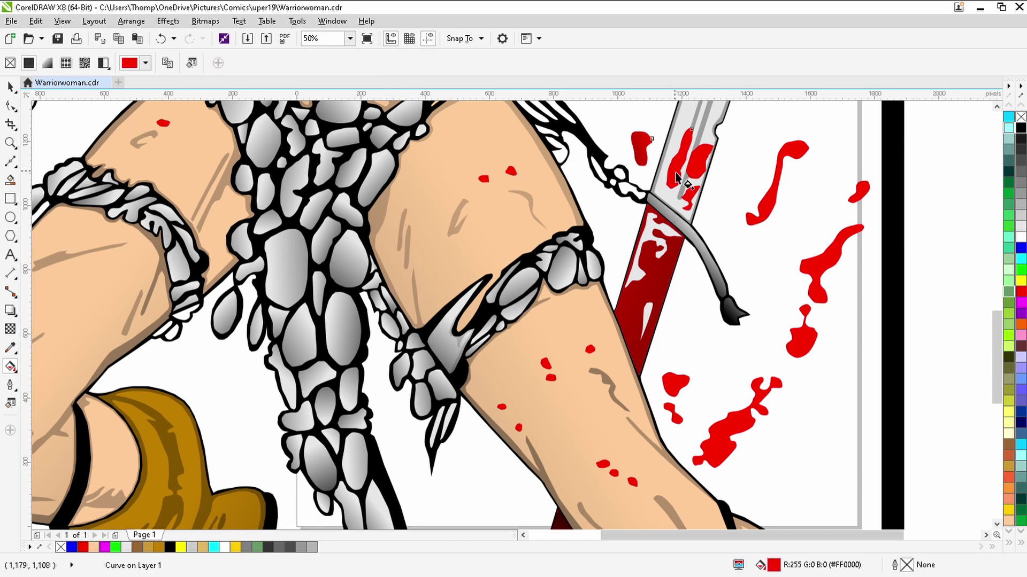
scroll(642, 157, "down", 1)
scroll(660, 164, "up", 1)
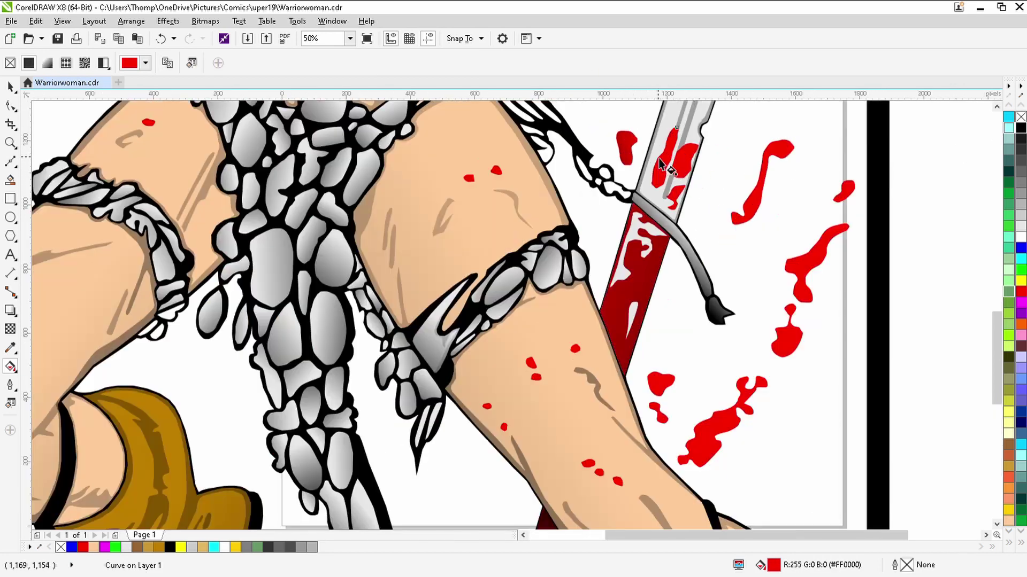
left_click(732, 190)
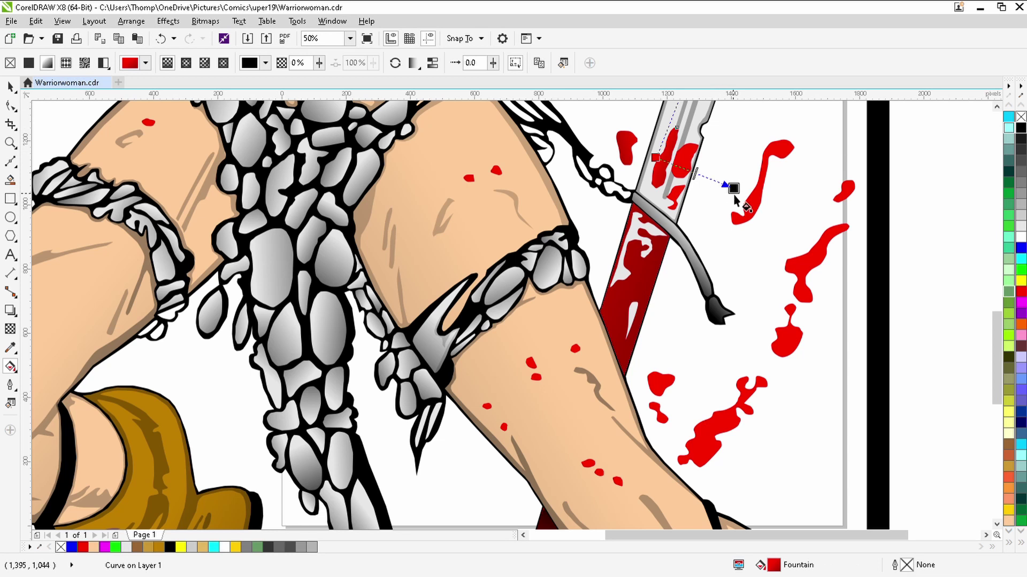
left_click(689, 166)
key("ctrl+z")
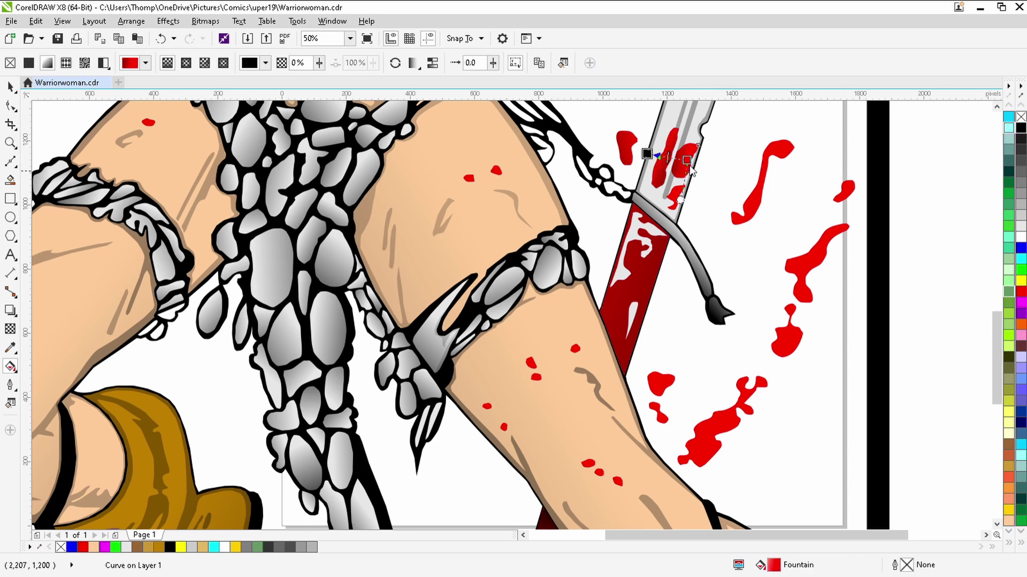
Apply linear red-to-black gradients to the blood splatters floating between the sword and the frame
left_click_drag(745, 172, 719, 128)
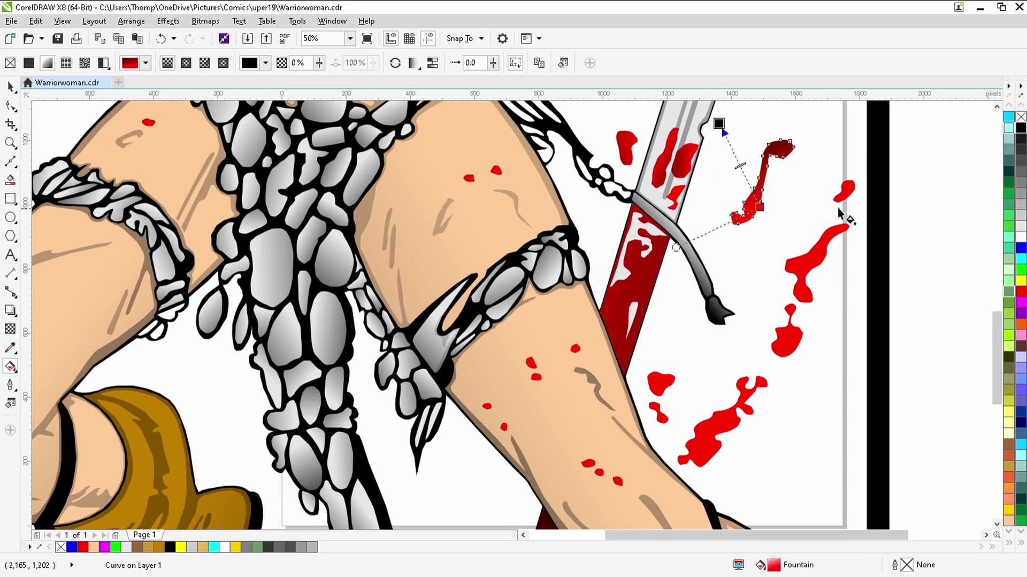
left_click_drag(854, 202, 798, 172)
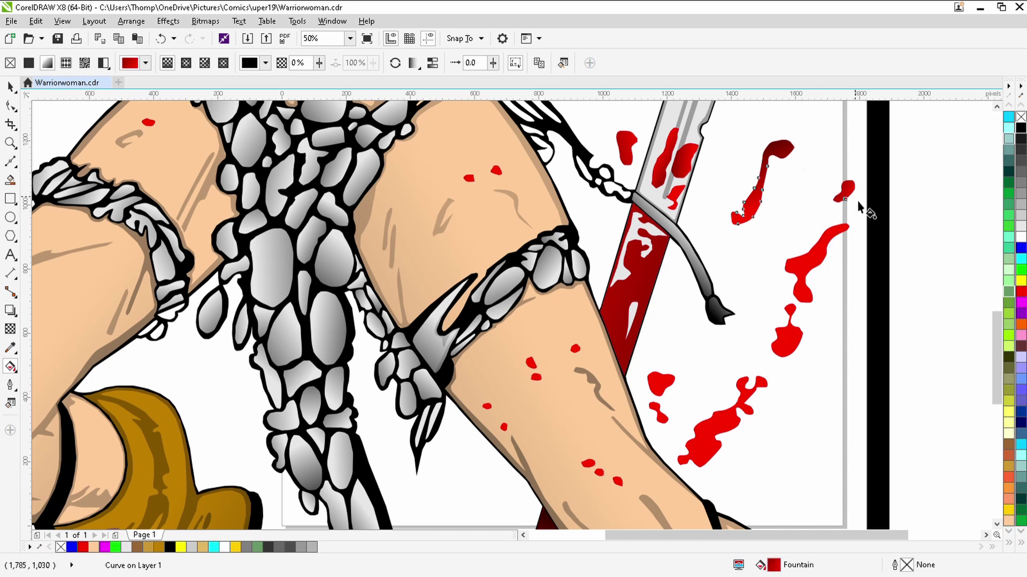
left_click(806, 258)
left_click_drag(768, 239, 832, 262)
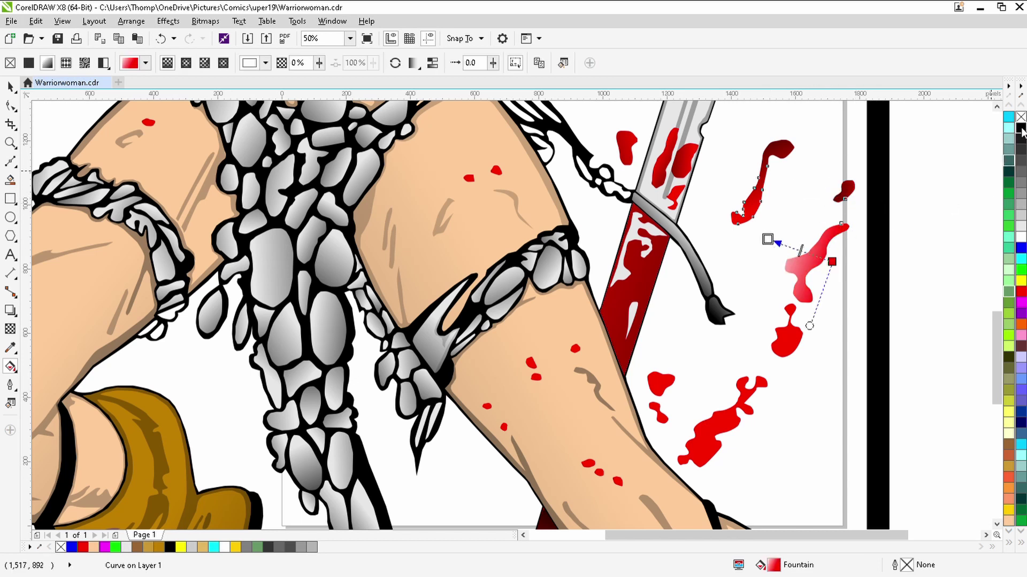
left_click_drag(788, 343, 848, 337)
Fill the large jagged splatter and the two small ones next to the straight leg with red-to-black gradients
left_click(724, 419)
left_click_drag(717, 413, 763, 481)
left_click(661, 384)
left_click_drag(659, 394, 655, 309)
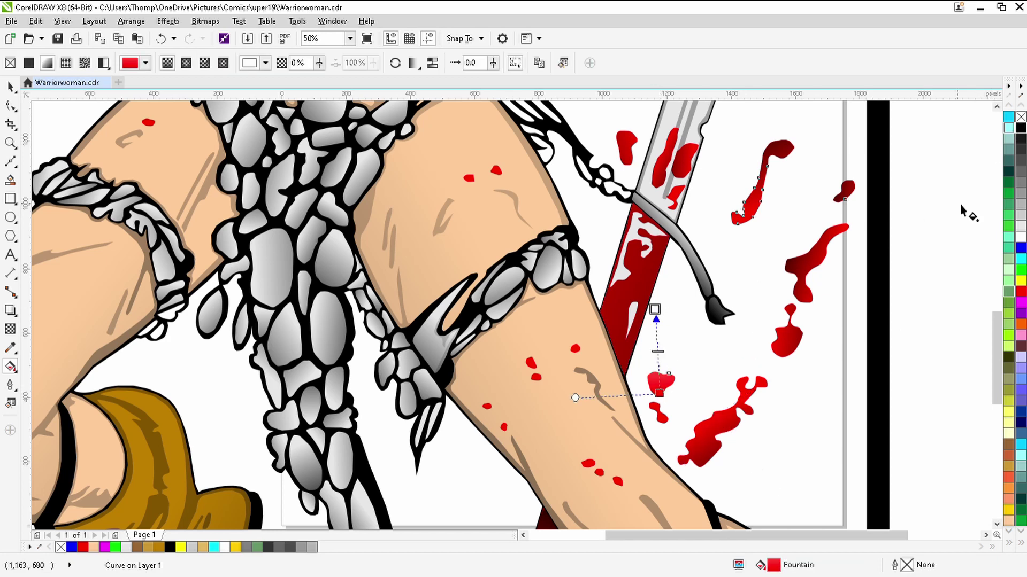
left_click(660, 415)
left_click_drag(669, 409, 669, 502)
Fill the row of three blood drops on the straight leg's shin with red-to-black gradients
scroll(602, 494, "up", 3)
left_click(664, 431)
left_click(1019, 130)
left_click(606, 415)
left_click(1019, 128)
left_click_drag(557, 387, 532, 286)
left_click(1019, 127)
Apply red-to-black gradients to the two blood drops near the inner edge of the straight leg
left_click(214, 240)
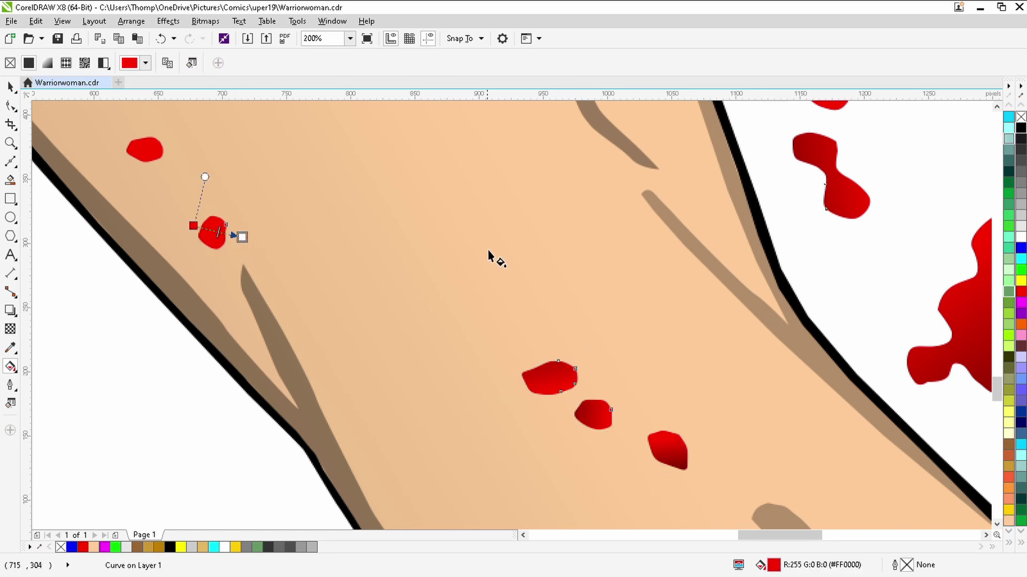
left_click(150, 155)
left_click_drag(143, 134, 147, 213)
left_click(1020, 131)
Fill the three blood drops just below the straight leg's thigh band with red-to-black gradients
scroll(463, 199, "down", 3)
scroll(469, 256, "up", 2)
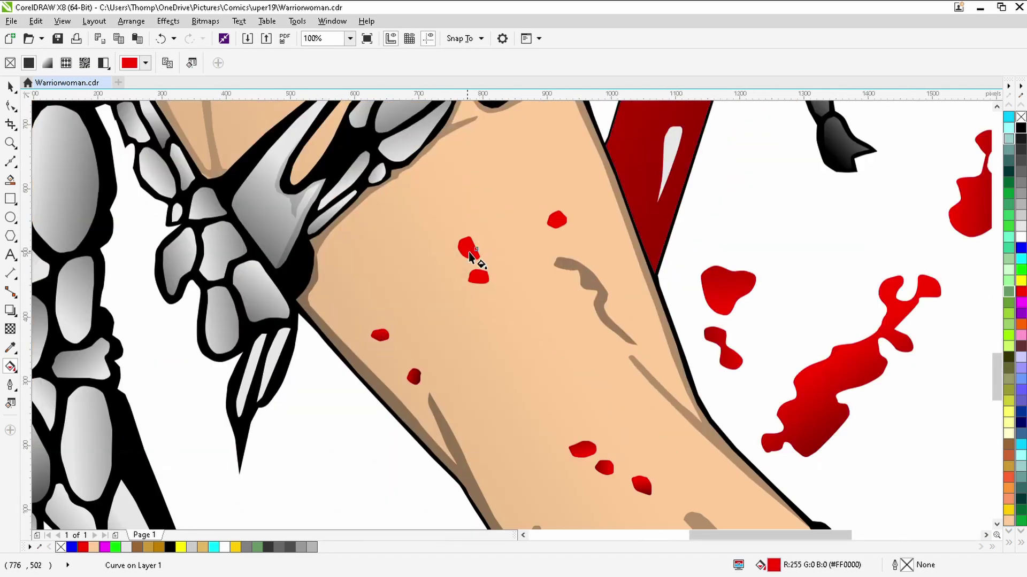
left_click(1019, 129)
left_click(493, 281)
left_click_drag(472, 291, 481, 265)
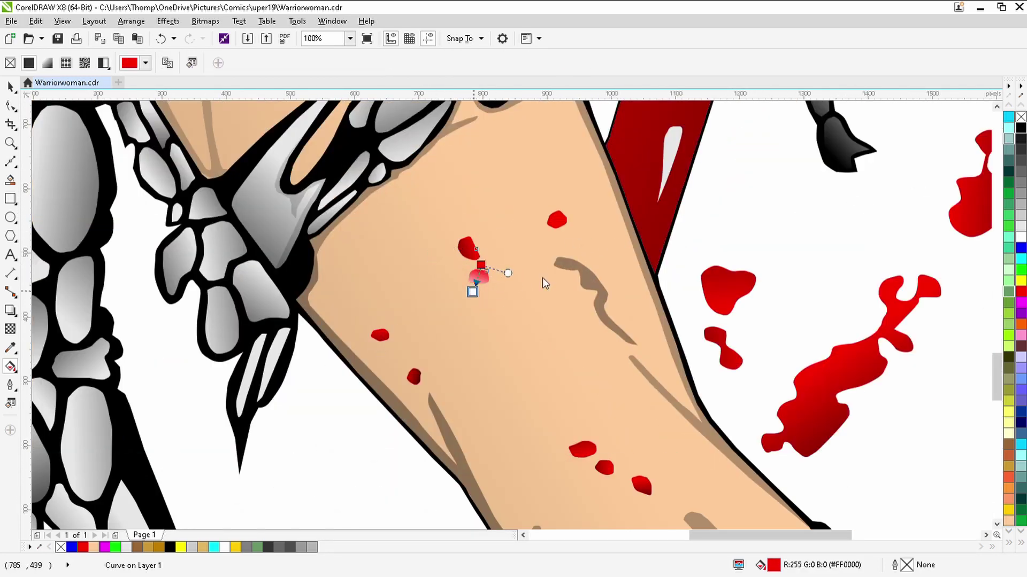
left_click(1020, 131)
left_click(557, 220)
left_click_drag(544, 222, 587, 212)
left_click(1020, 130)
Give the two blood drops on the straight leg above the thigh band linear red-to-black gradient fills
left_click(715, 216)
scroll(724, 217, "down", 3)
scroll(644, 153, "up", 3)
left_click(650, 165)
left_click_drag(645, 158, 682, 184)
left_click(597, 181)
left_click_drag(610, 183, 561, 179)
Fill the single blood drop on the bent leg's upper thigh with a red-to-black gradient and deselect it
scroll(711, 204, "down", 3)
scroll(438, 256, "up", 3)
left_click(436, 252)
left_click_drag(429, 243, 456, 279)
left_click(10, 86)
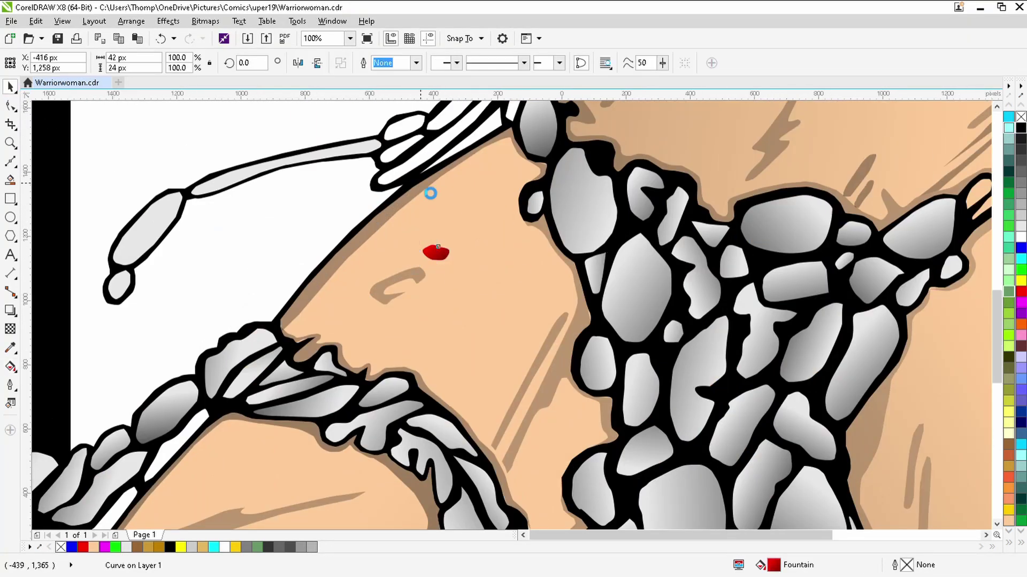
scroll(429, 195, "down", 5)
key("Escape")
Apply linear gradient transparencies to the grey sections of the sword's crossguard on both sides of the hilt
left_click(996, 110)
left_click(11, 329)
scroll(648, 272, "up", 4)
left_click(660, 258)
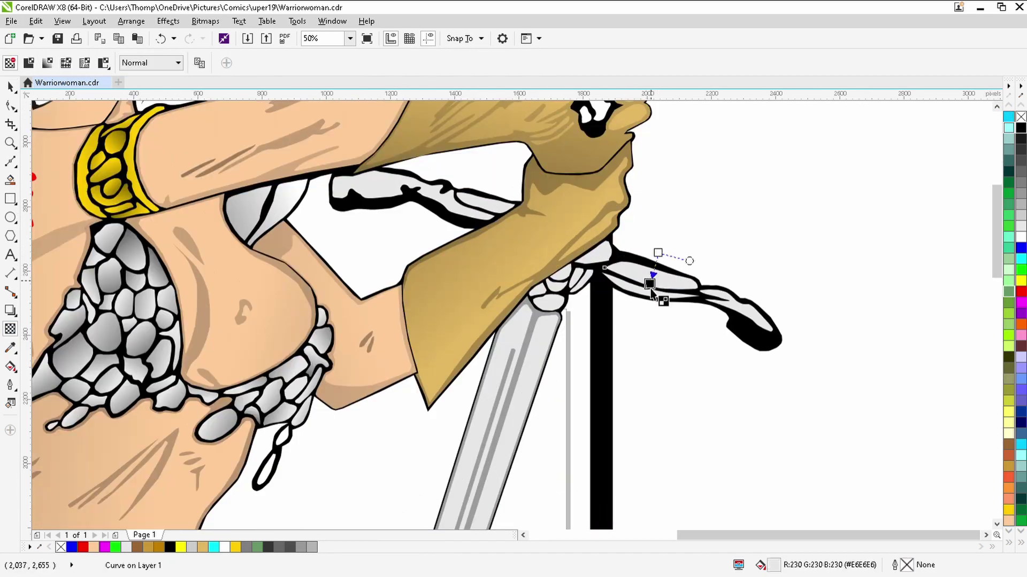
left_click_drag(660, 271, 592, 276)
left_click(448, 179)
left_click_drag(439, 161, 497, 172)
Shade the glove's hanging stones and the sword's grip pieces up to the ring pommel with linear gradient transparencies
scroll(548, 315, "up", 5)
left_click_drag(548, 316, 546, 342)
left_click(583, 363)
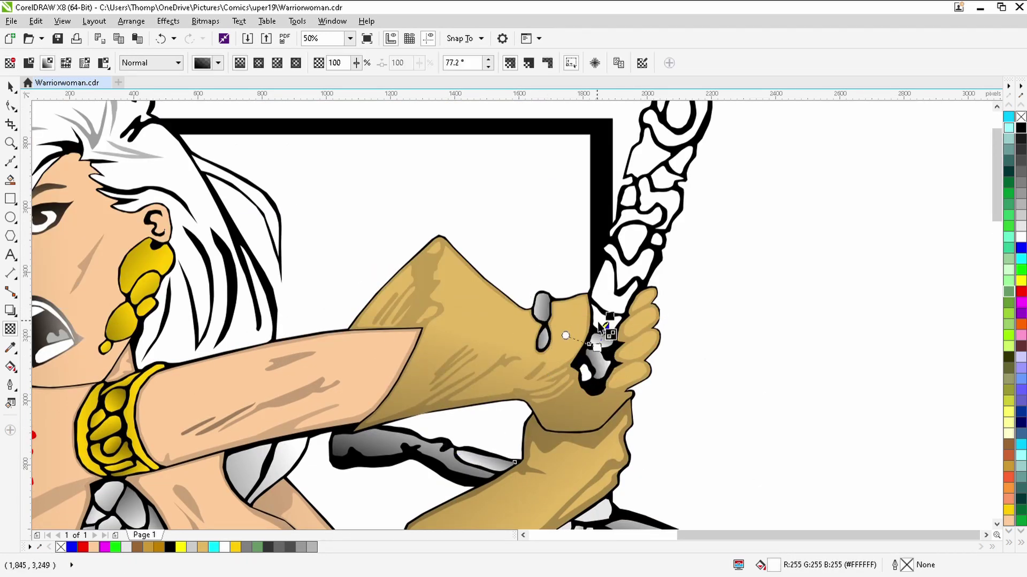
left_click_drag(603, 248, 577, 227)
left_click(668, 179)
scroll(642, 161, "up", 3)
left_click_drag(665, 286, 757, 316)
left_click_drag(684, 335, 622, 323)
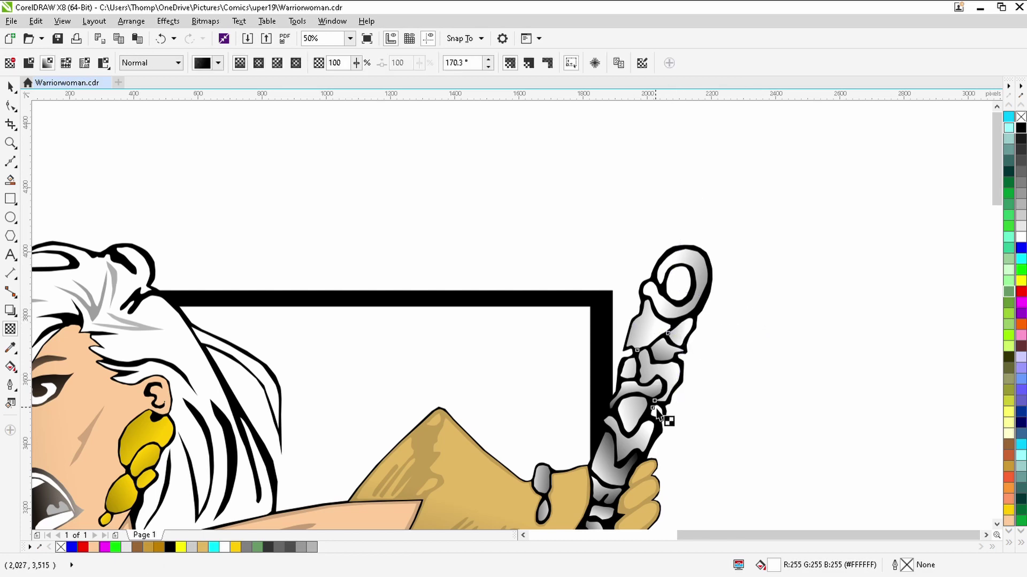
Select the black frame and erase its upper edge behind the woman's hair with a 75 px square eraser
left_click(10, 86)
scroll(518, 183, "down", 1)
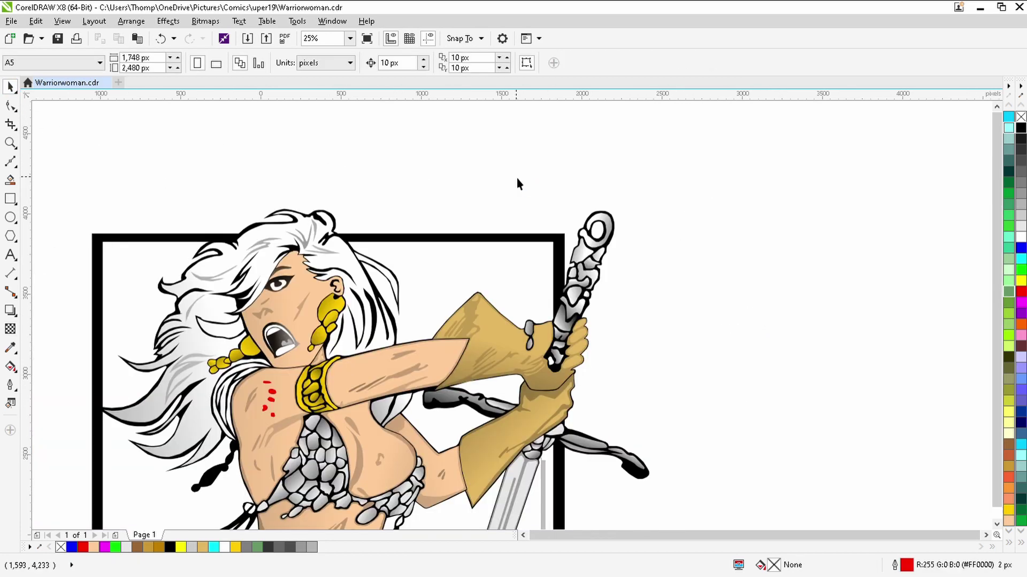
scroll(518, 183, "down", 1)
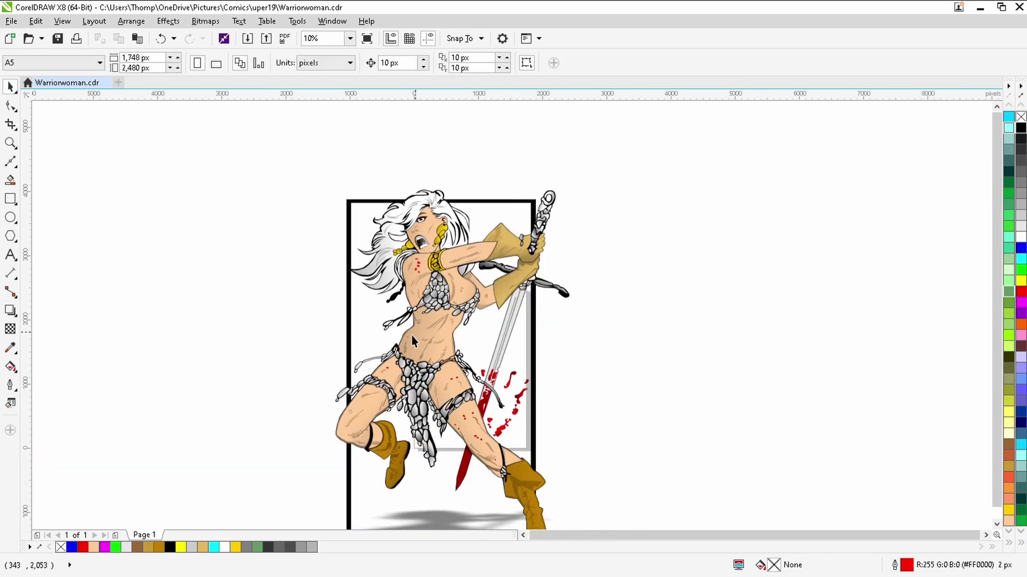
left_click(347, 208)
key("x")
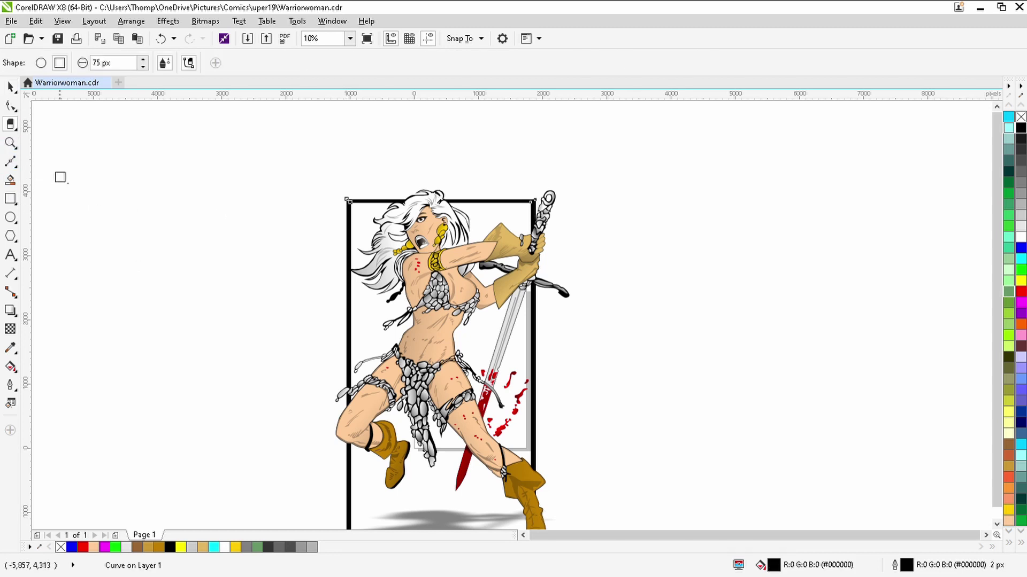
scroll(410, 201, "up", 1)
left_click_drag(366, 203, 514, 203)
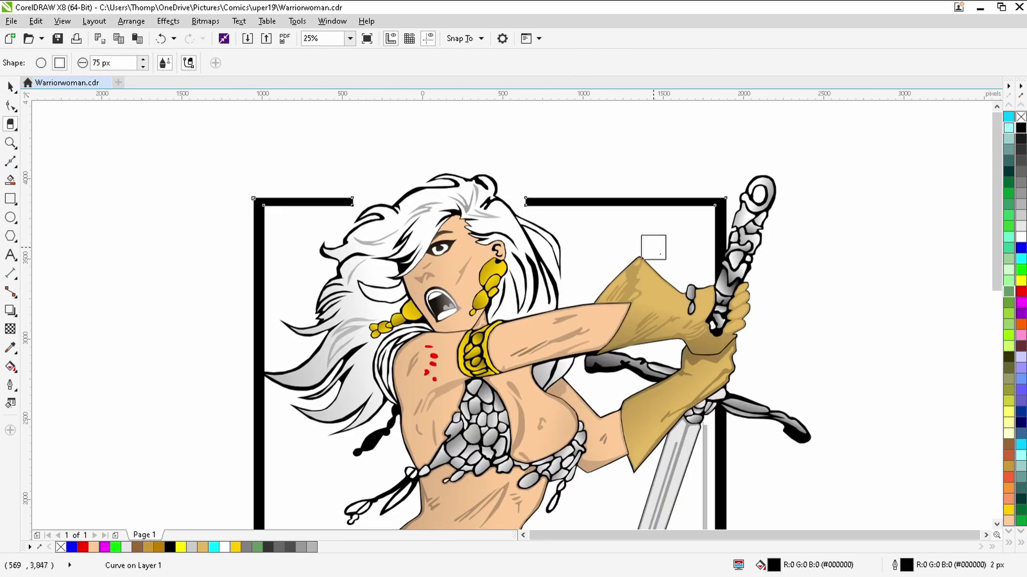
Erase the frame's right edge where it passes behind the sword grip, gloves and crossguard
left_click_drag(723, 250, 723, 343)
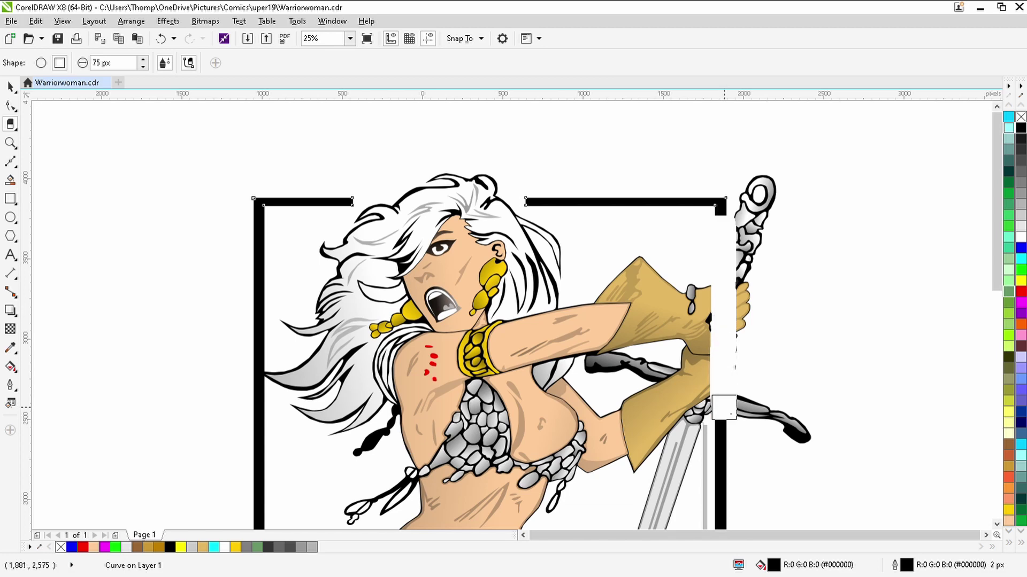
left_click_drag(724, 406, 724, 388)
scroll(642, 316, "down", 2)
scroll(660, 318, "up", 2)
Erase the frame's lower right edge around the straight leg's boot and its left edge around the bent leg
mouse_move(661, 318)
left_mouse_down()
mouse_move(655, 343)
mouse_move(652, 501)
mouse_move(640, 471)
mouse_move(193, 474)
left_mouse_up()
left_click_drag(193, 246, 193, 470)
scroll(265, 242, "down", 2)
scroll(313, 275, "up", 2)
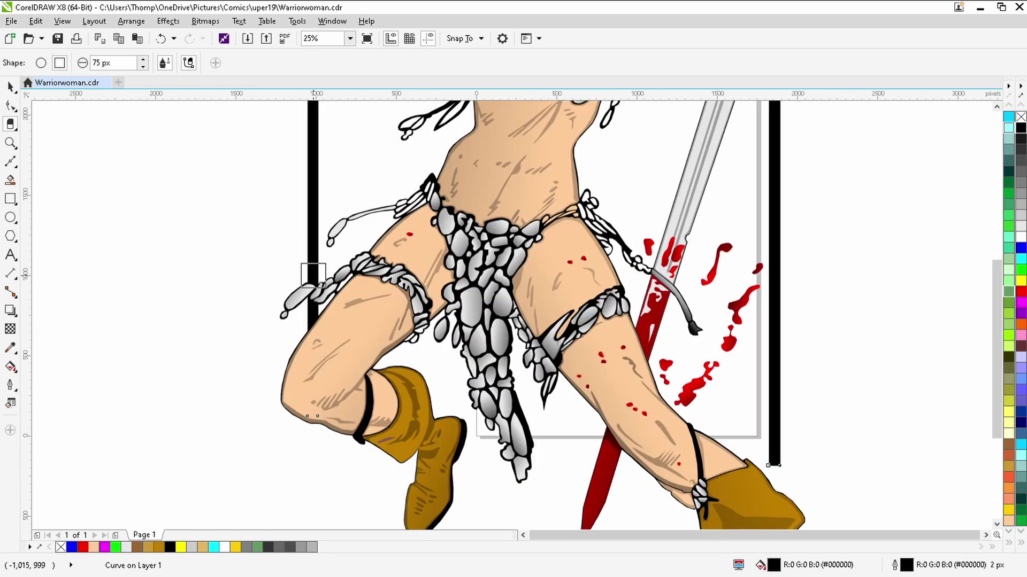
scroll(314, 362, "down", 3)
scroll(341, 194, "up", 2)
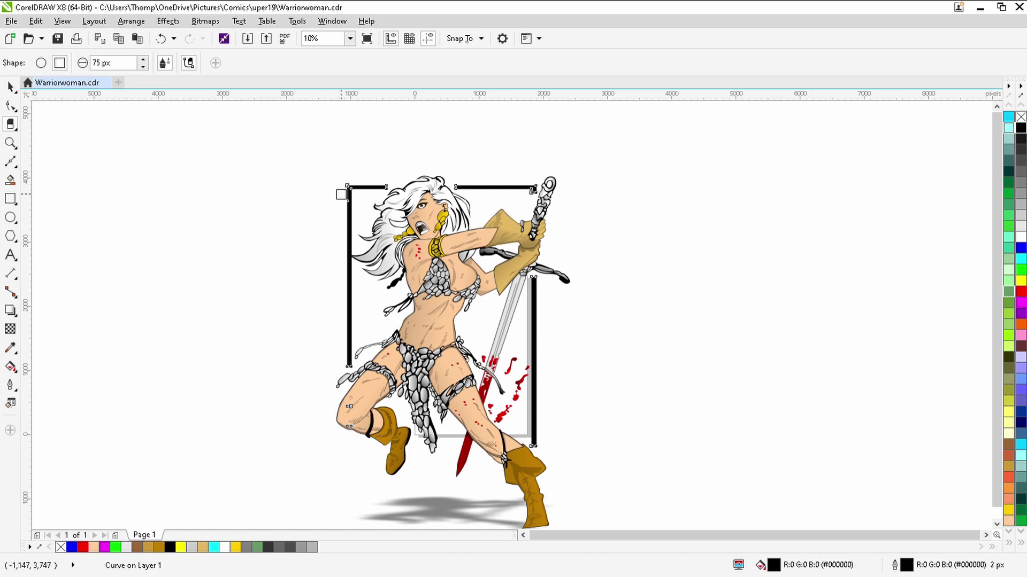
Select the whole illustration including the frame and center it on the page
left_click(9, 88)
left_click(310, 218)
left_click_drag(287, 174, 624, 513)
scroll(468, 411, "down", 2)
key("p")
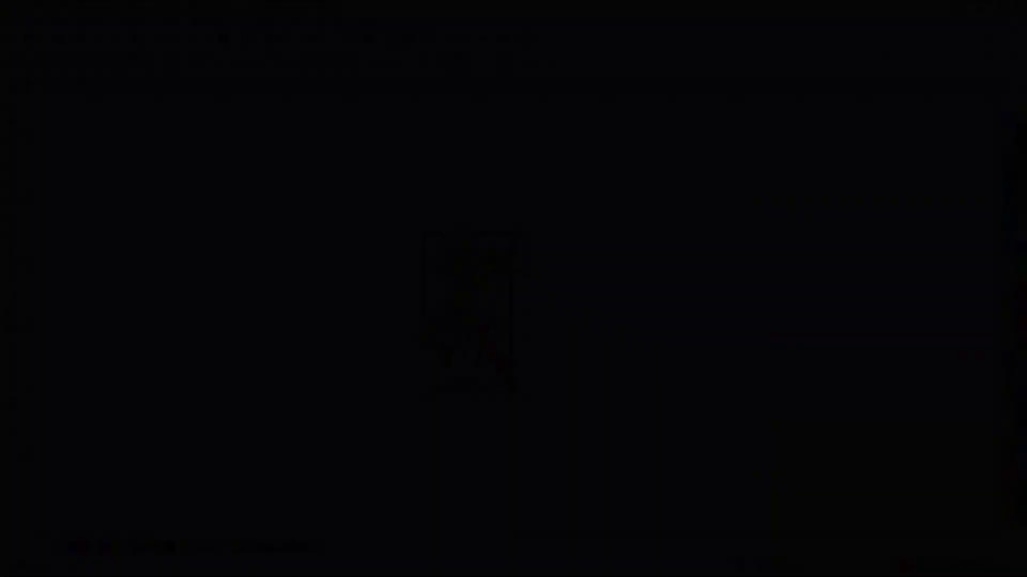